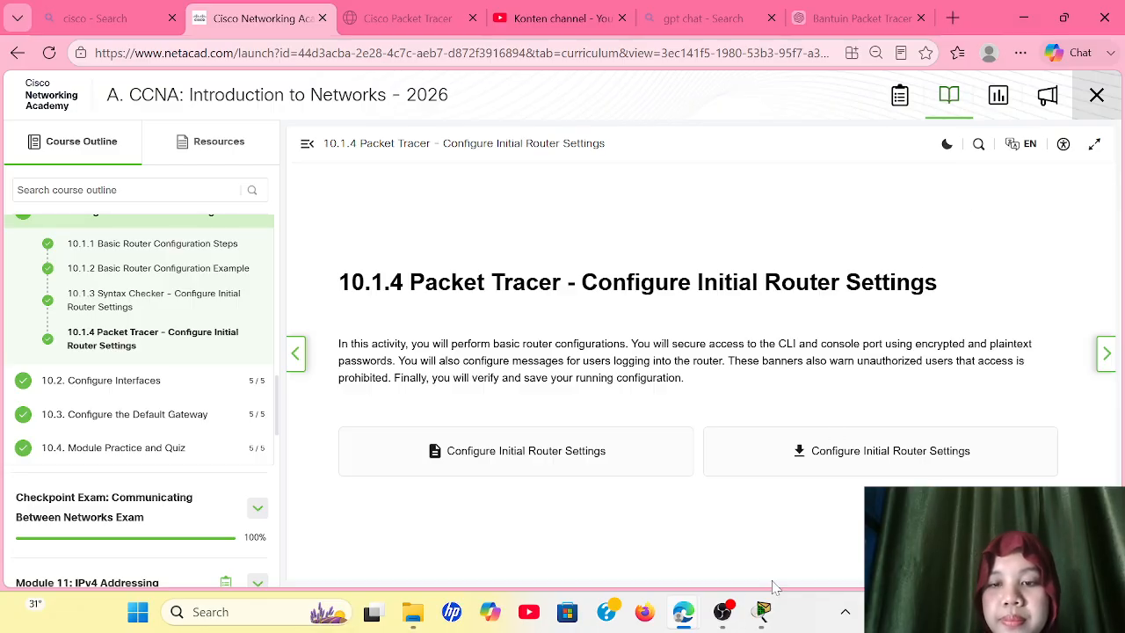
# Step: Switch to Cisco Packet Tracer, bring up the PT Activity instructions and enlarge their window to full screen height
pyautogui.moveTo(763, 607)
pyautogui.click(740, 531)
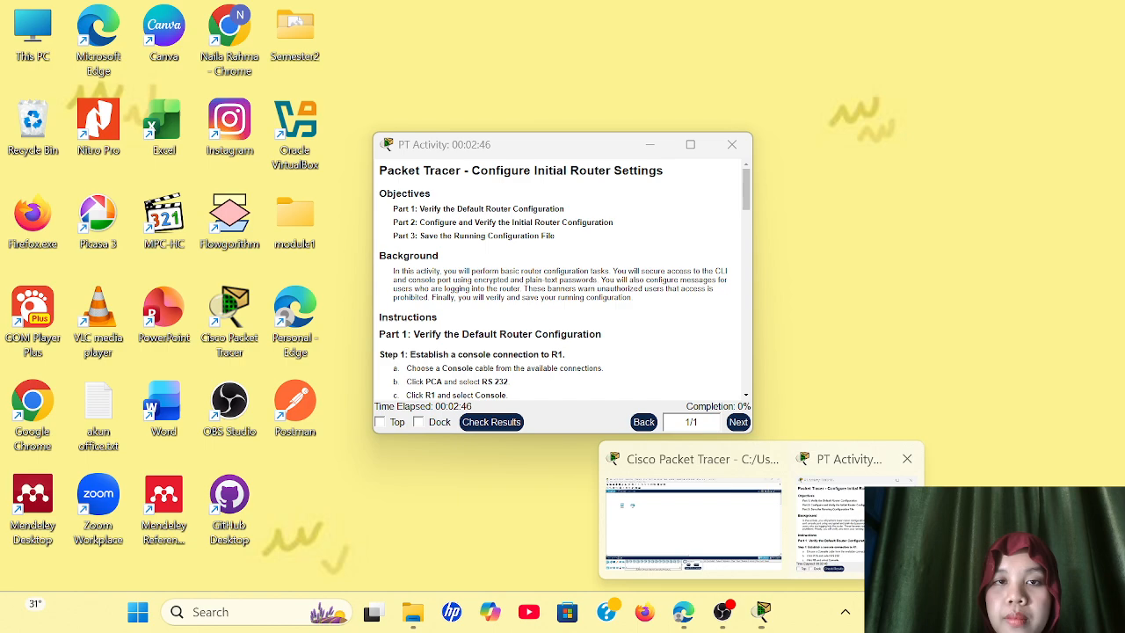
pyautogui.click(835, 501)
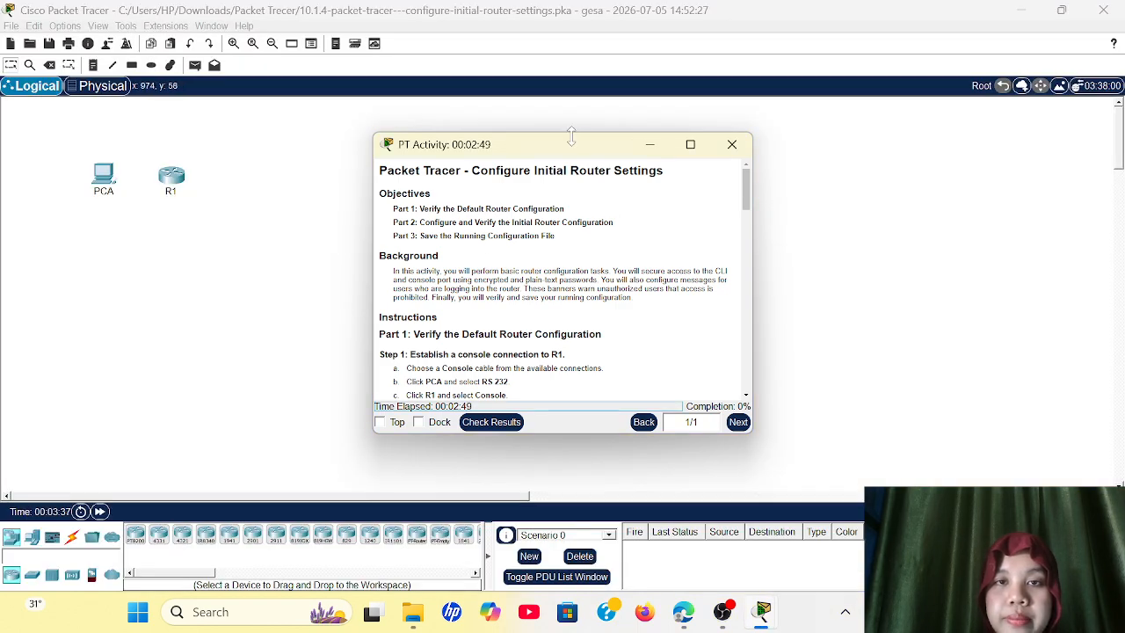
pyautogui.moveTo(573, 132); pyautogui.dragTo(751, 35)
pyautogui.doubleClick(751, 35)
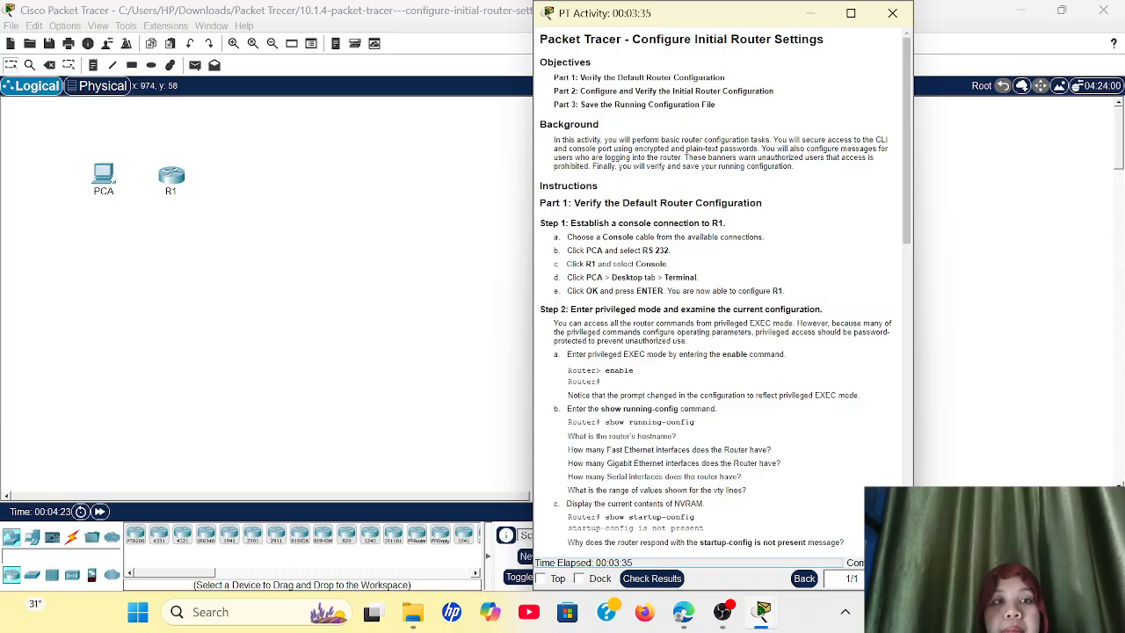
# Step: Connect PCA's RS 232 port to R1's Console port with a console cable
pyautogui.keyDown('ctrl'); pyautogui.scroll(4, 138, 250); pyautogui.keyUp('ctrl')
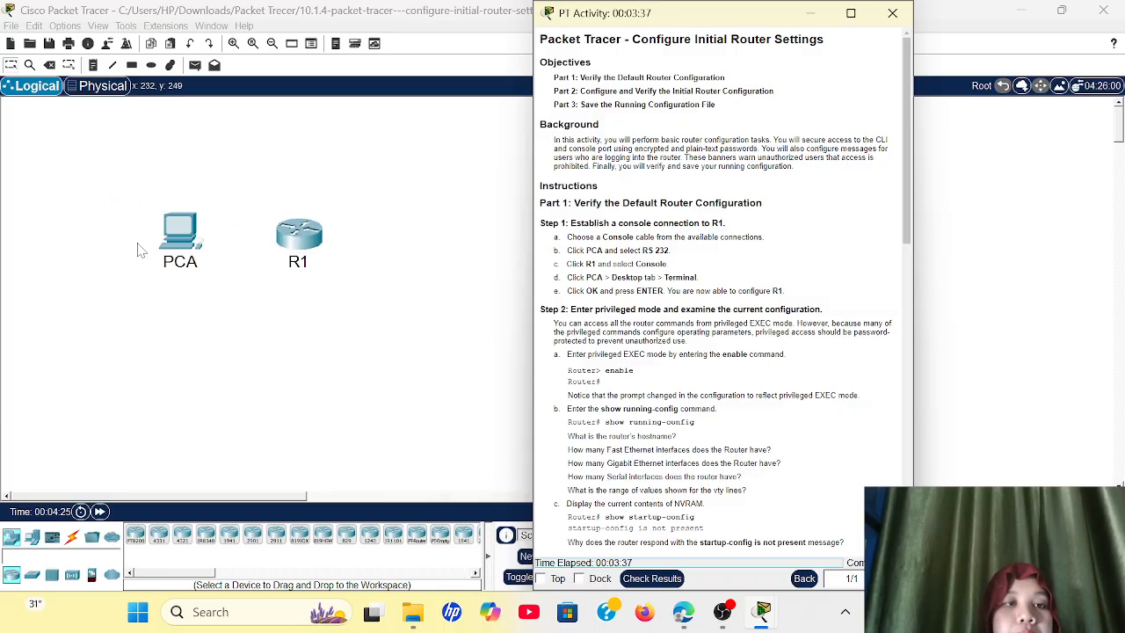
pyautogui.hscroll(6, 141, 251)
pyautogui.hscroll(-5, 140, 251)
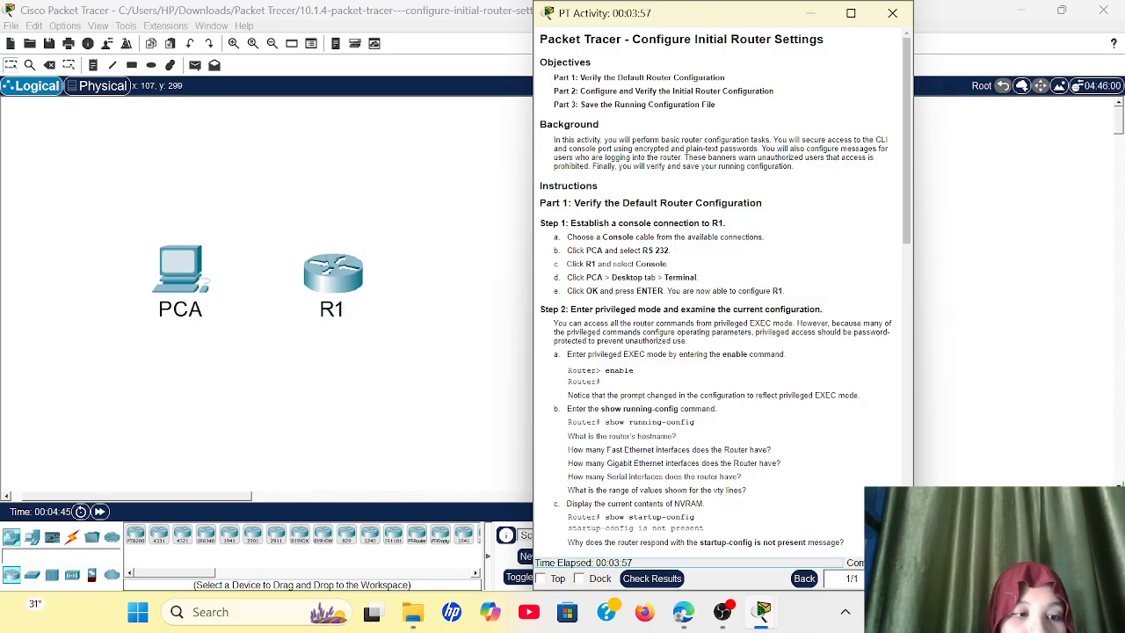
pyautogui.click(72, 536)
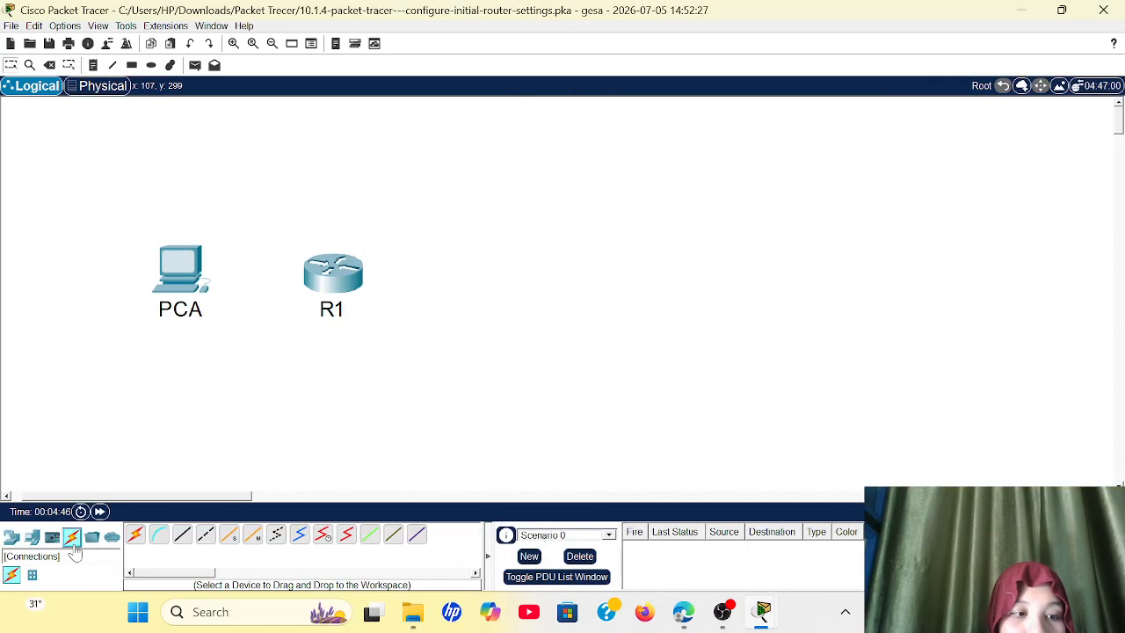
pyautogui.click(160, 538)
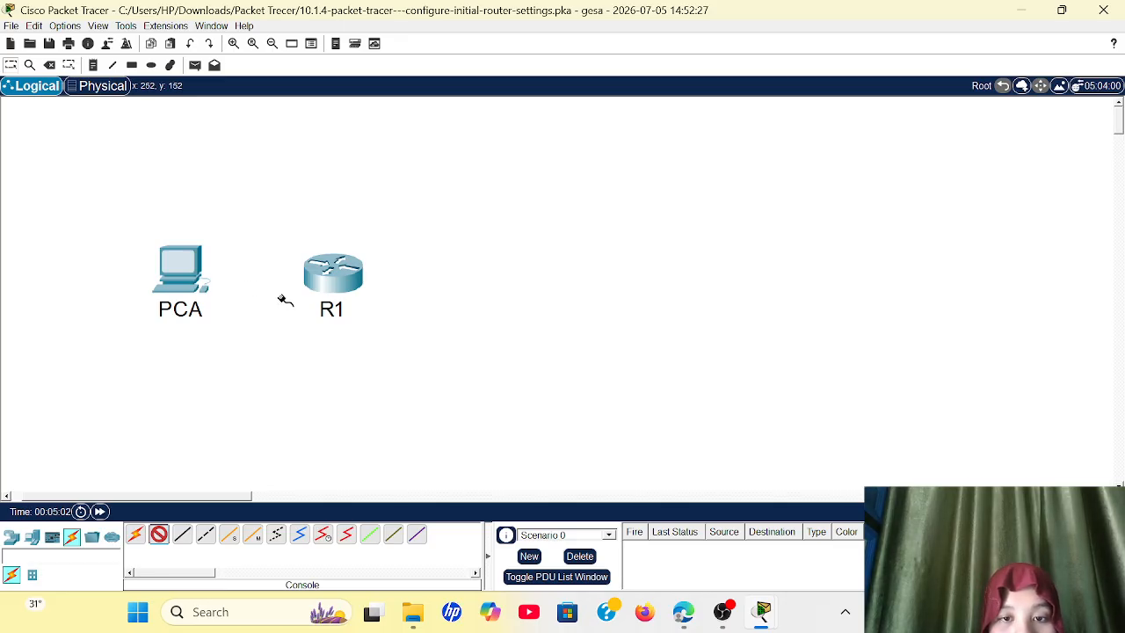
pyautogui.click(318, 297)
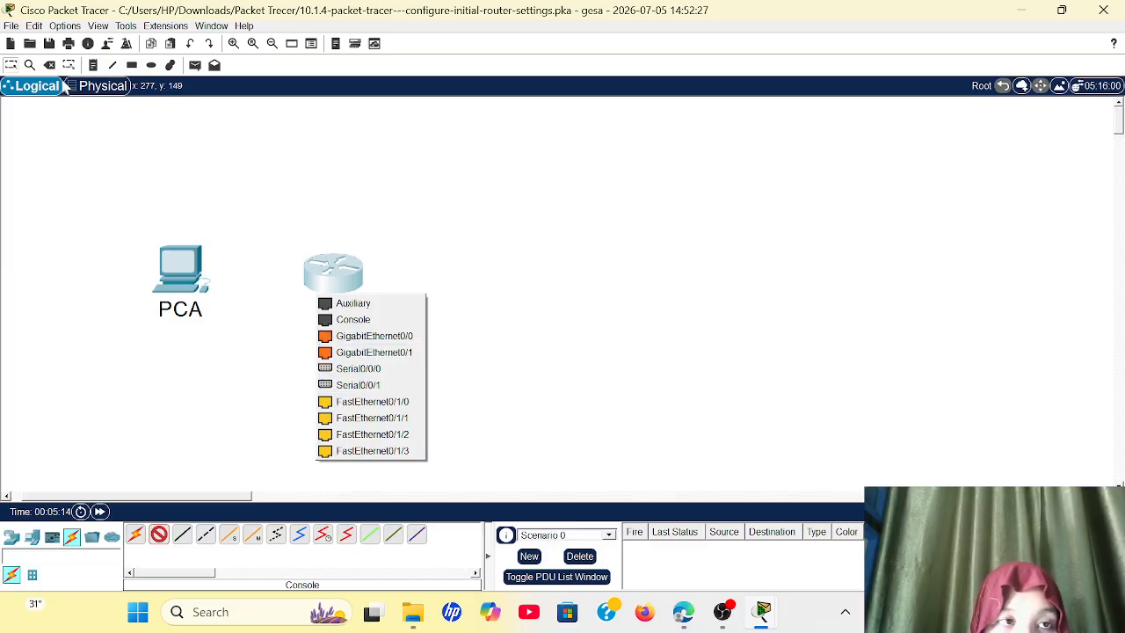
pyautogui.click(152, 146)
pyautogui.click(168, 273)
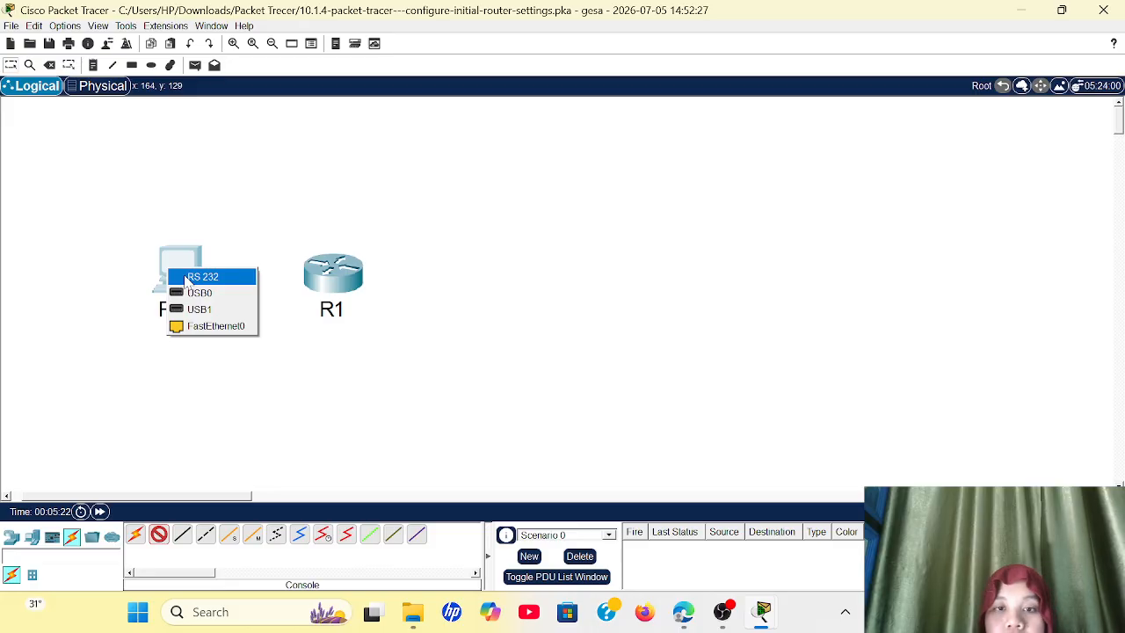
pyautogui.click(186, 279)
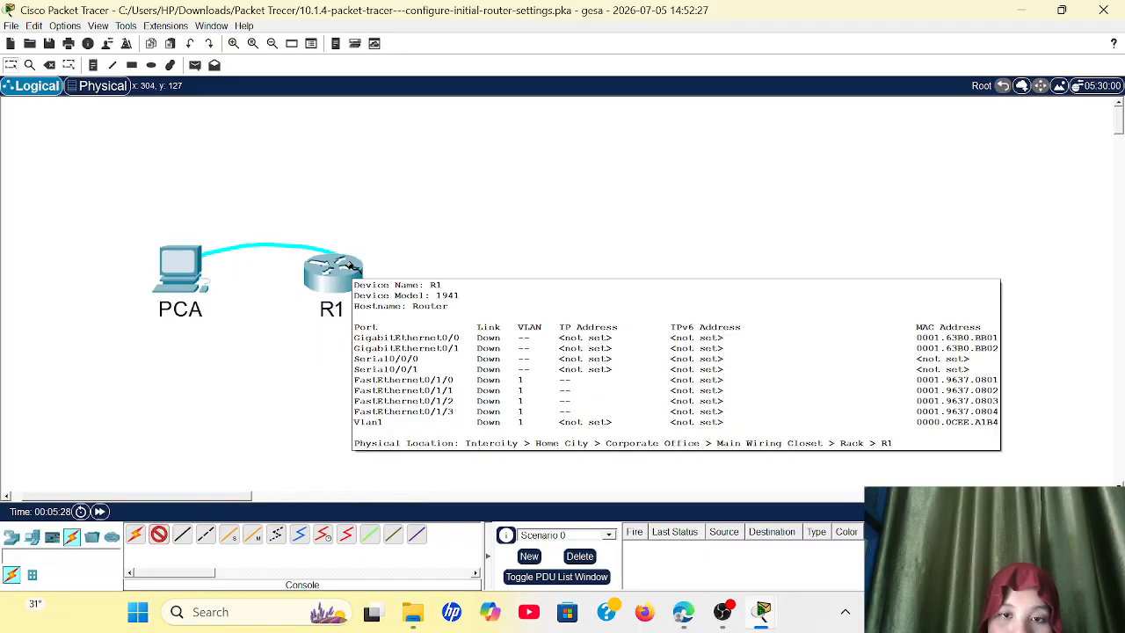
pyautogui.click(351, 269)
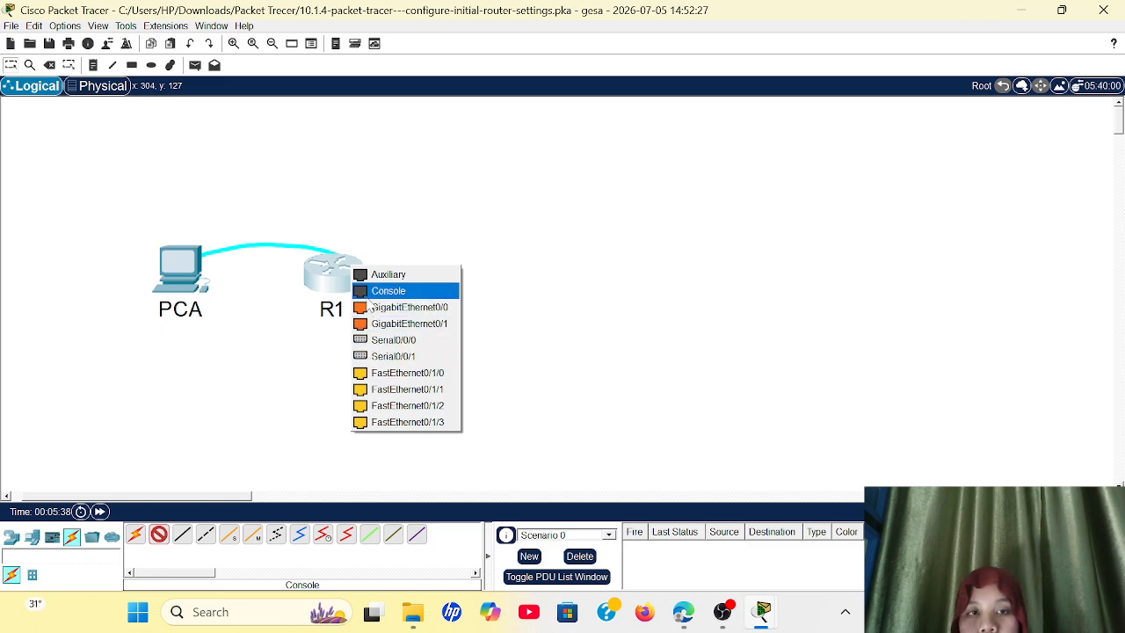
pyautogui.click(370, 297)
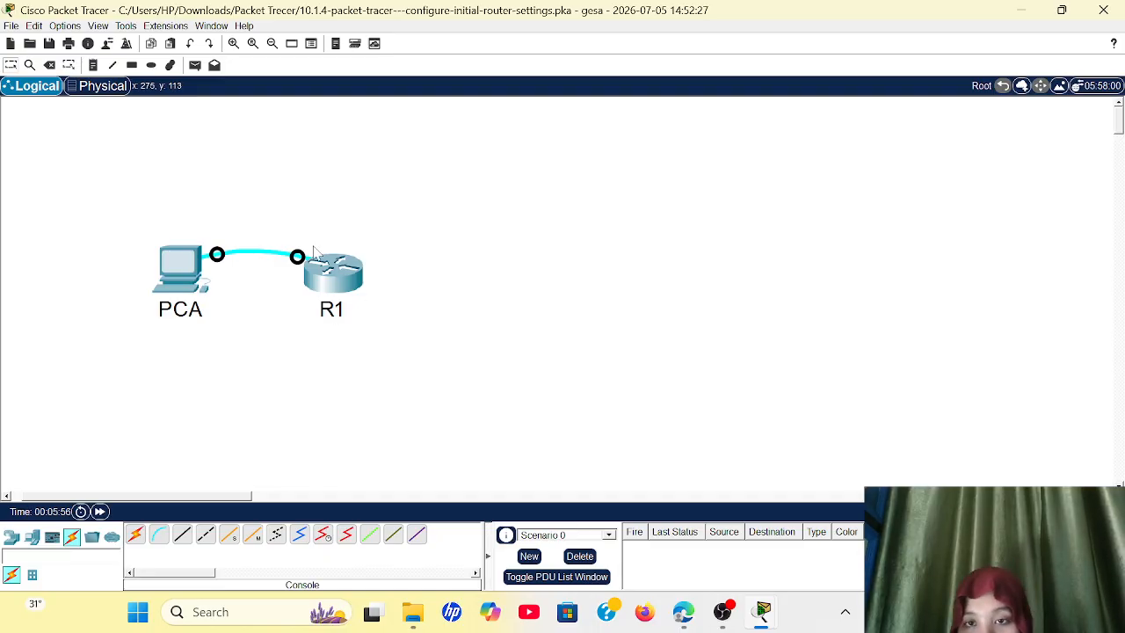
# Step: Open PCA's Terminal with the default port settings of 9600 bits per second and start the router's console session
pyautogui.click(182, 278)
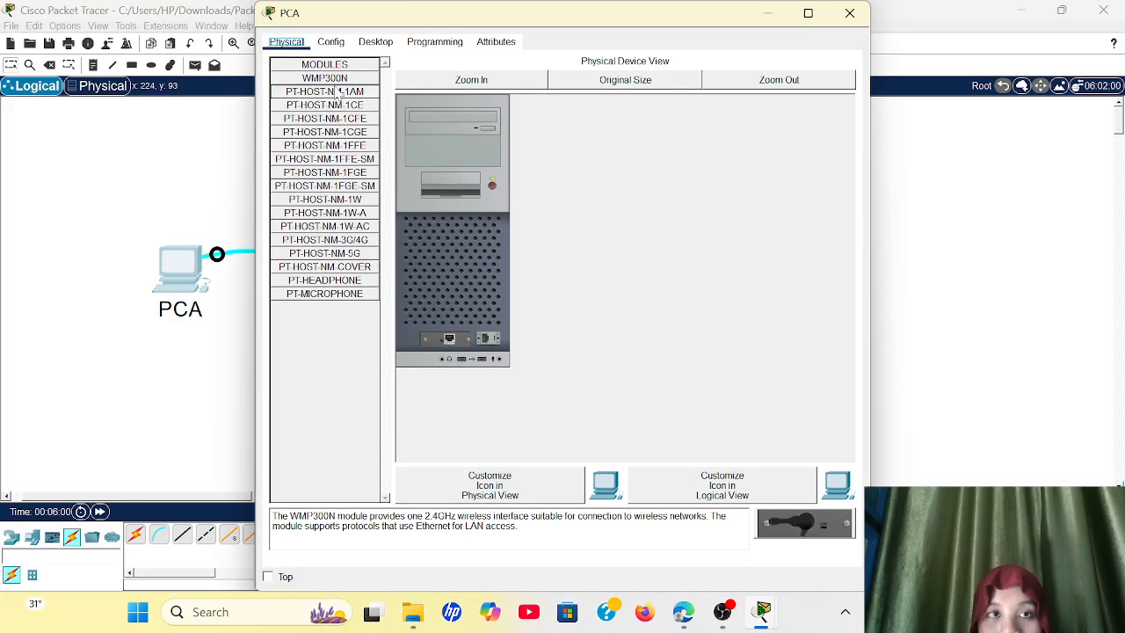
pyautogui.click(363, 42)
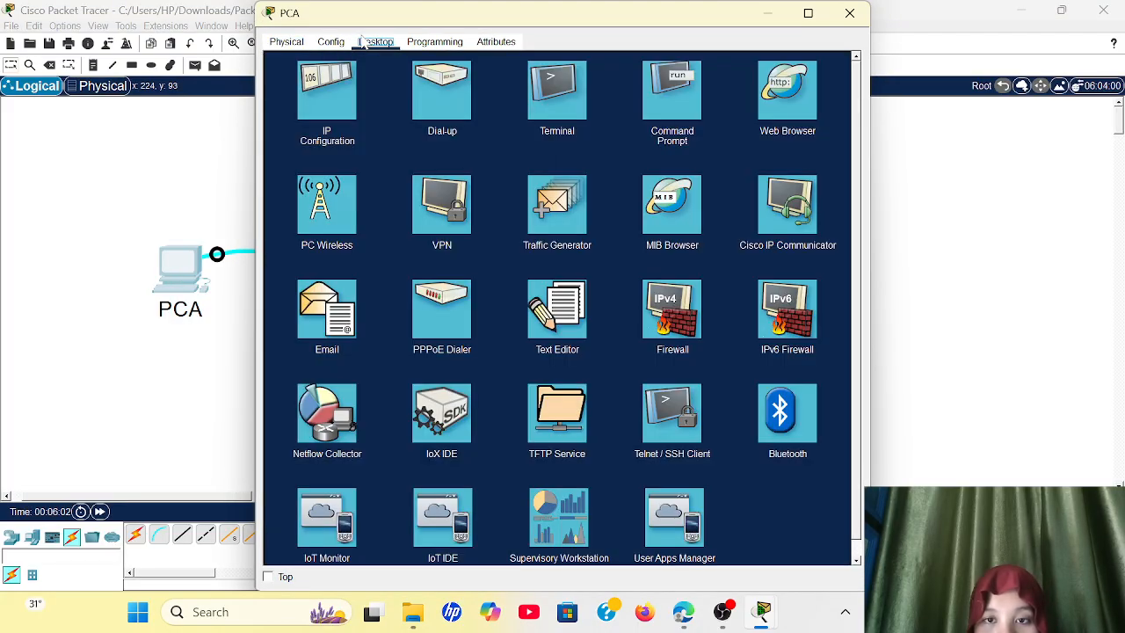
pyautogui.click(549, 87)
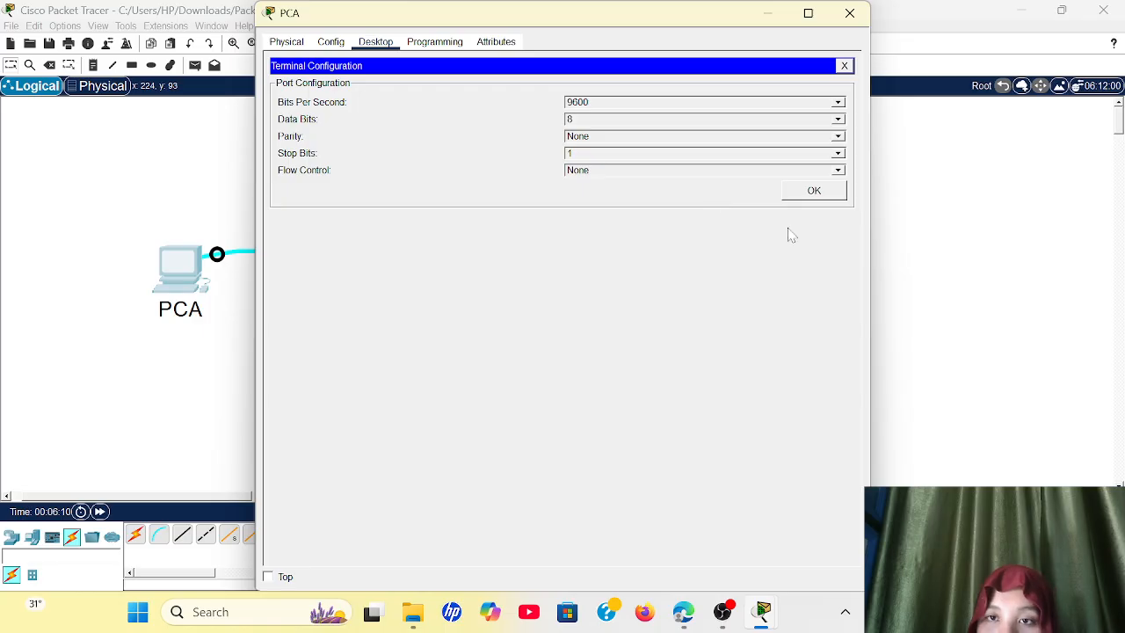
pyautogui.click(811, 195)
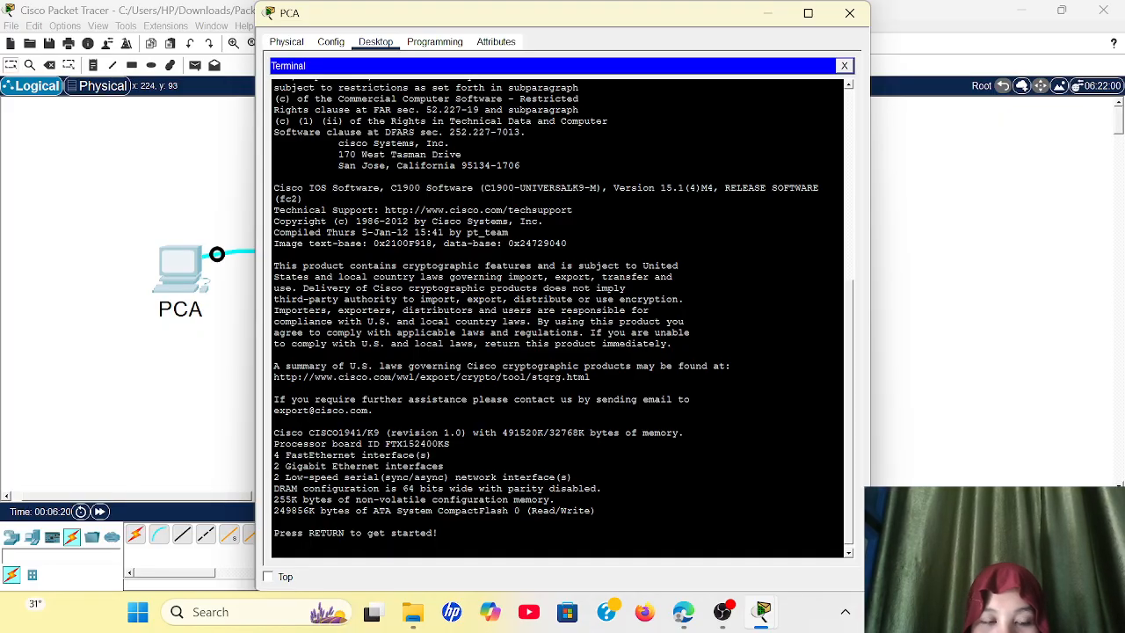
pyautogui.press('Return')
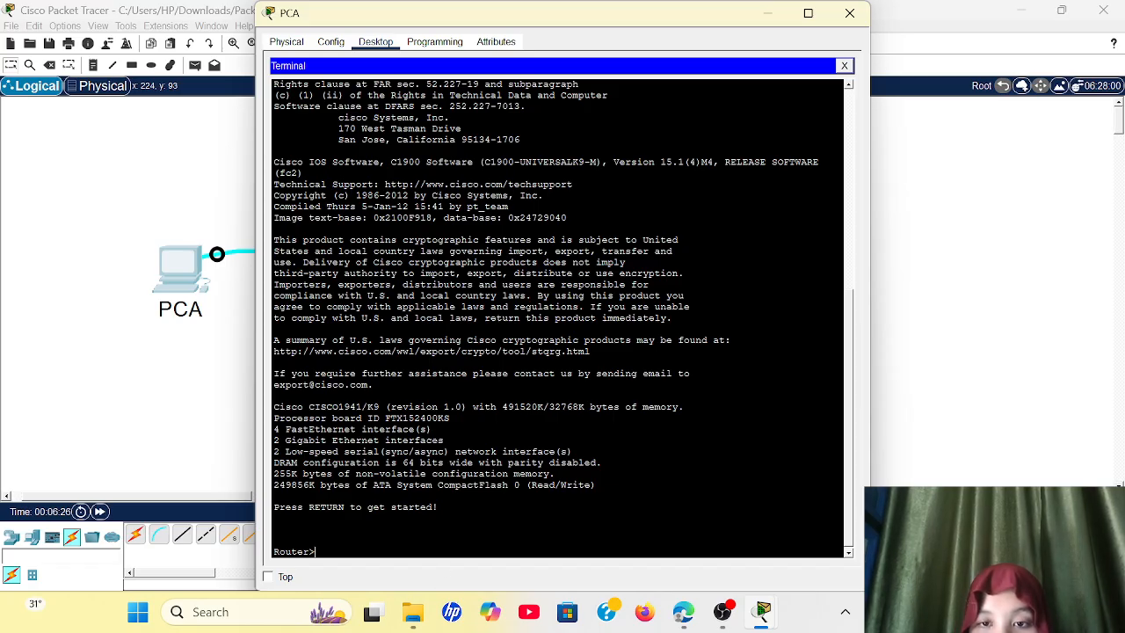
# Step: Try to run show running-config from the router's user EXEC mode
pyautogui.write('show')
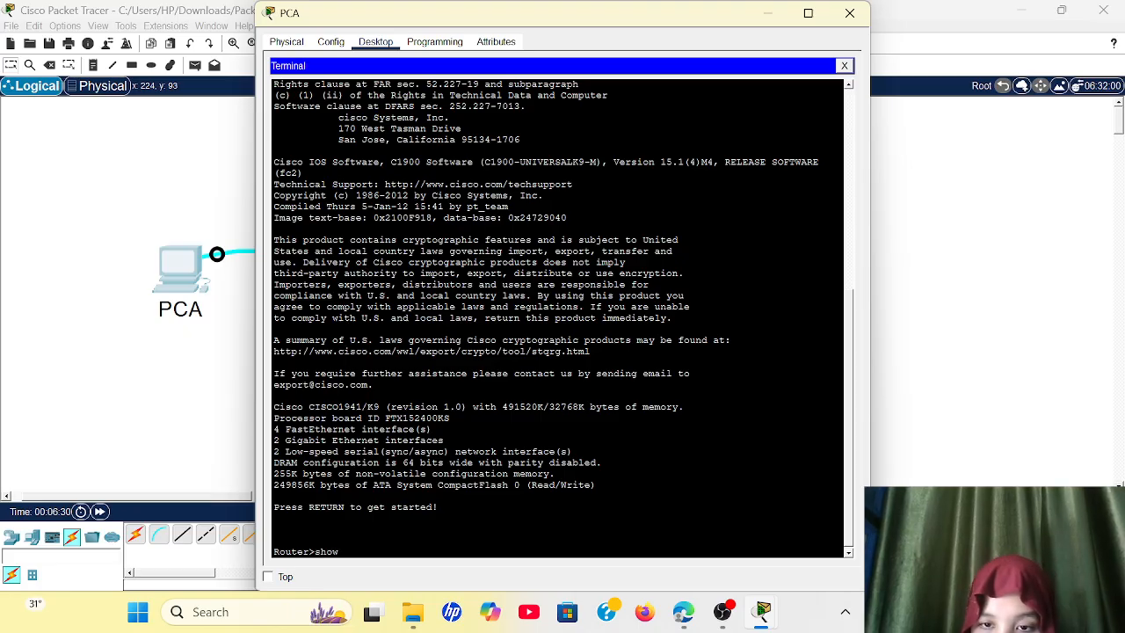
pyautogui.write(' e')
pyautogui.press('BackSpace')
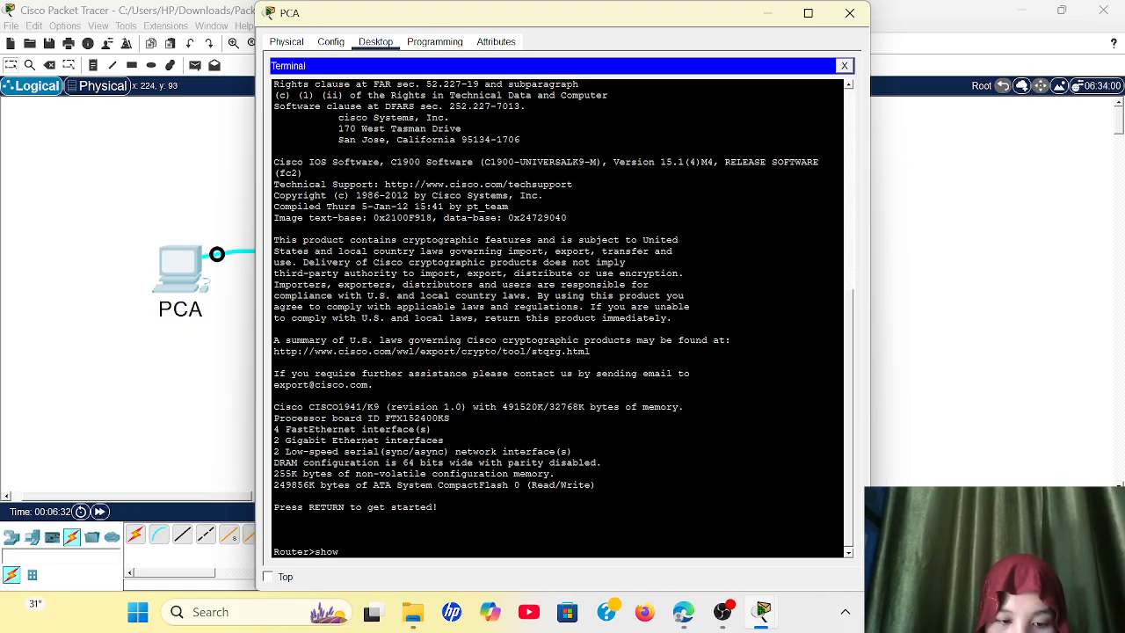
pyautogui.write('running-')
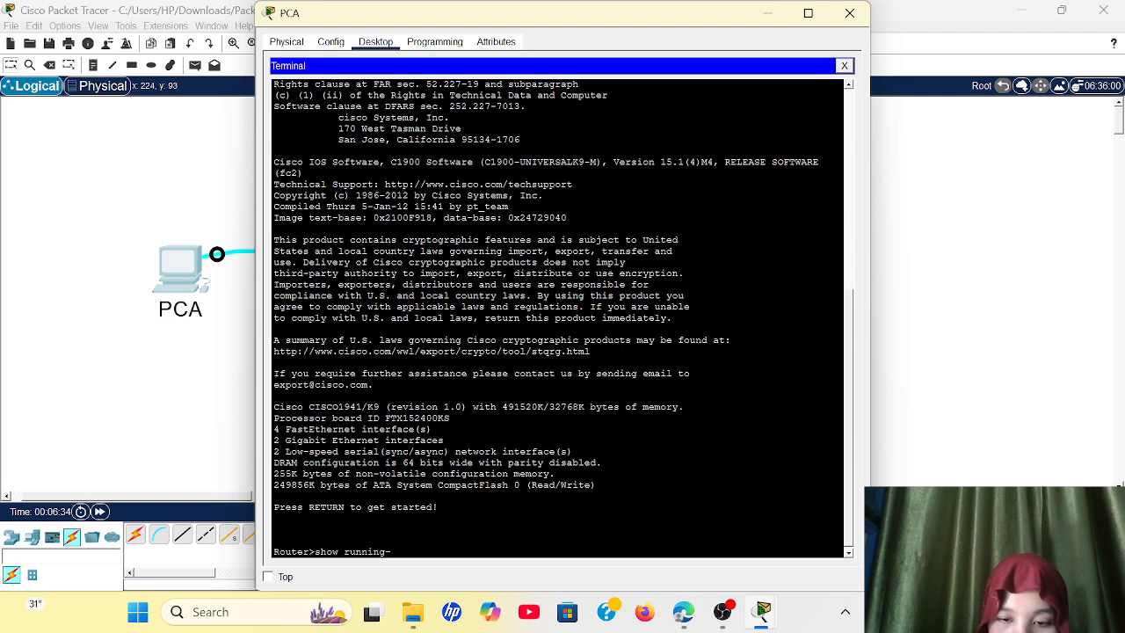
pyautogui.write('con')
pyautogui.write('fig')
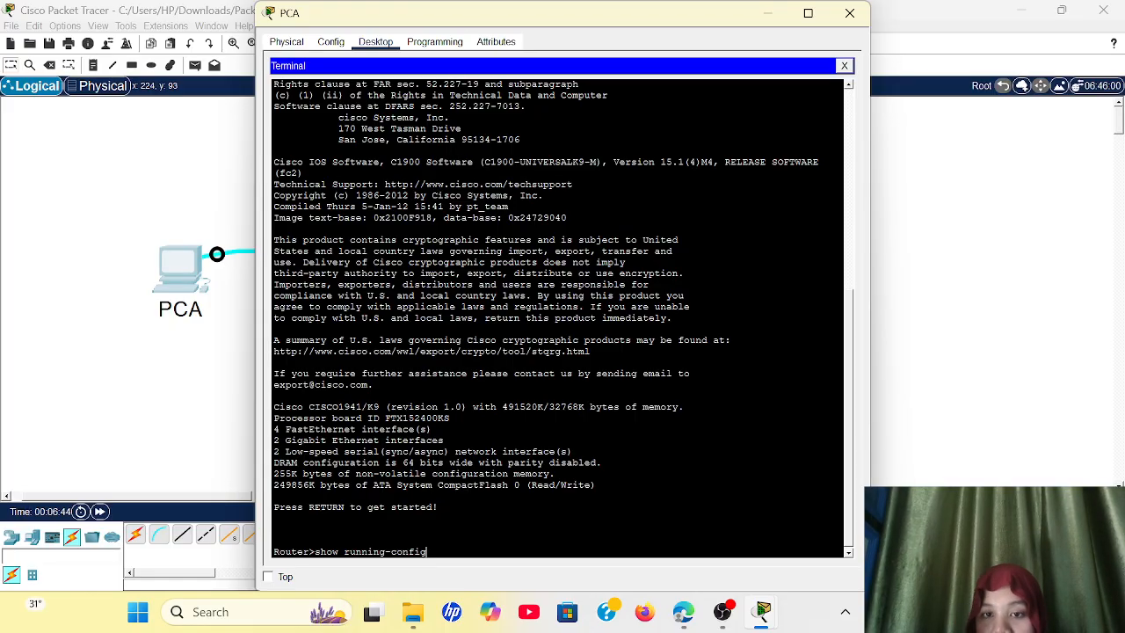
pyautogui.press('Return')
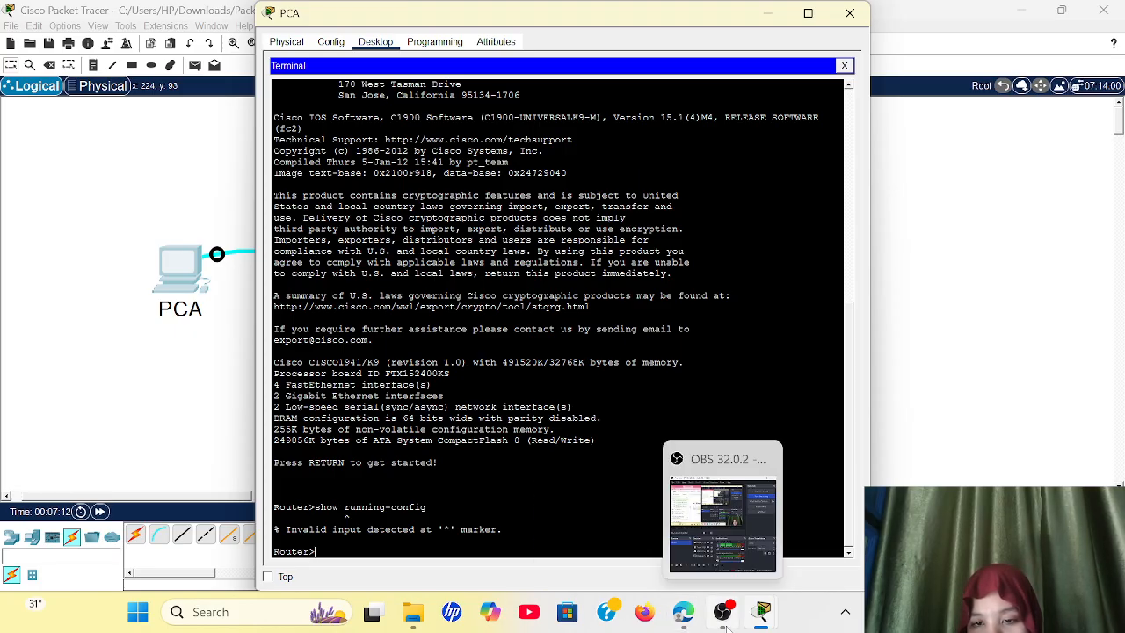
# Step: Check the activity instructions, then enter privileged EXEC mode in PCA's terminal with the command en
pyautogui.moveTo(774, 623)
pyautogui.click(812, 527)
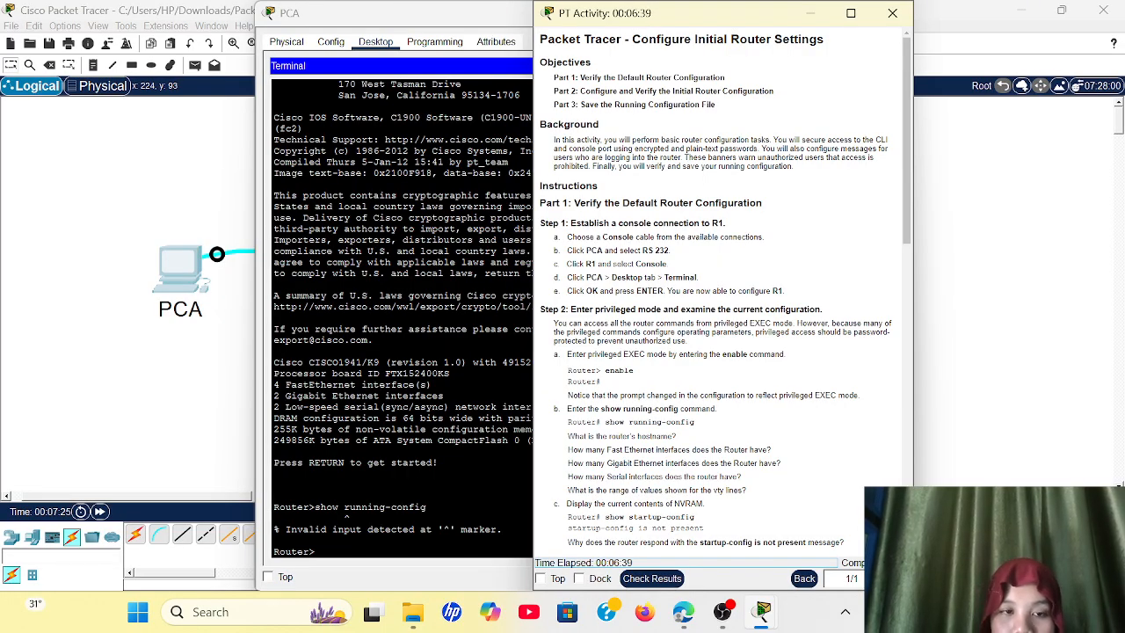
pyautogui.click(303, 580)
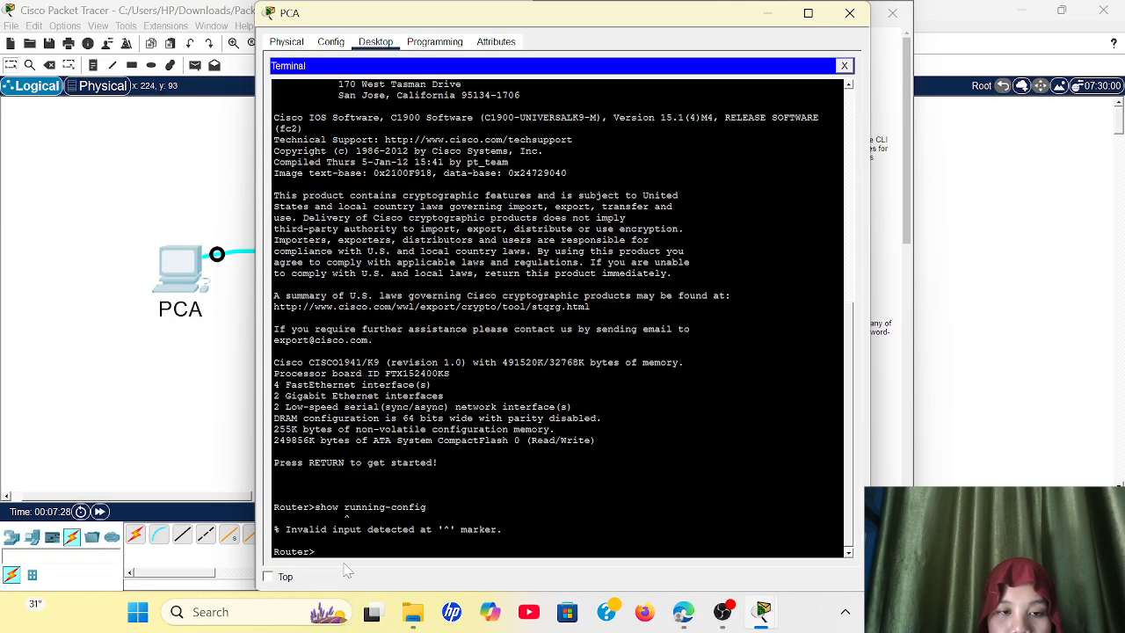
pyautogui.write('en')
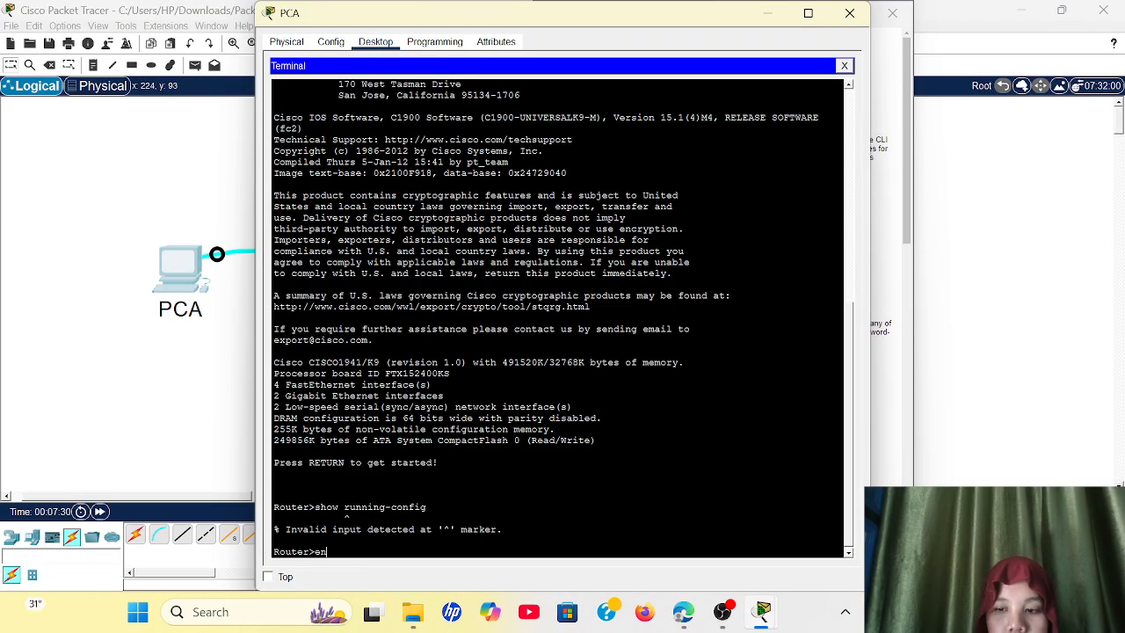
pyautogui.press('Return')
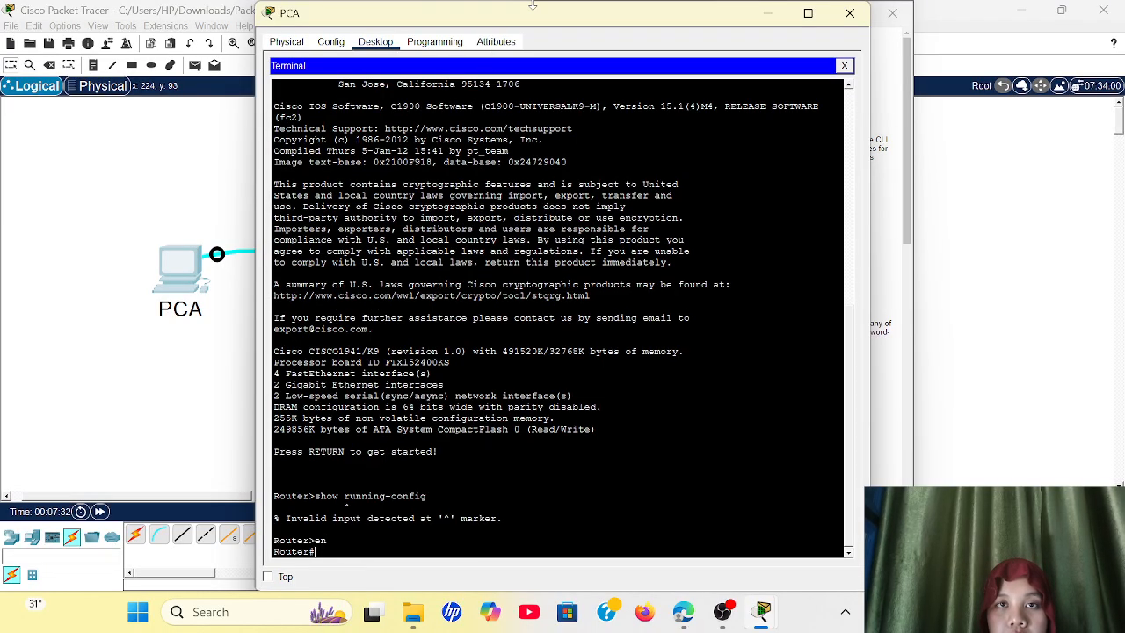
# Step: Arrange PCA's terminal and the activity instructions side by side and run show running-config in privileged EXEC mode
pyautogui.moveTo(522, 1); pyautogui.dragTo(353, 34)
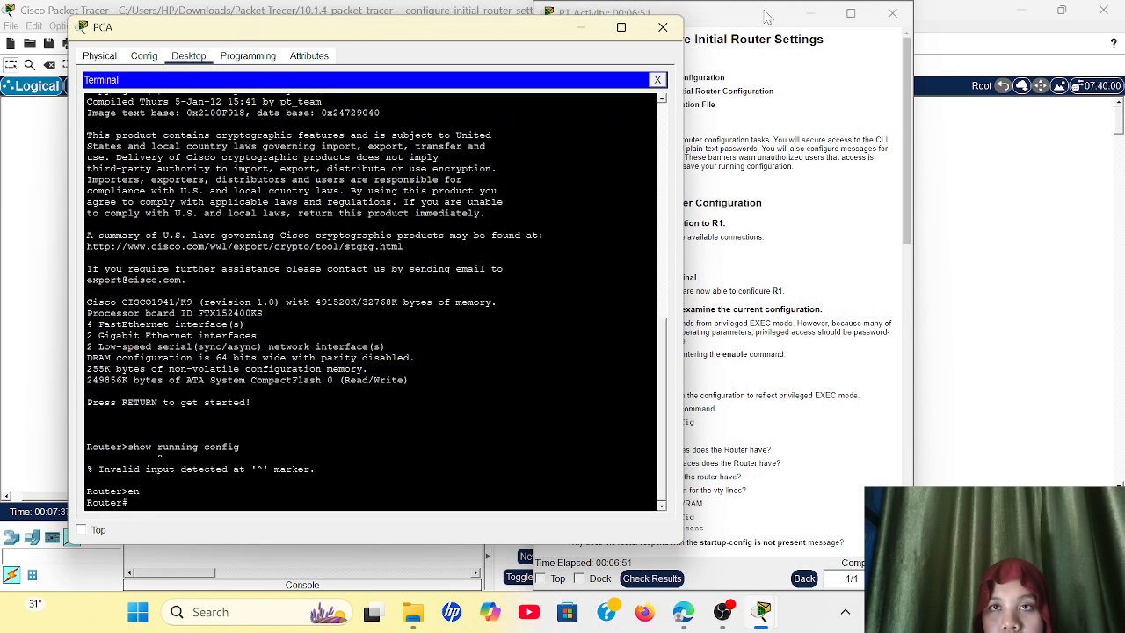
pyautogui.moveTo(768, 12); pyautogui.dragTo(925, 7)
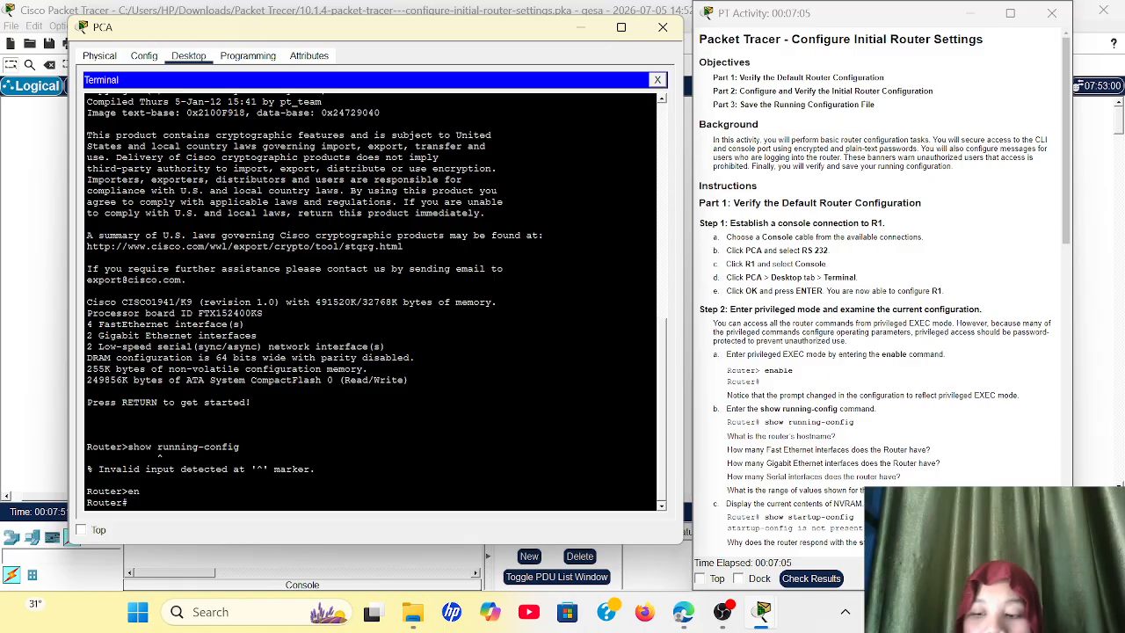
pyautogui.write('show running-config')
pyautogui.press('Return')
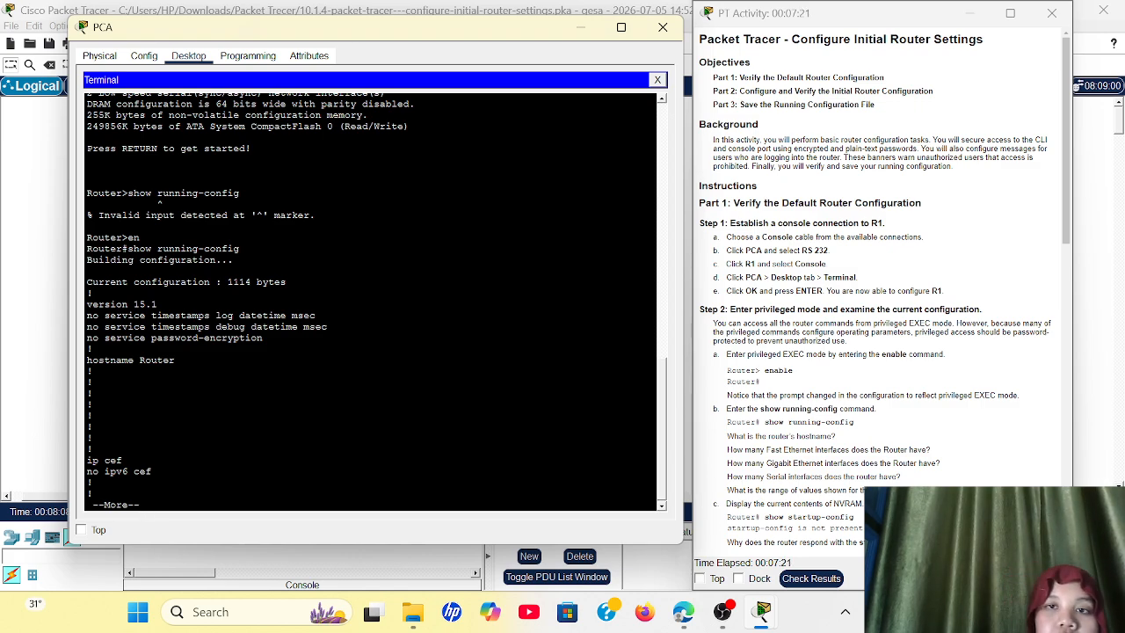
# Step: Read through the remaining activity instructions for Parts 2 and 3, then quit the paged running-config output
pyautogui.scroll(-5, 759, 351)
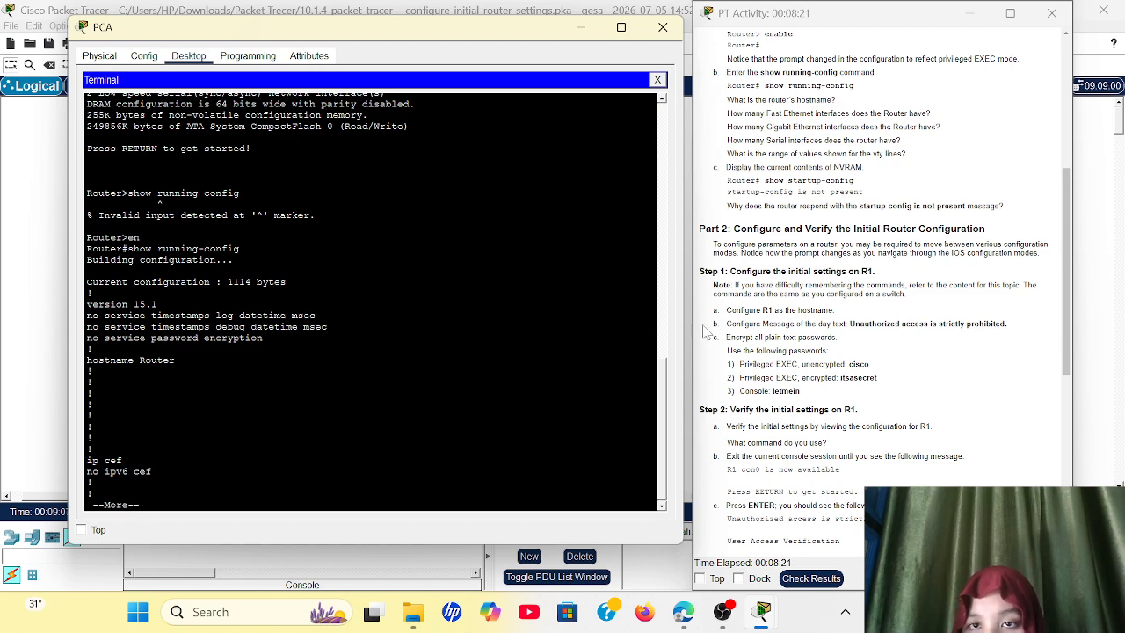
pyautogui.scroll(-1, 879, 290)
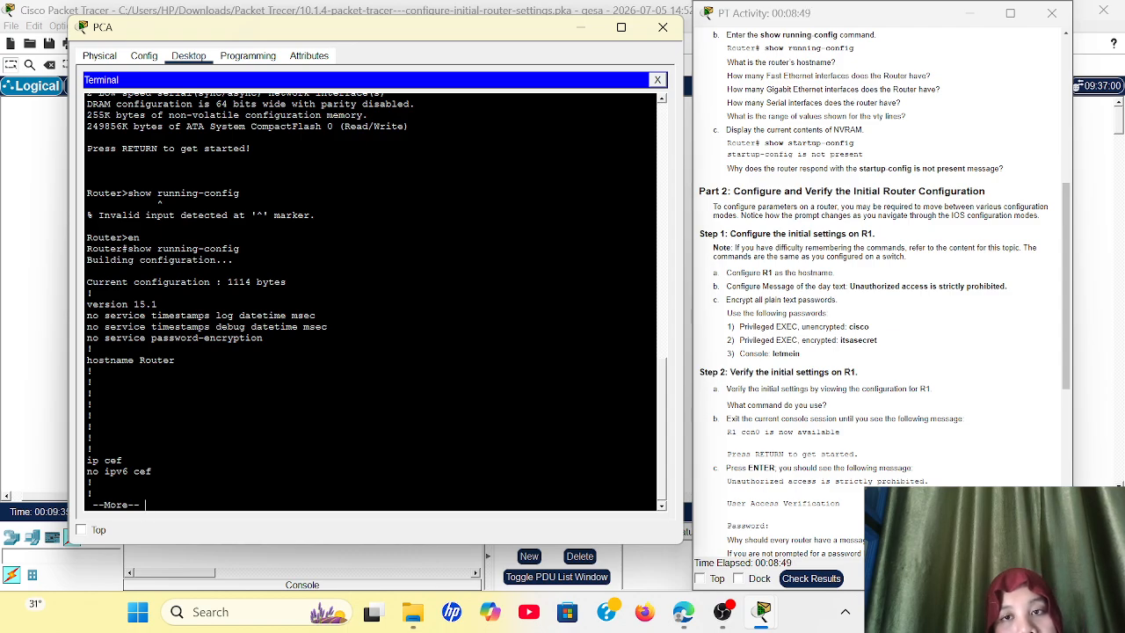
pyautogui.scroll(-5, 878, 307)
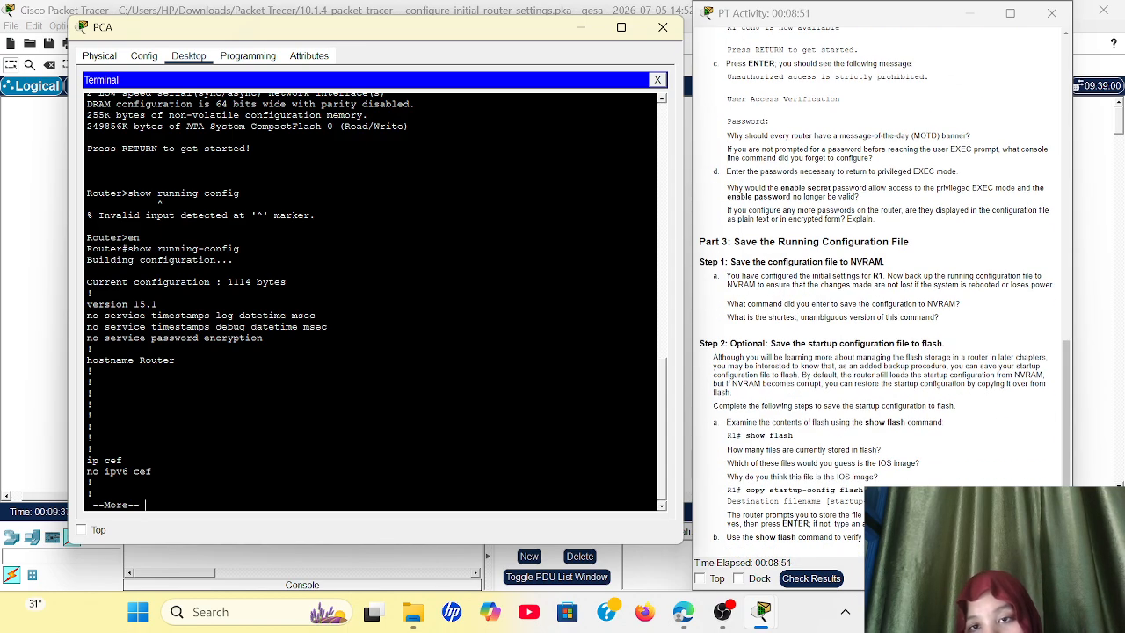
pyautogui.scroll(1, 828, 321)
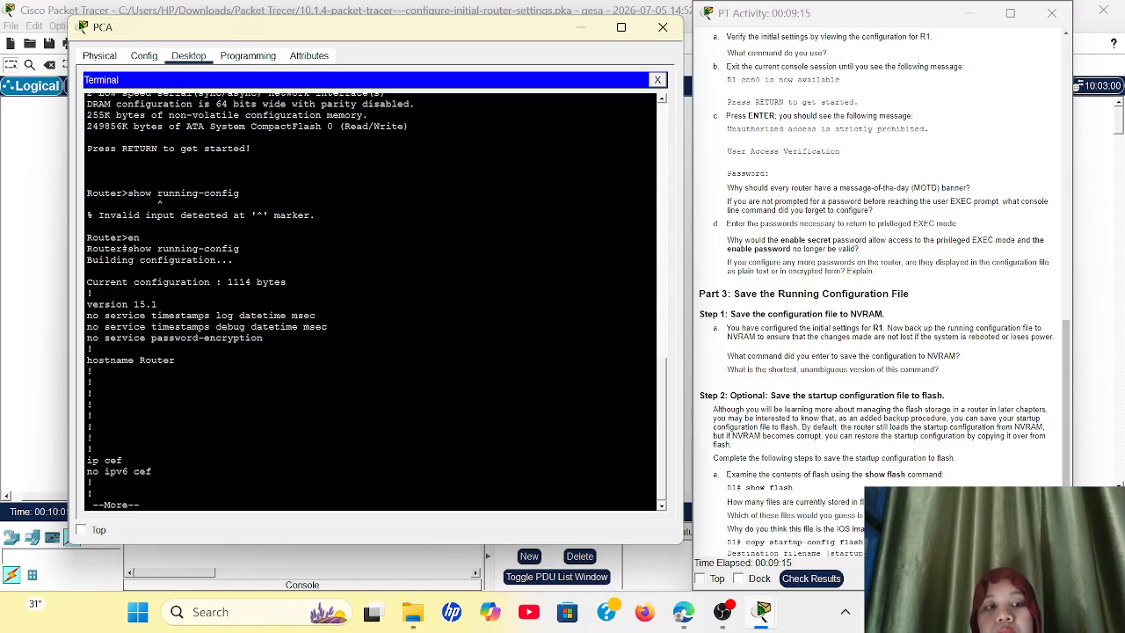
pyautogui.write('q')
pyautogui.write('c')
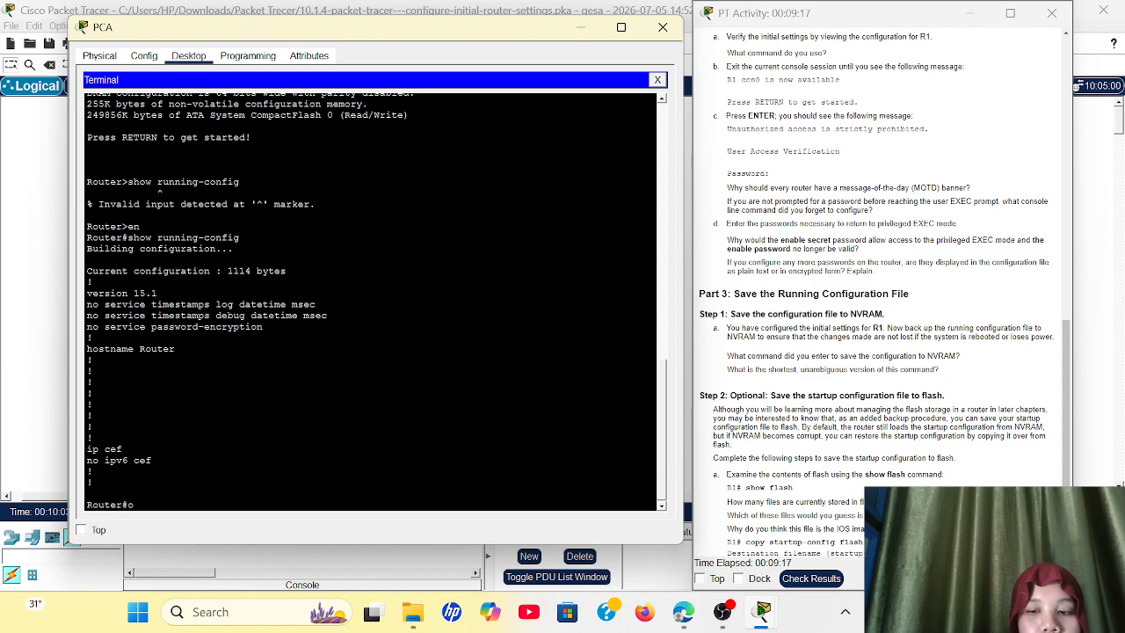
pyautogui.write('opy')
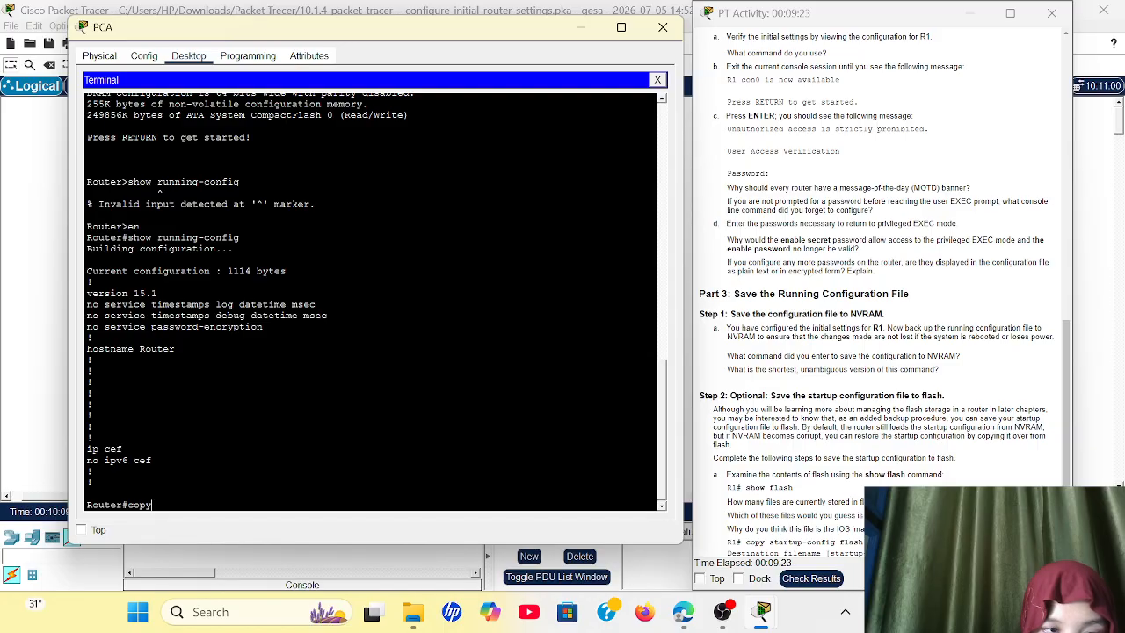
# Step: Try to run copy running from the router's privileged EXEC mode
pyautogui.write('running')
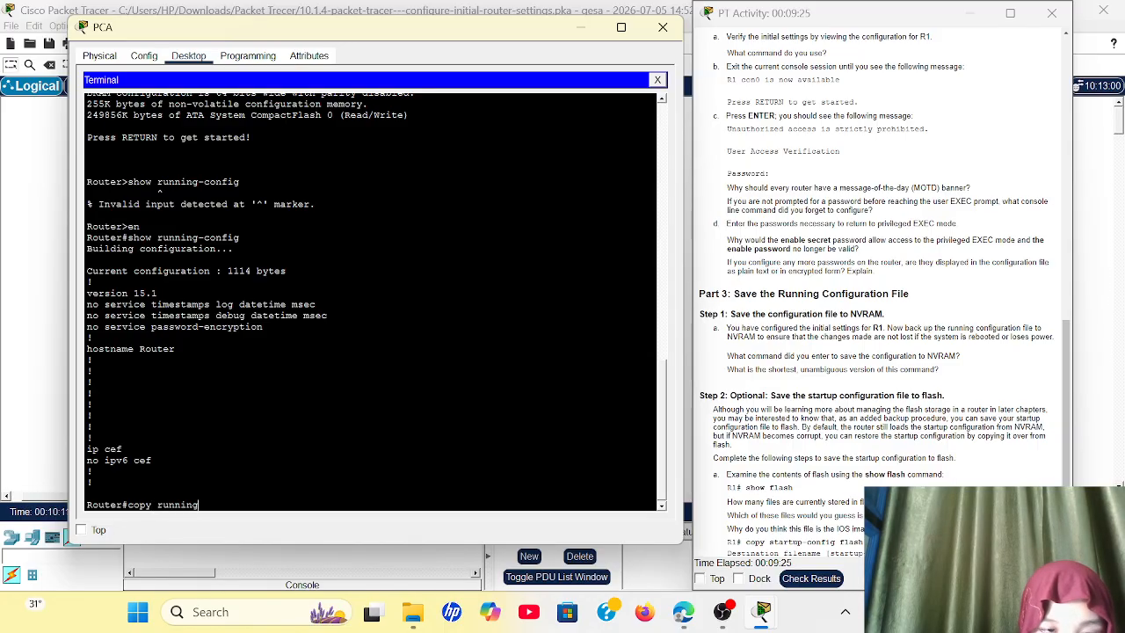
pyautogui.press('Return')
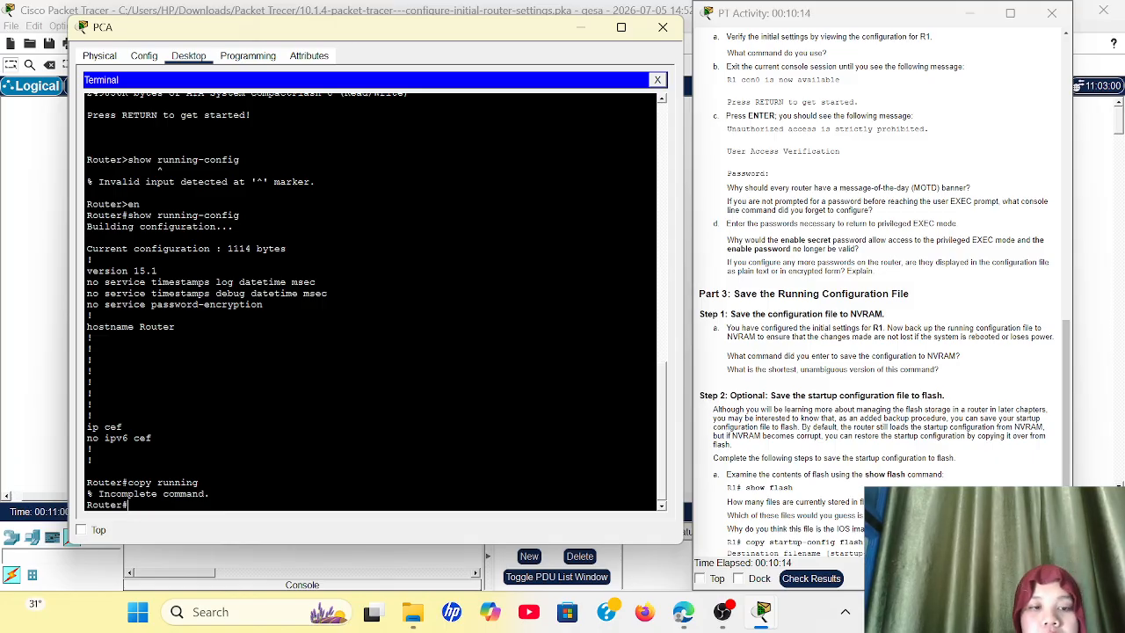
# Step: Enter global configuration mode with conf t and set the router's hostname to R1
pyautogui.write('conf')
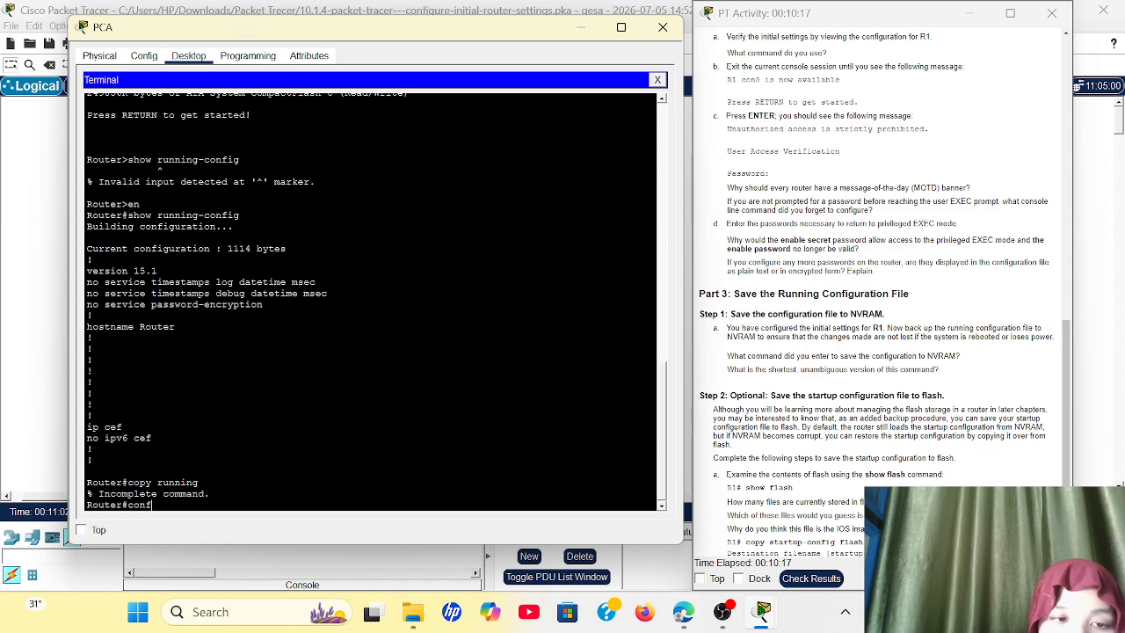
pyautogui.write(' t')
pyautogui.press('Return')
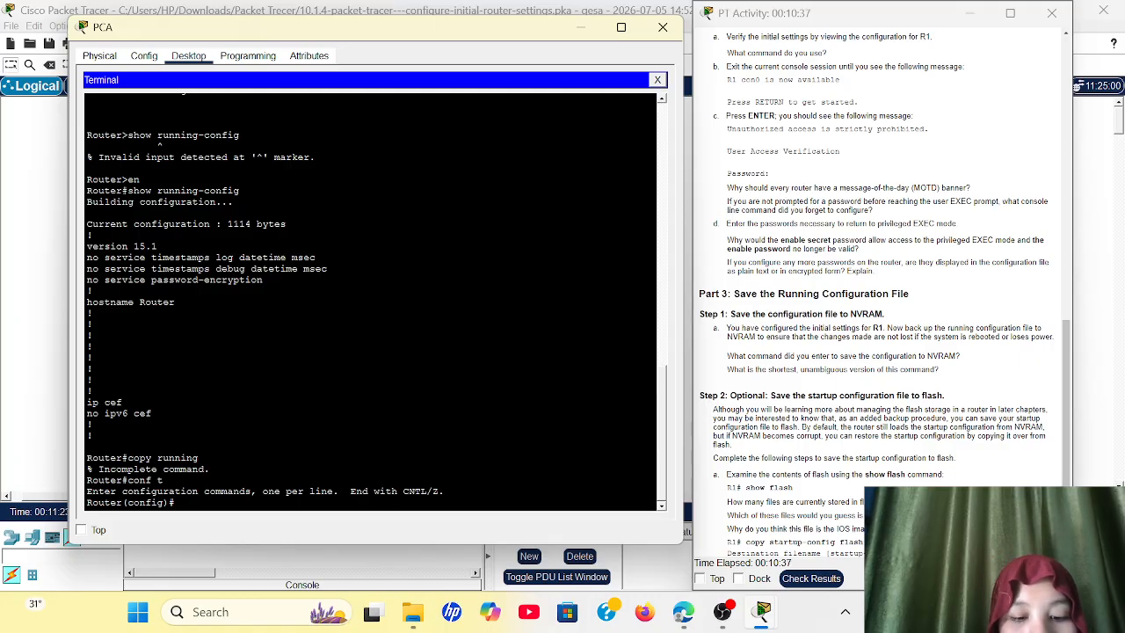
pyautogui.write('hostname R')
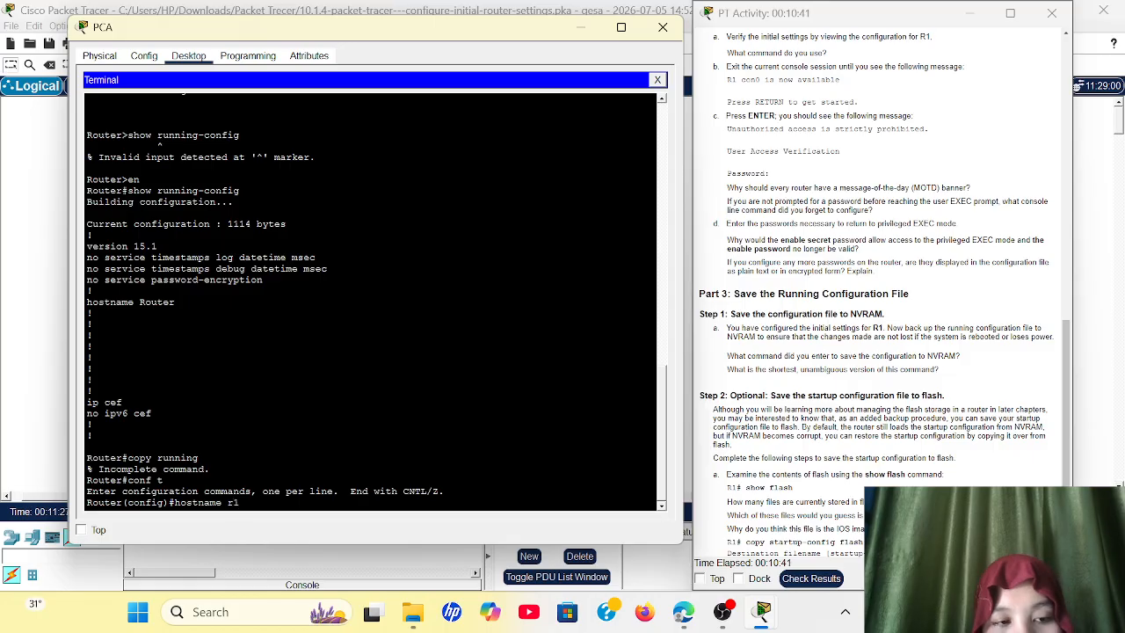
pyautogui.write('1')
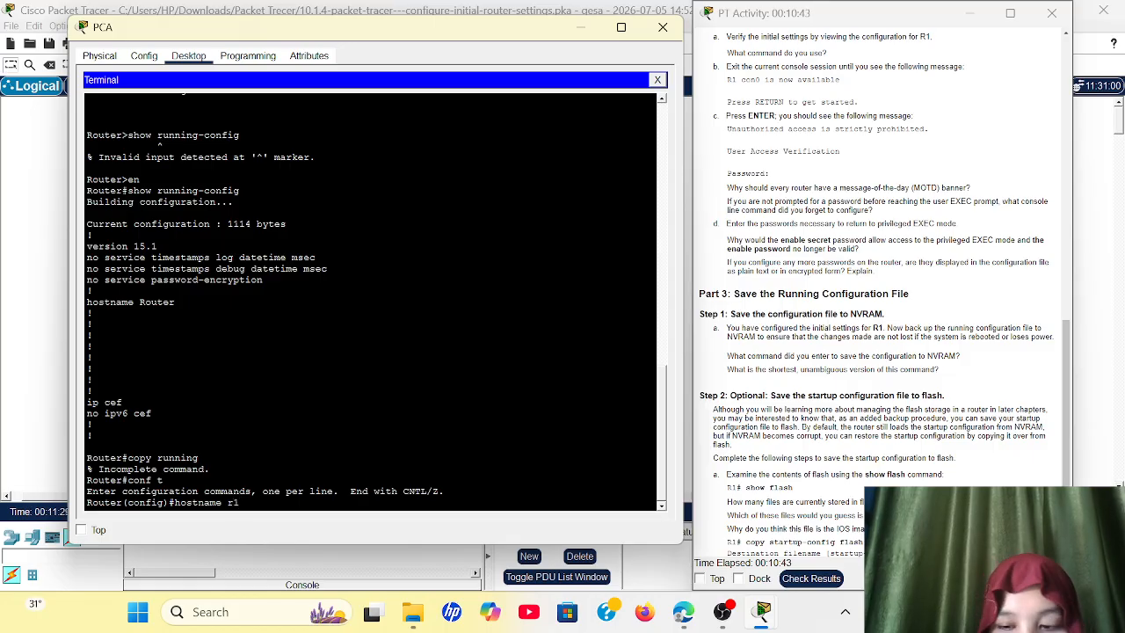
pyautogui.press('BackSpace')
pyautogui.press('BackSpace')
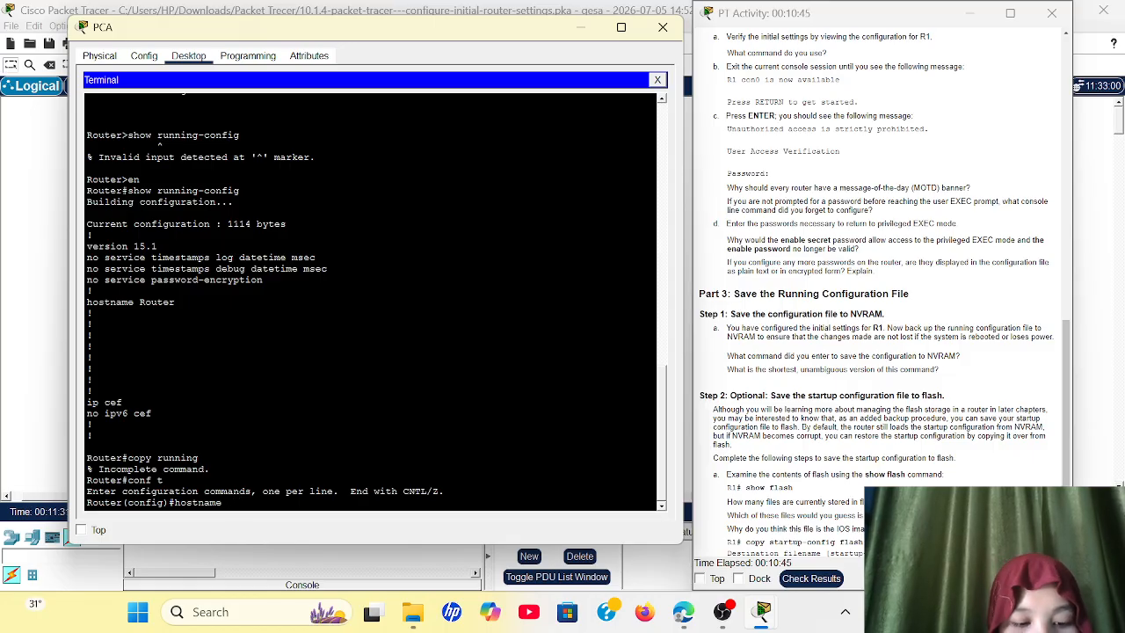
pyautogui.write('R1')
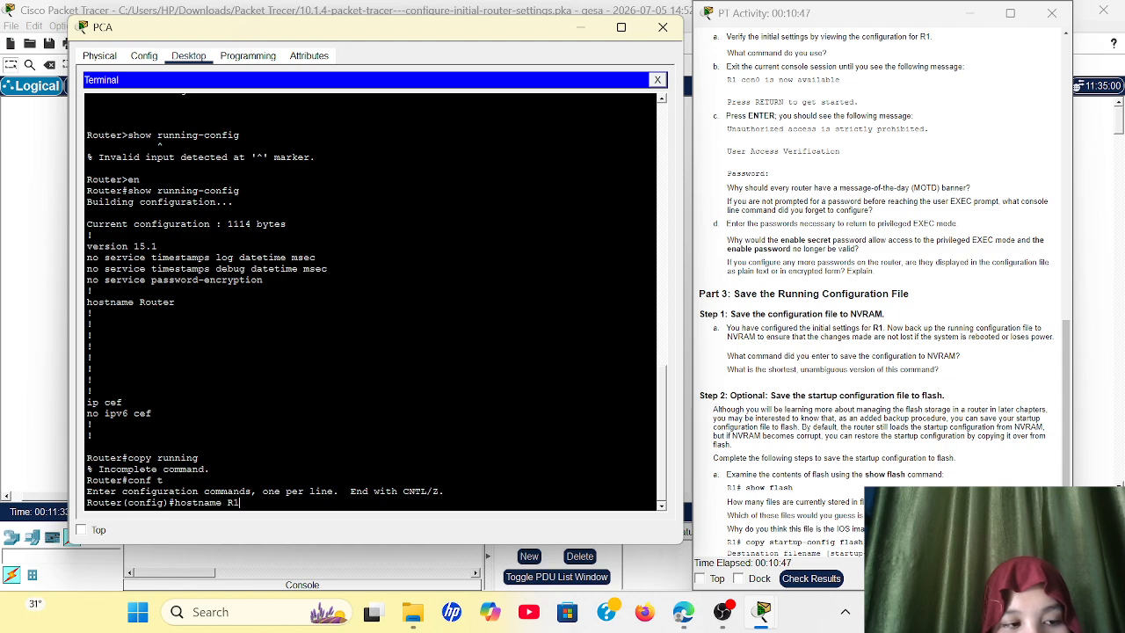
pyautogui.press('Return')
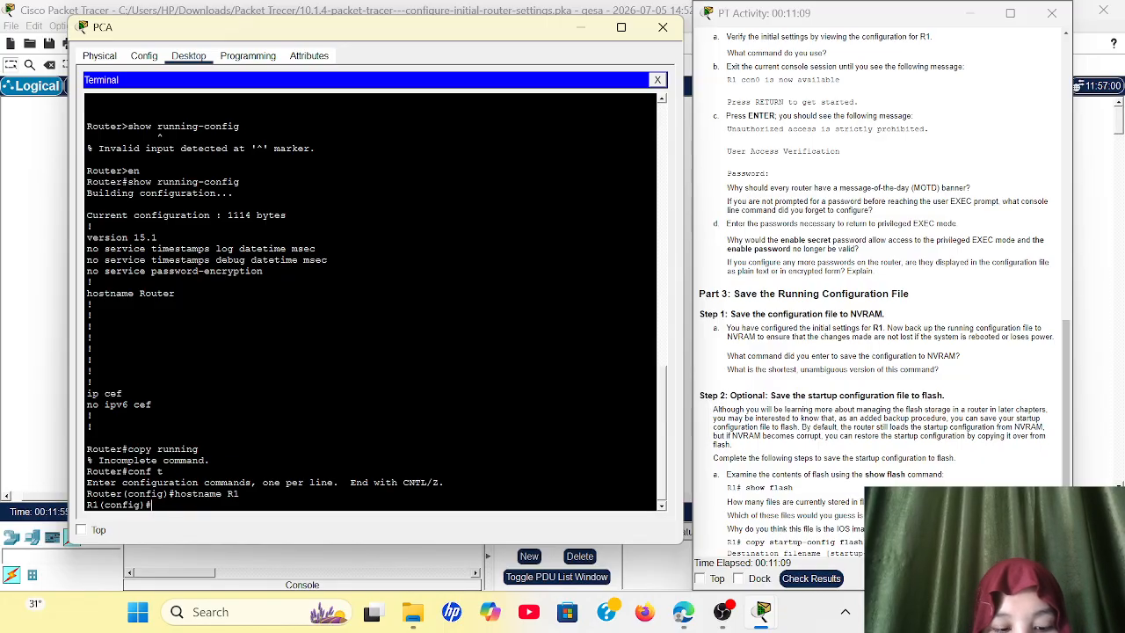
# Step: Try to set the encrypted privileged EXEC password on R1 with the abbreviated en secret command
pyautogui.write('en')
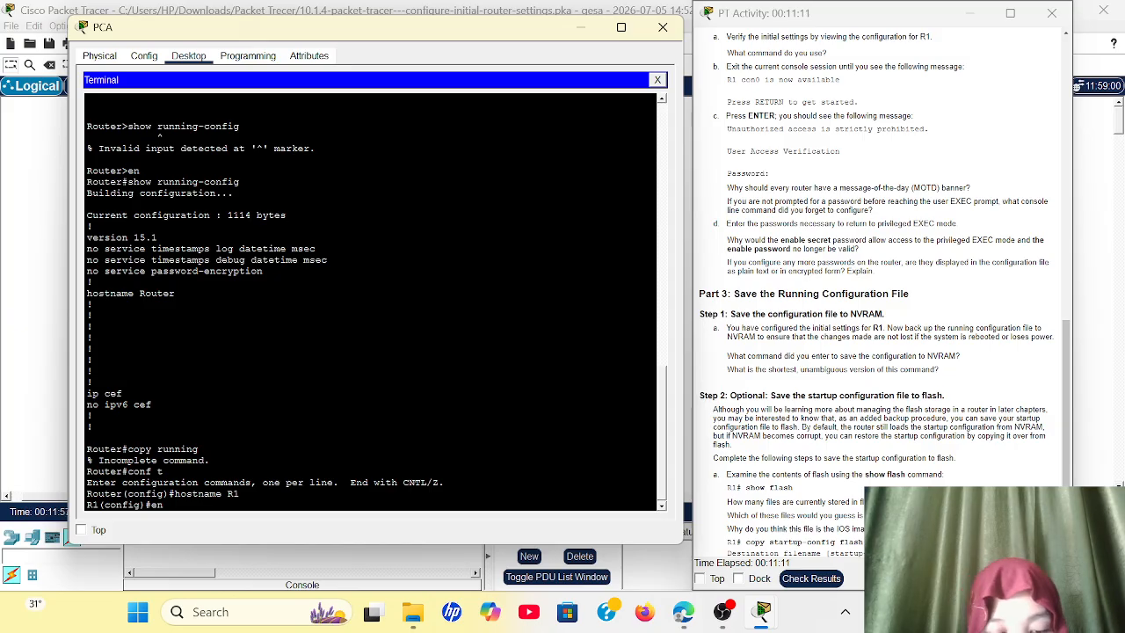
pyautogui.write(' secre')
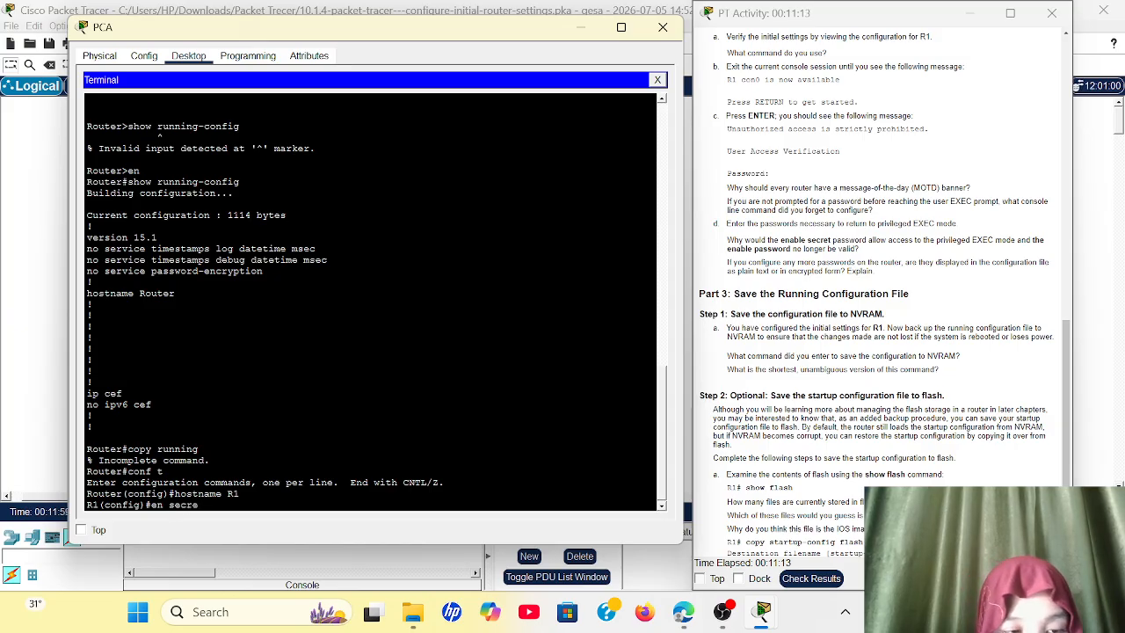
pyautogui.write('t')
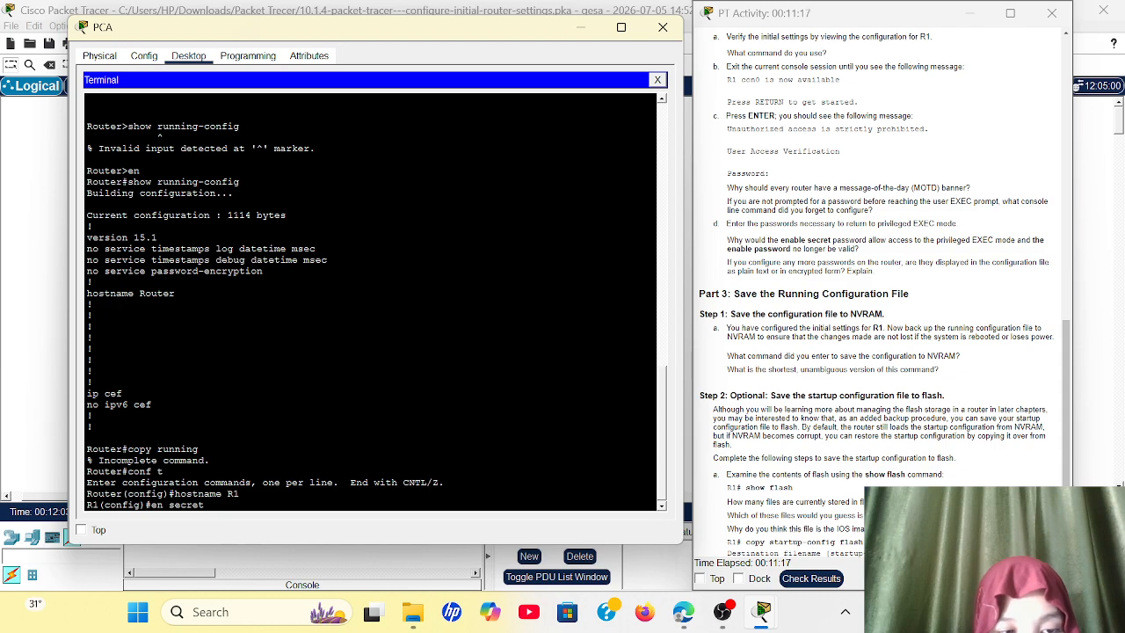
pyautogui.write(' calss')
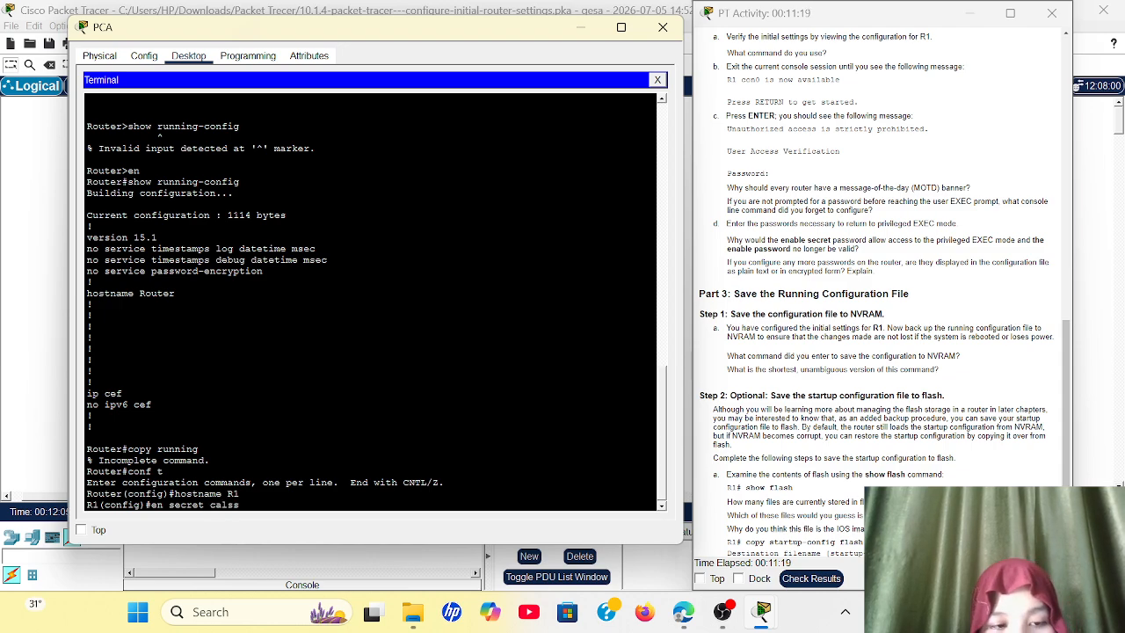
pyautogui.press('Return')
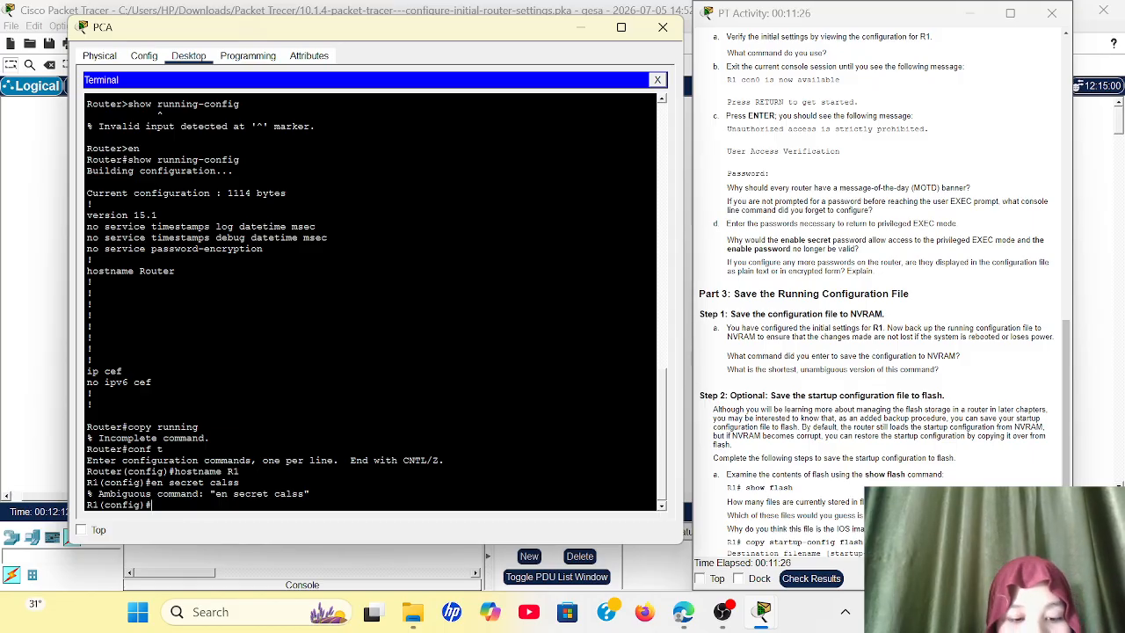
# Step: Set R1's encrypted privileged EXEC password with the full enable secret command
pyautogui.write('enabe')
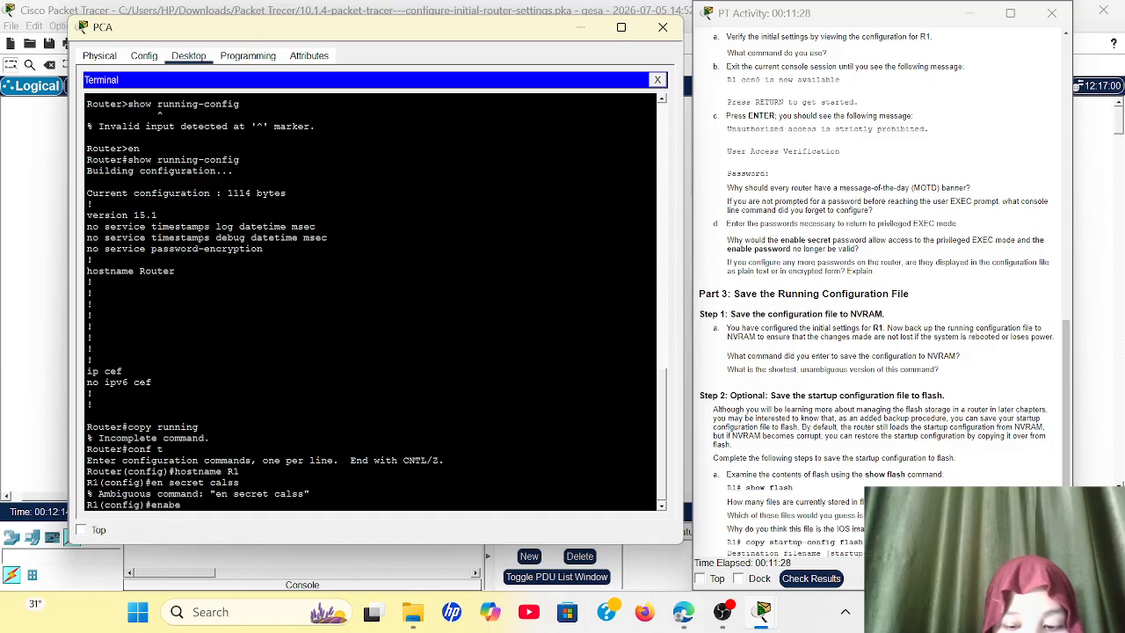
pyautogui.write('l')
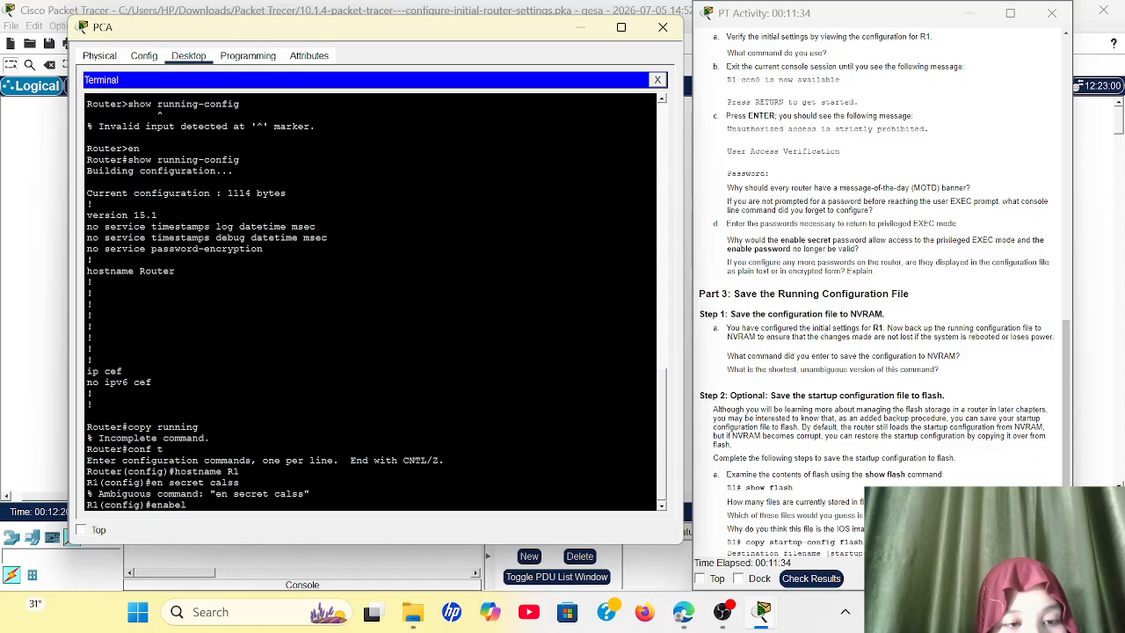
pyautogui.press('BackSpace')
pyautogui.press('BackSpace')
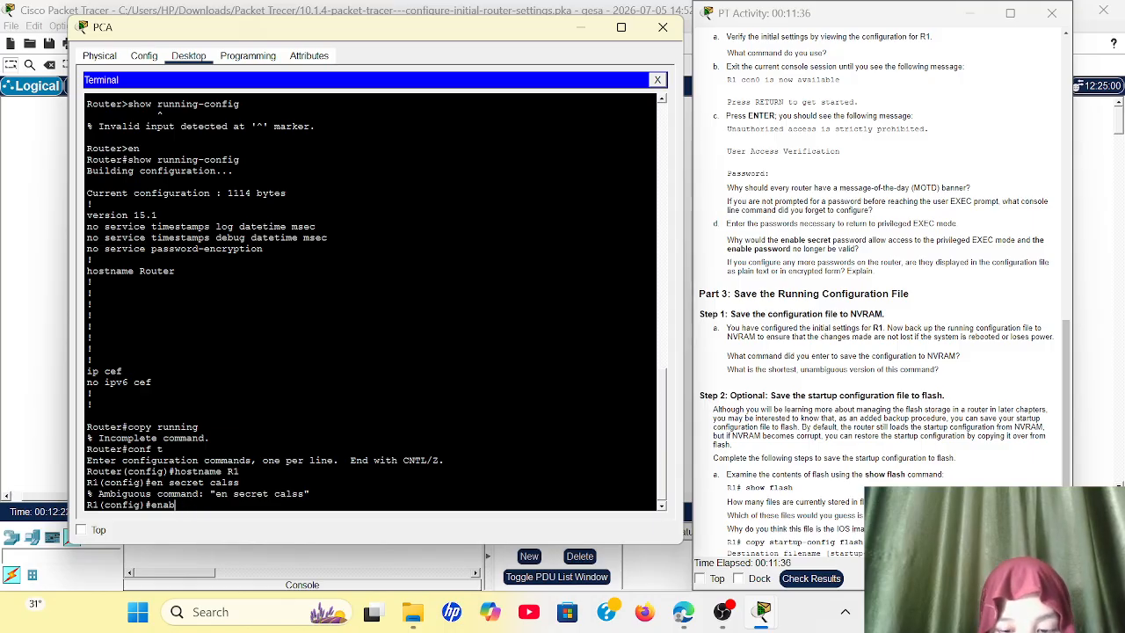
pyautogui.write('le secret')
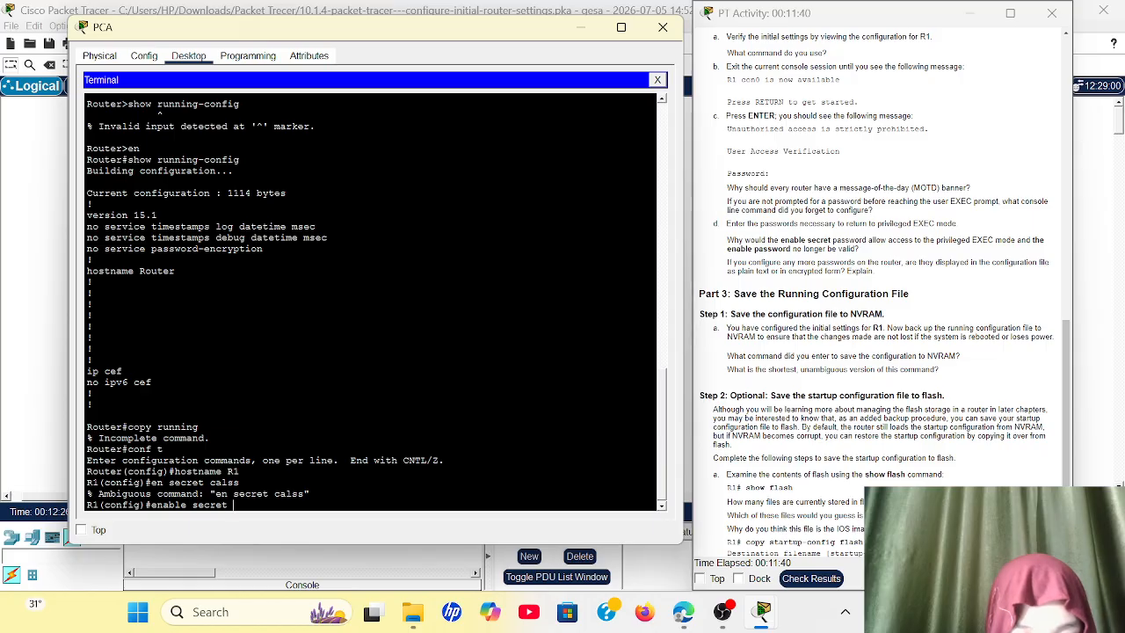
pyautogui.write(' class')
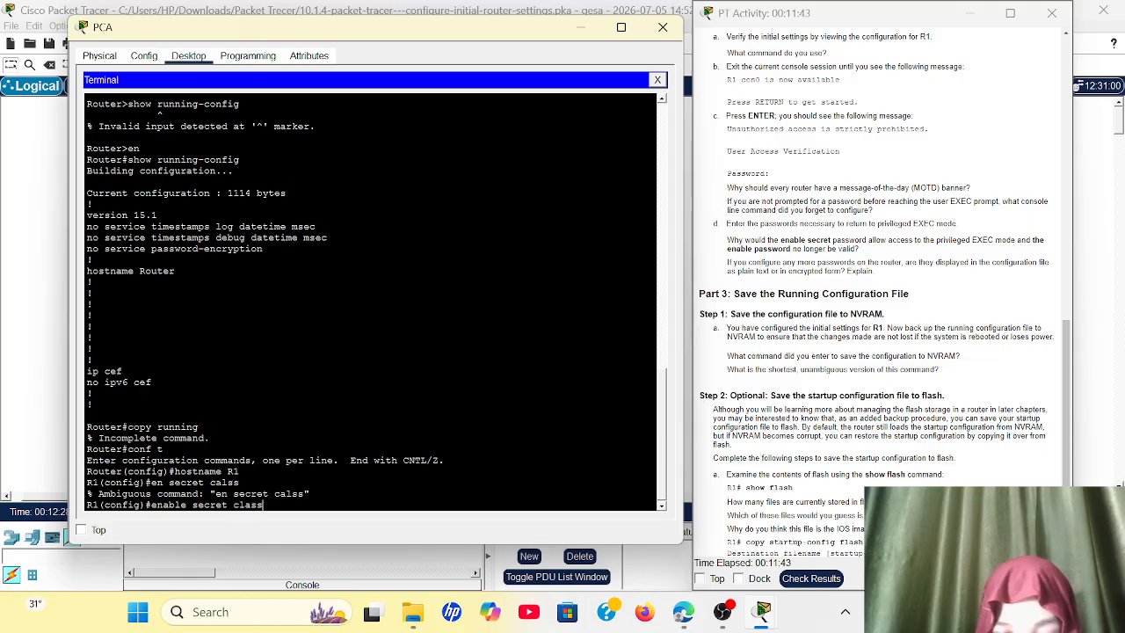
pyautogui.press('Return')
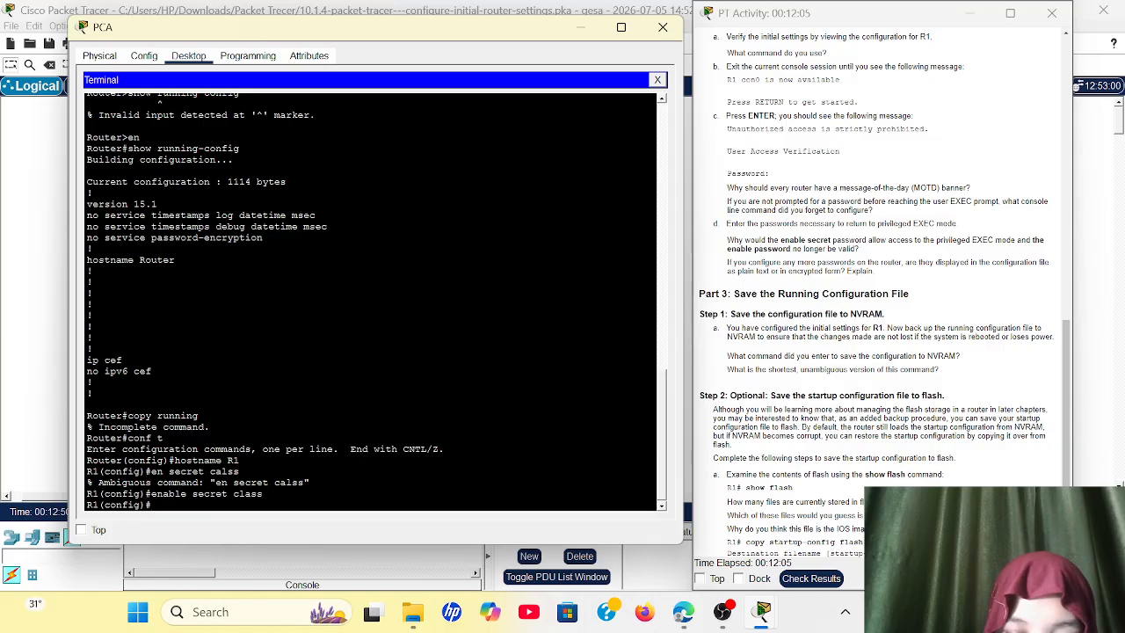
# Step: Enter configuration mode for line console 0 on R1 and set the console line password
pyautogui.write('line c')
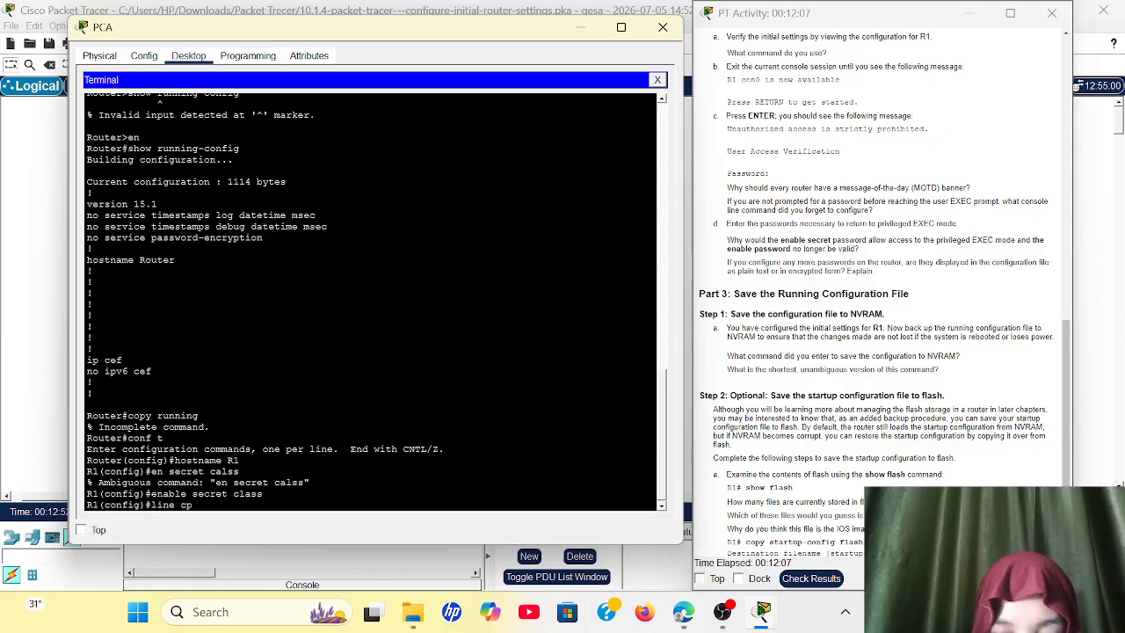
pyautogui.write('onsole 0')
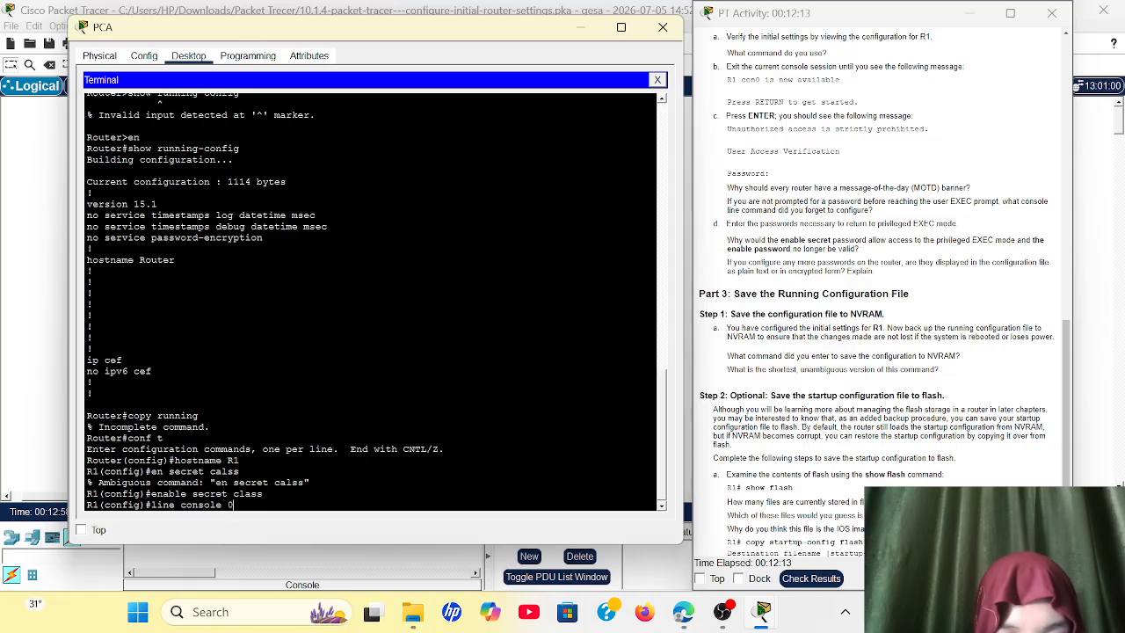
pyautogui.press('Return')
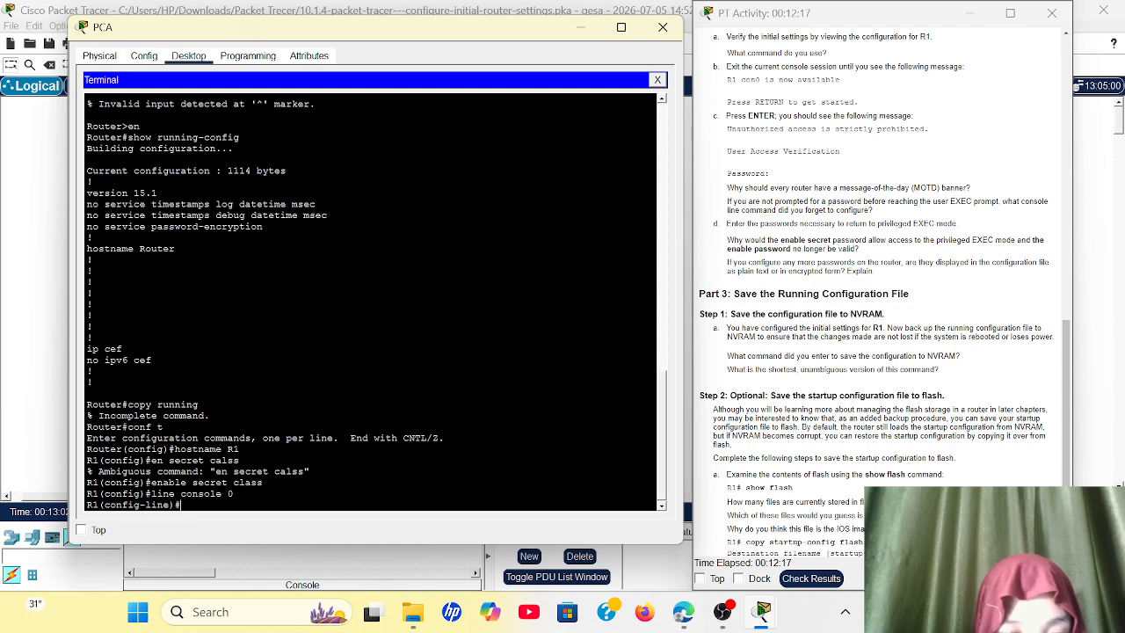
pyautogui.write('passwo')
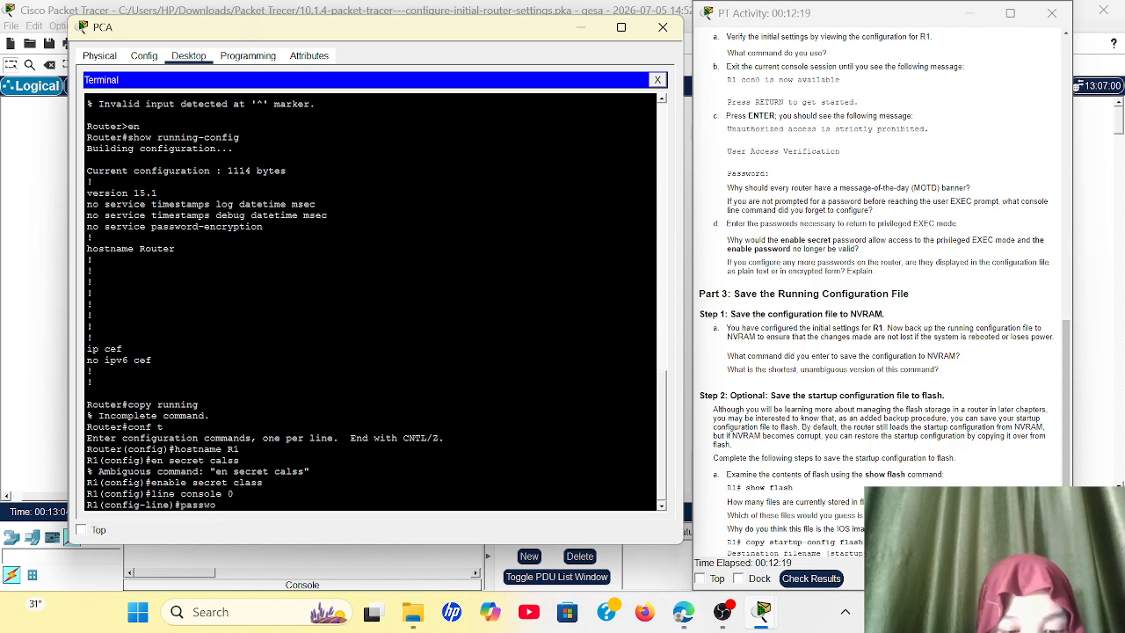
pyautogui.write('rd')
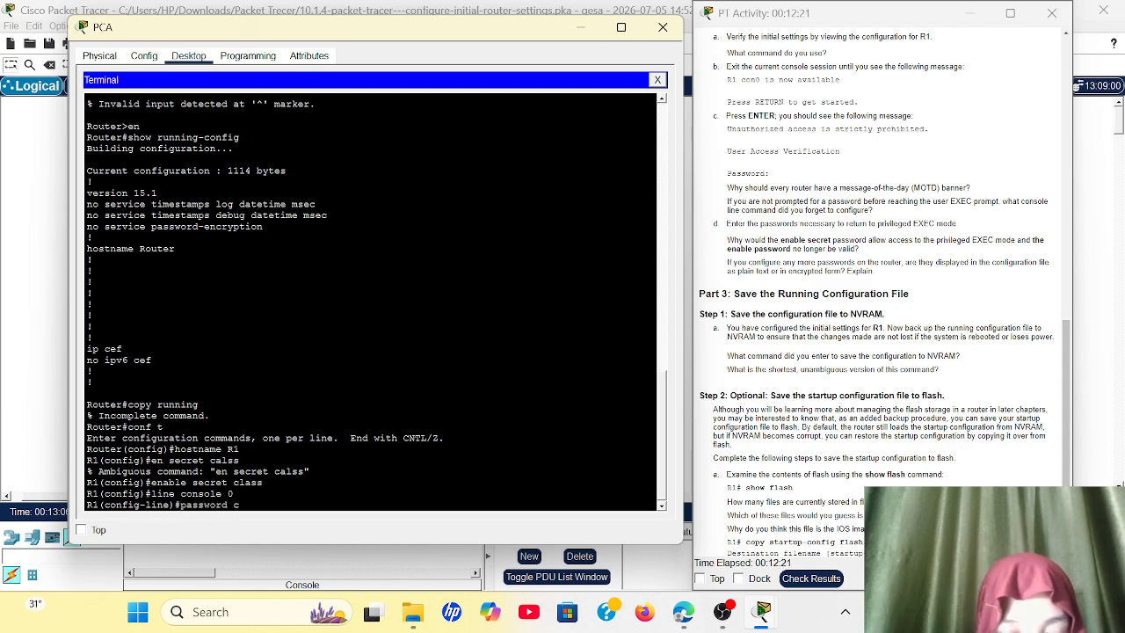
pyautogui.write(' cisco')
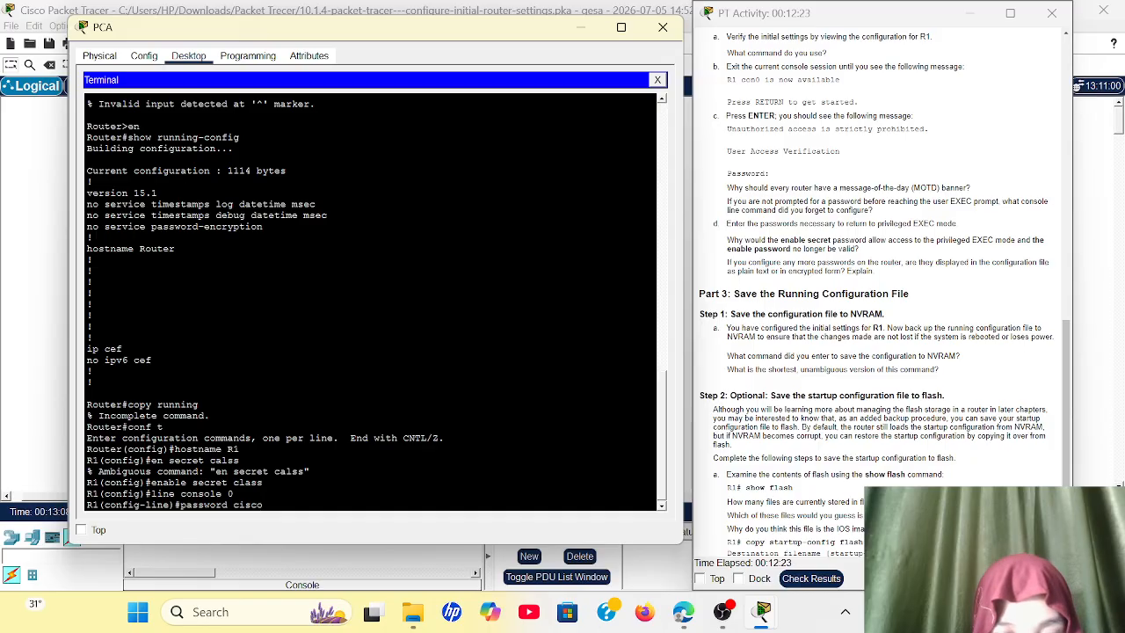
pyautogui.press('Return')
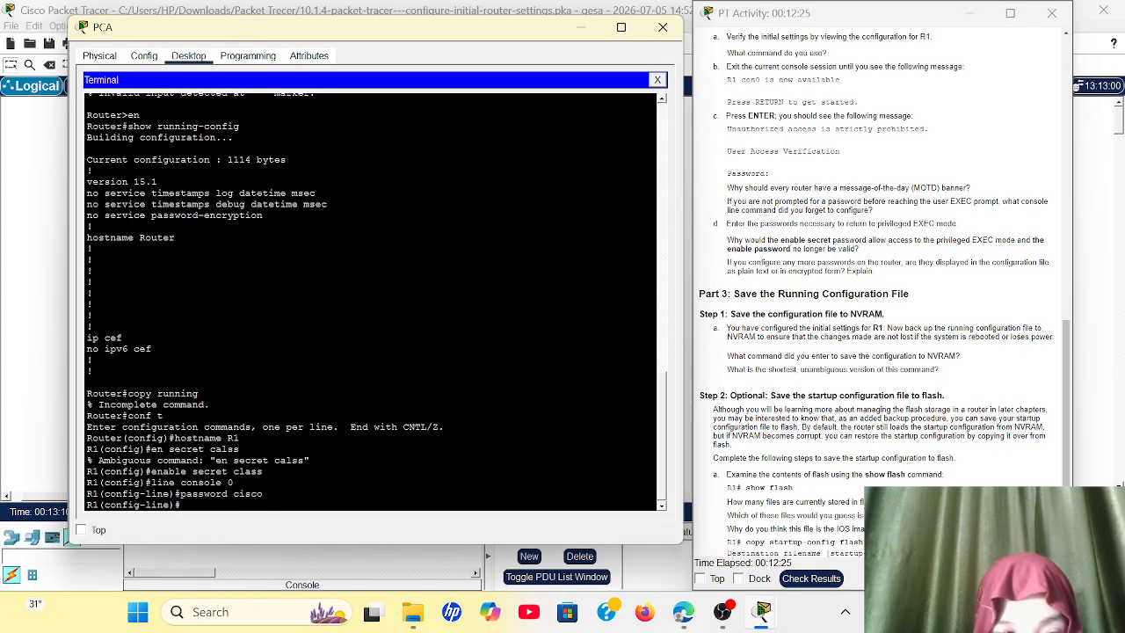
# Step: Enable password checking on the console line with login, and exit to global configuration mode
pyautogui.write('login')
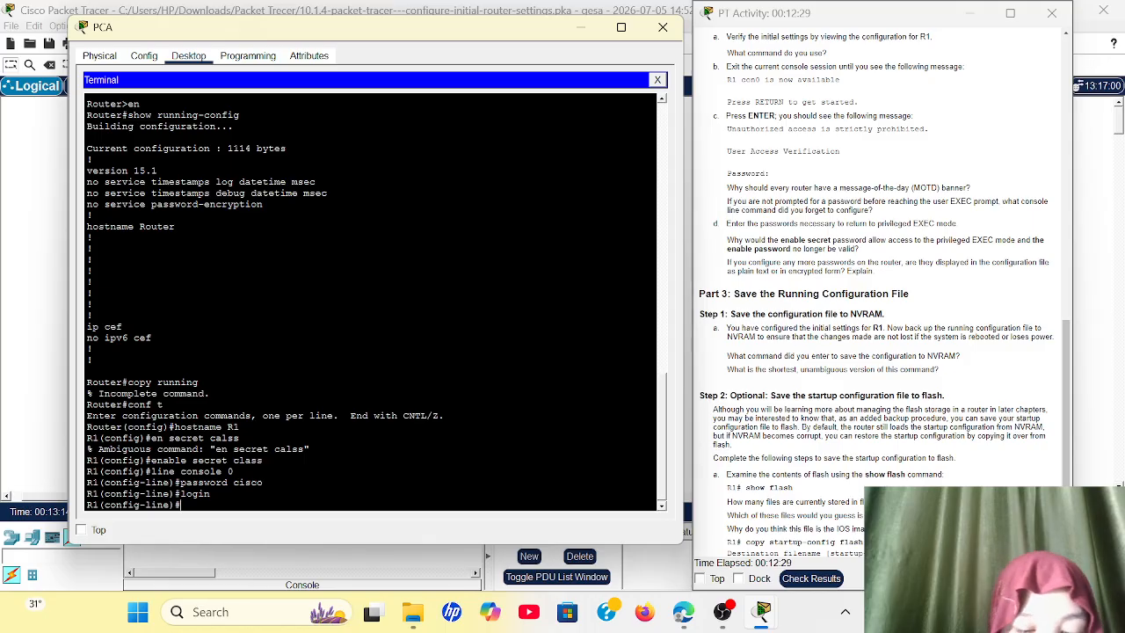
pyautogui.write('exit')
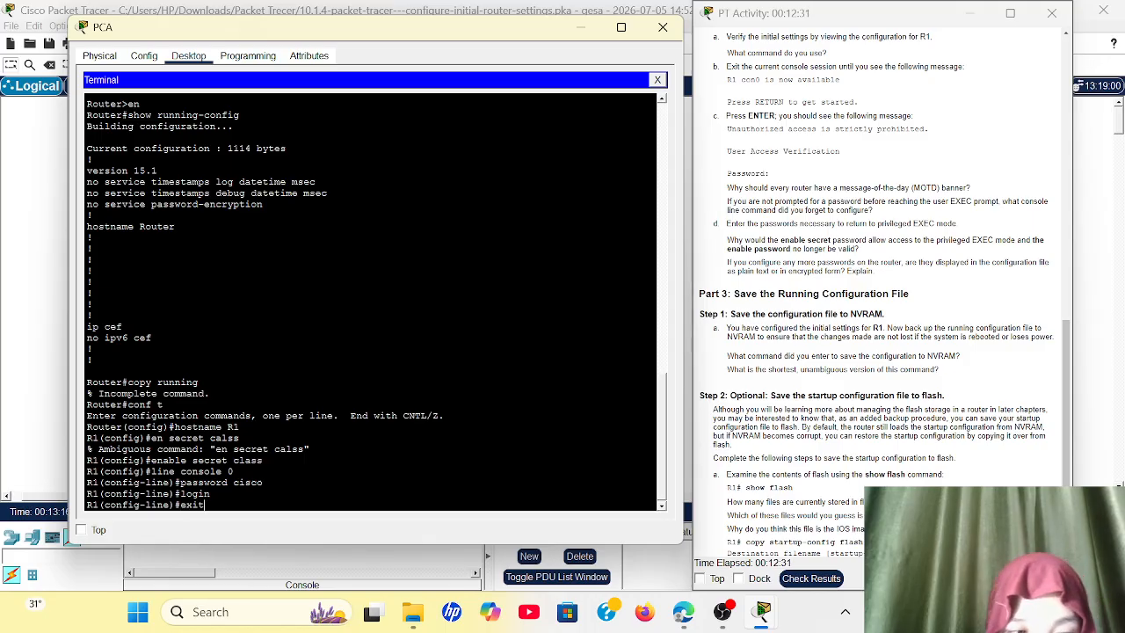
pyautogui.press('Return')
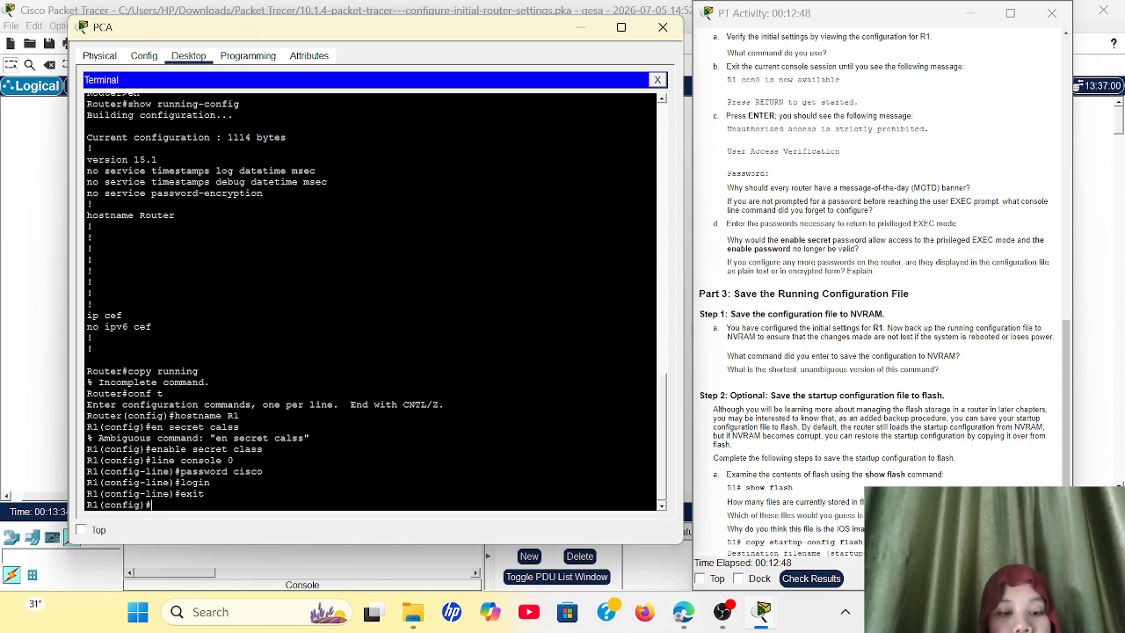
# Step: Encrypt all plain-text passwords on R1 with the service password-encryption command
pyautogui.write('serv')
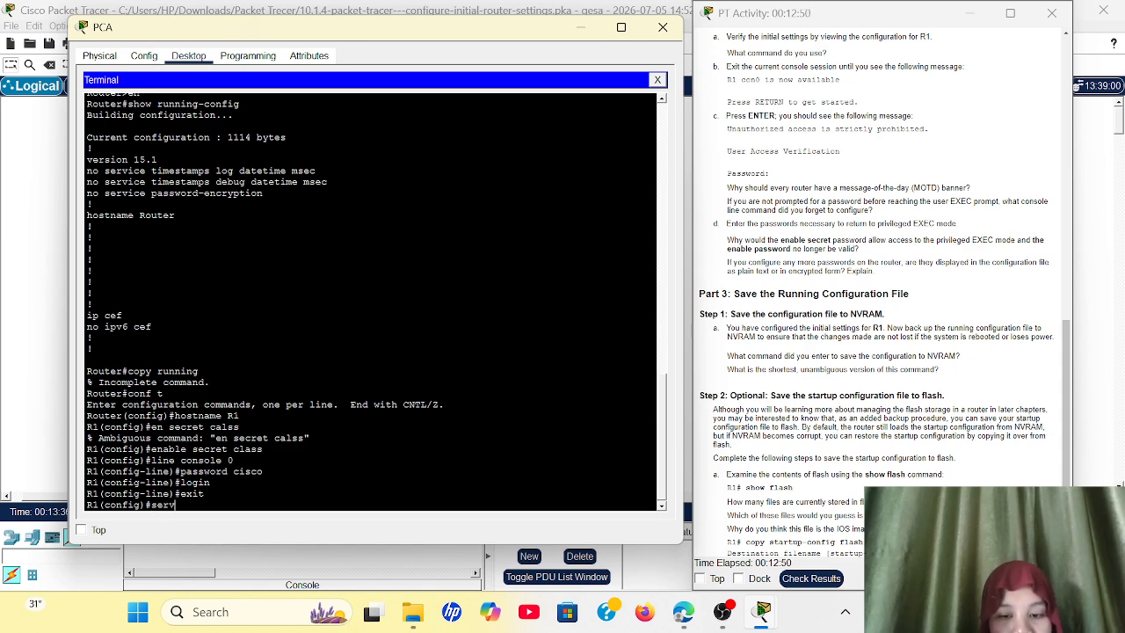
pyautogui.write('ice')
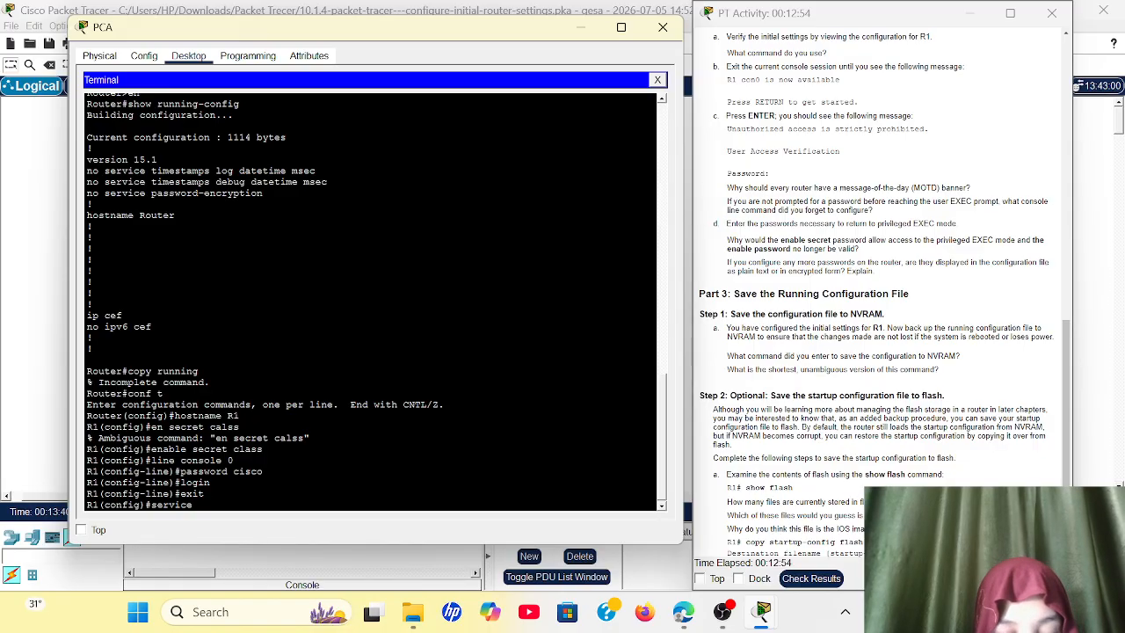
pyautogui.write(' password ')
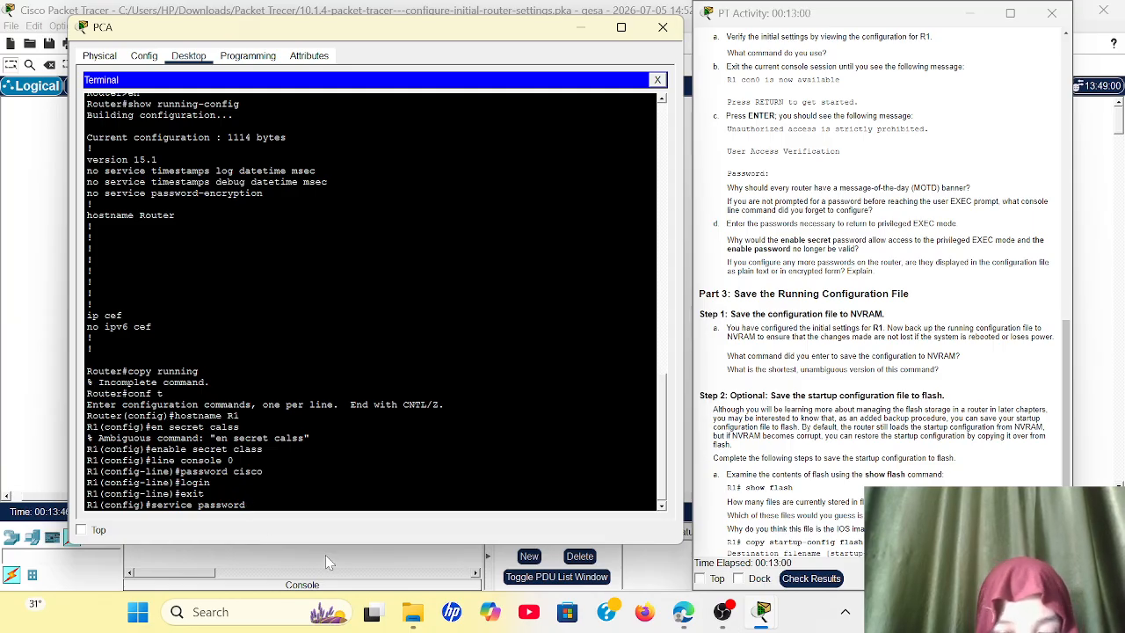
pyautogui.write('-')
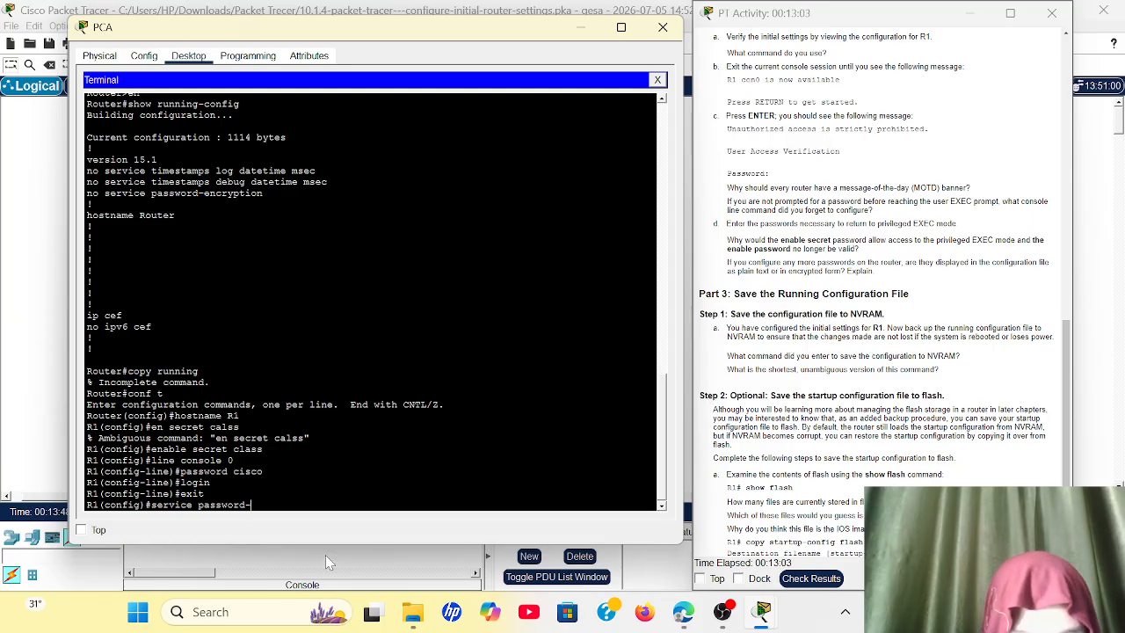
pyautogui.write('encry')
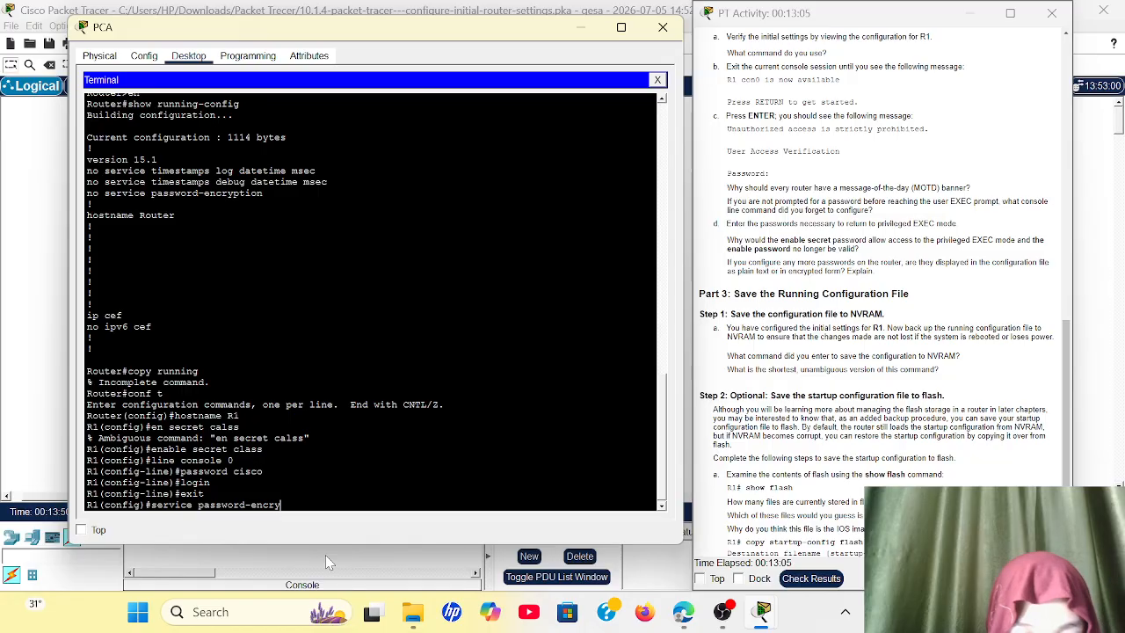
pyautogui.write('ption')
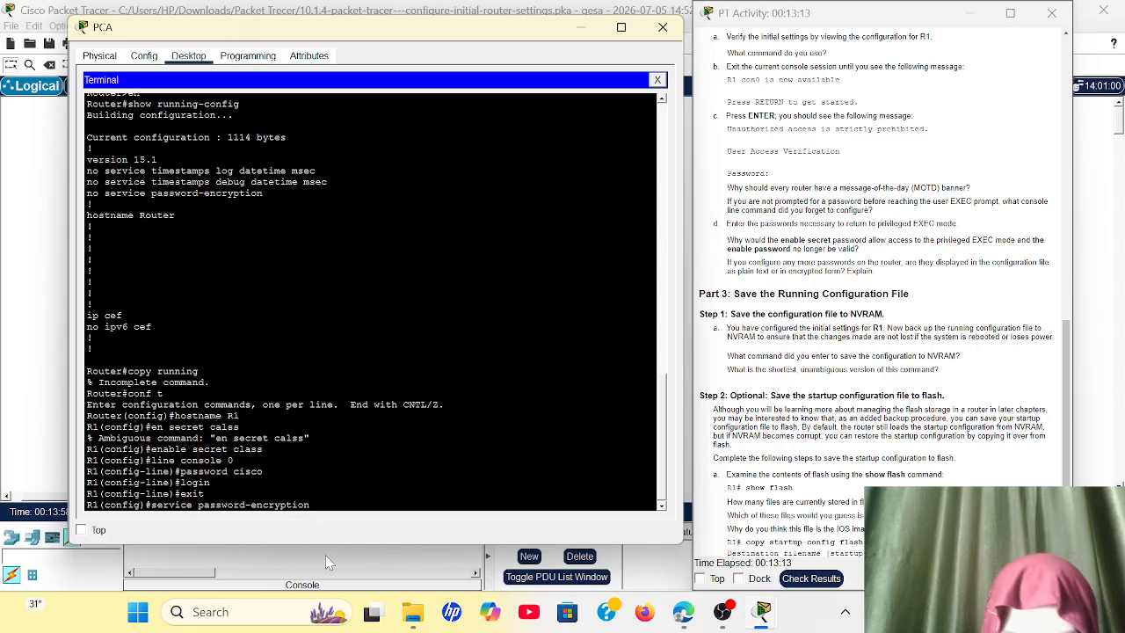
pyautogui.press('Return')
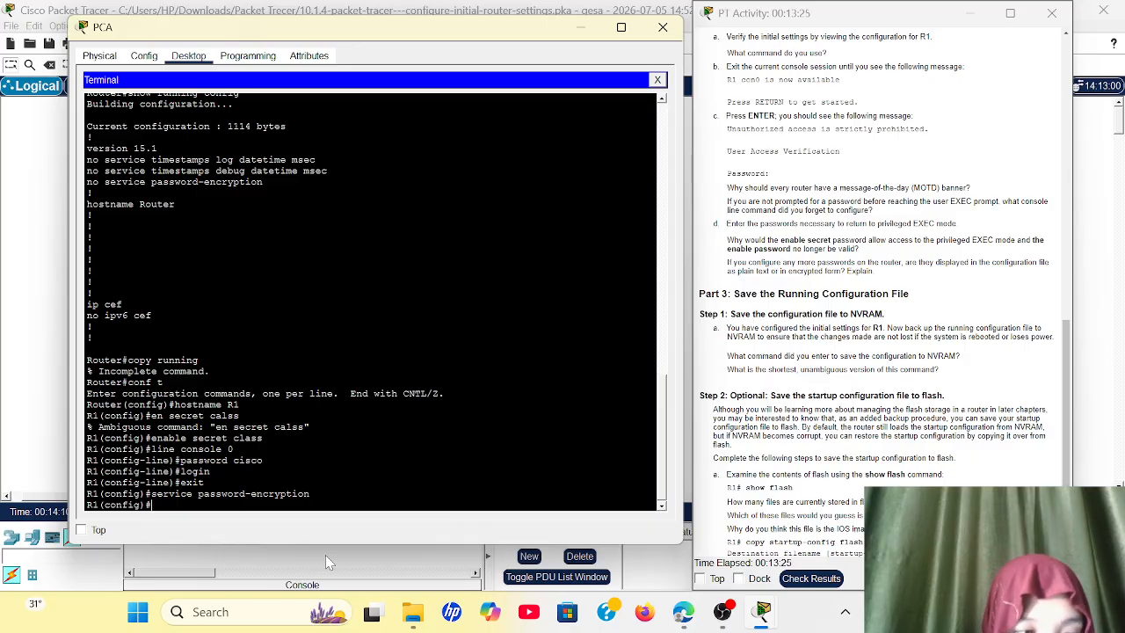
# Step: Try to set R1's message-of-the-day banner to "PERINGATAN: Akses Tidak Sah", using $ as the delimiter
pyautogui.write('banner')
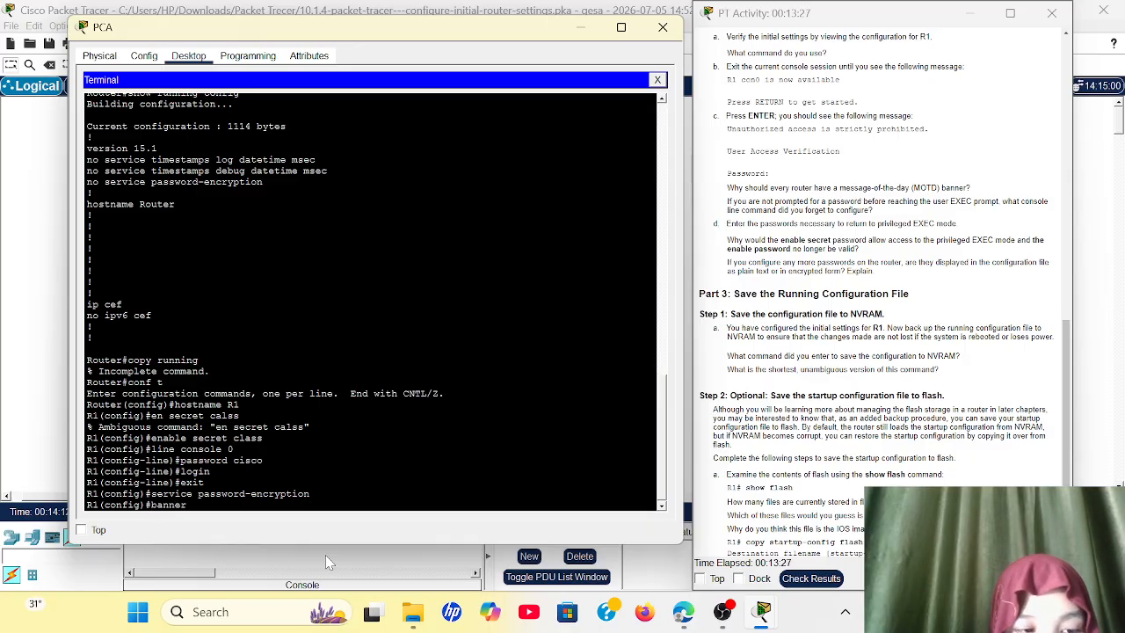
pyautogui.write(' motd')
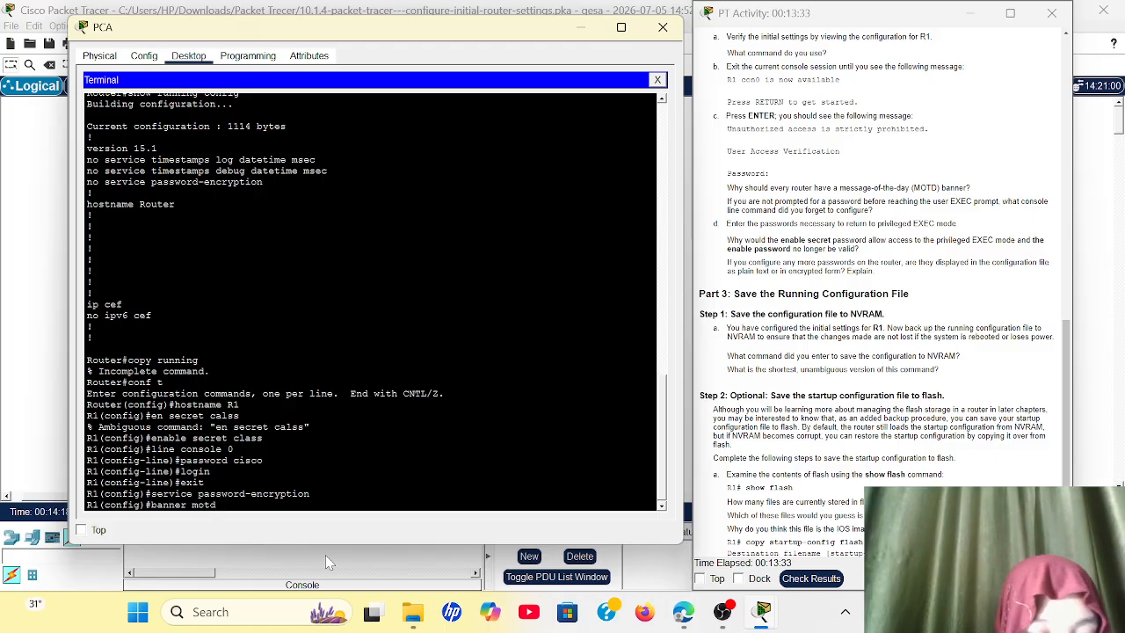
pyautogui.write(' $')
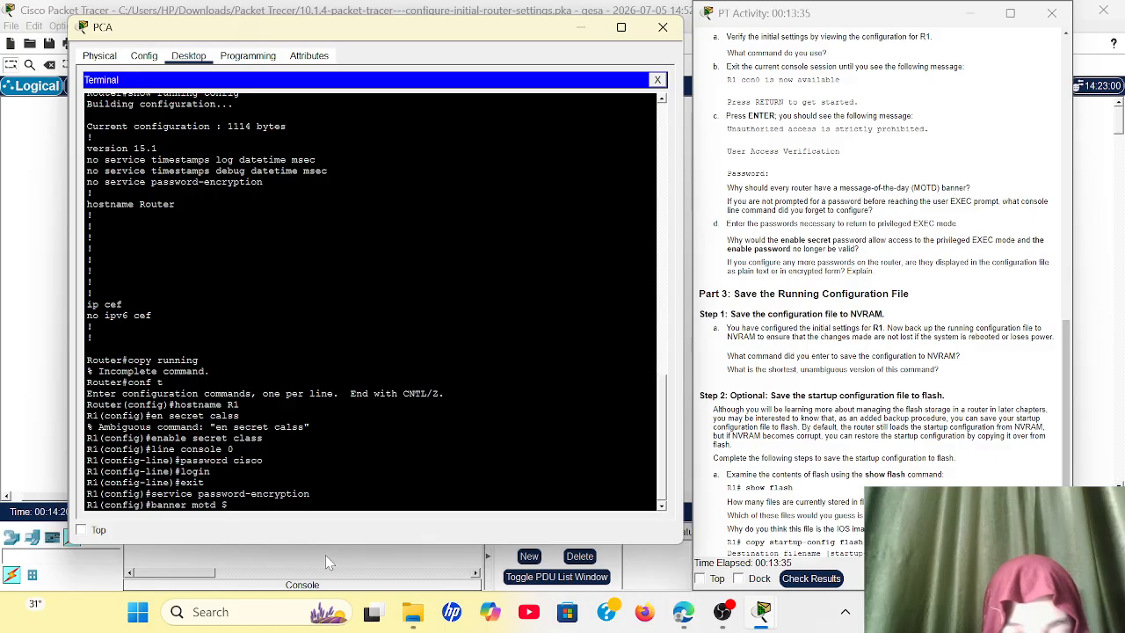
pyautogui.write('PERIN')
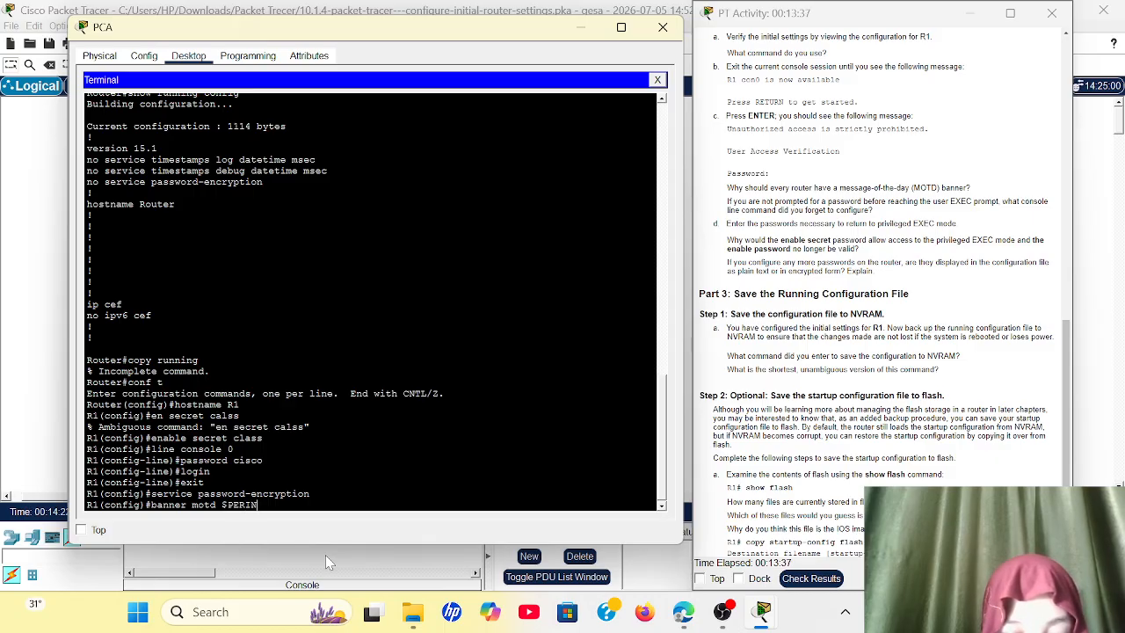
pyautogui.write('GATAN')
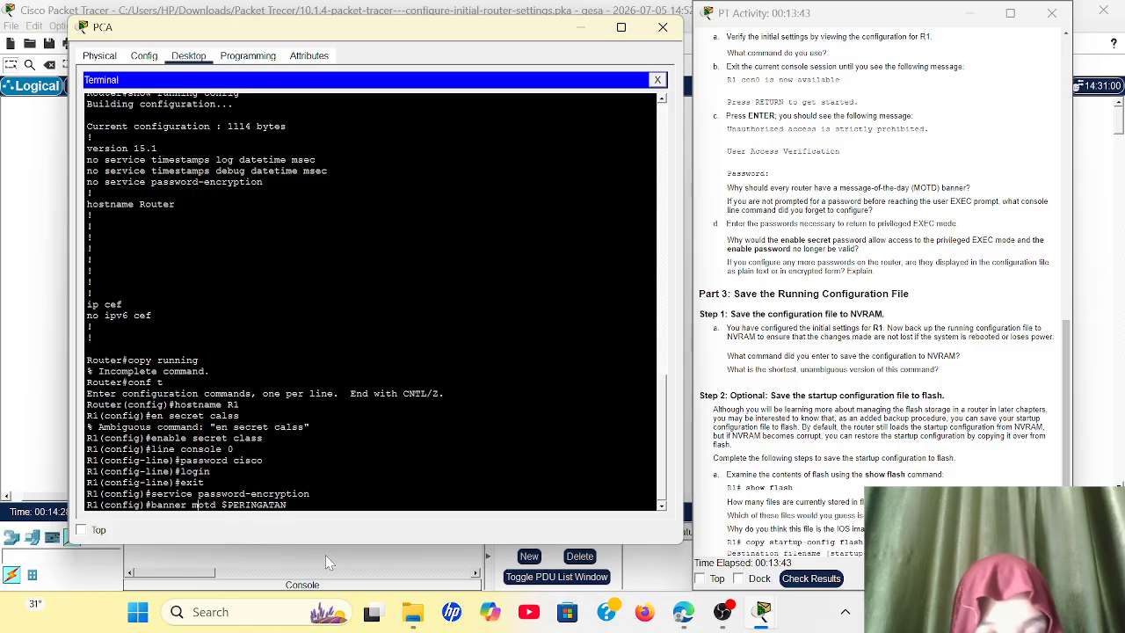
pyautogui.press('Right')
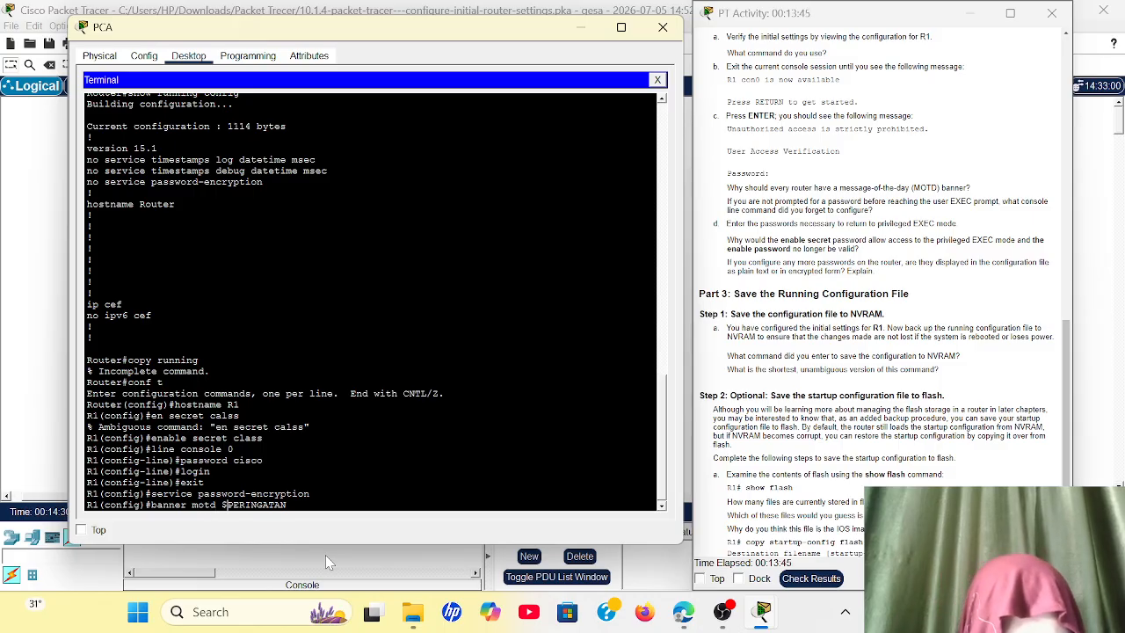
pyautogui.press('End')
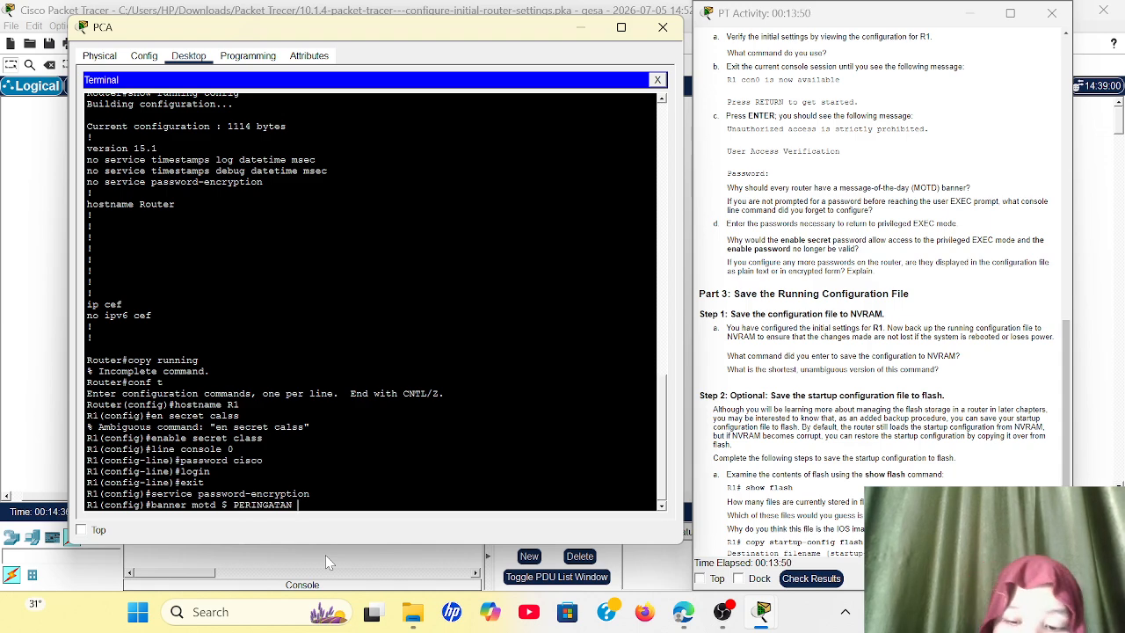
pyautogui.write(':')
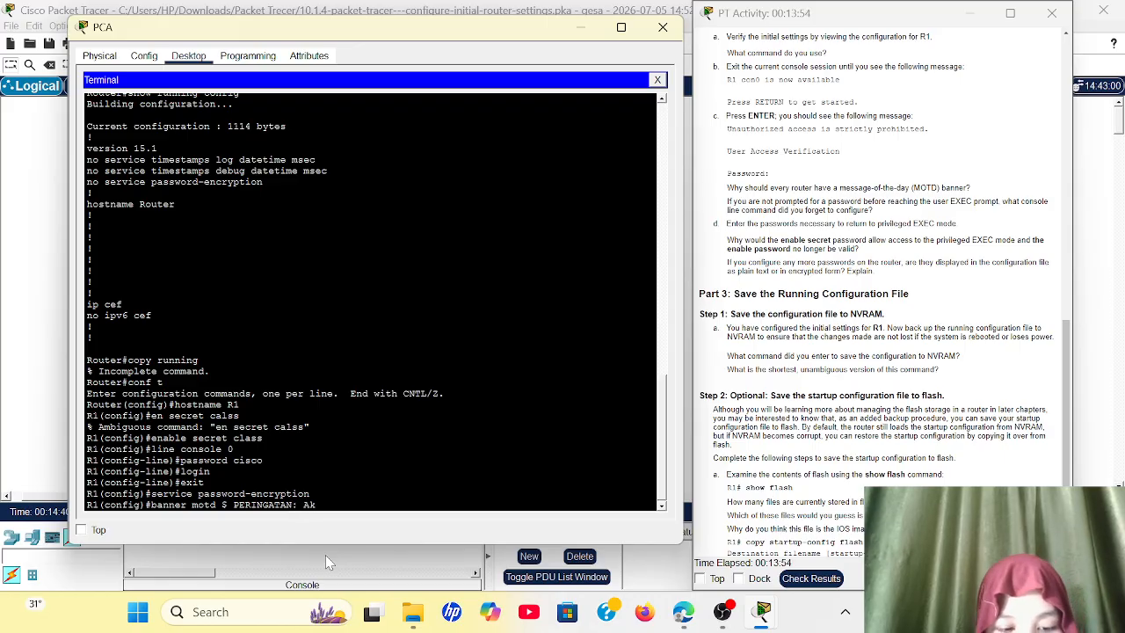
pyautogui.write(' Akses T')
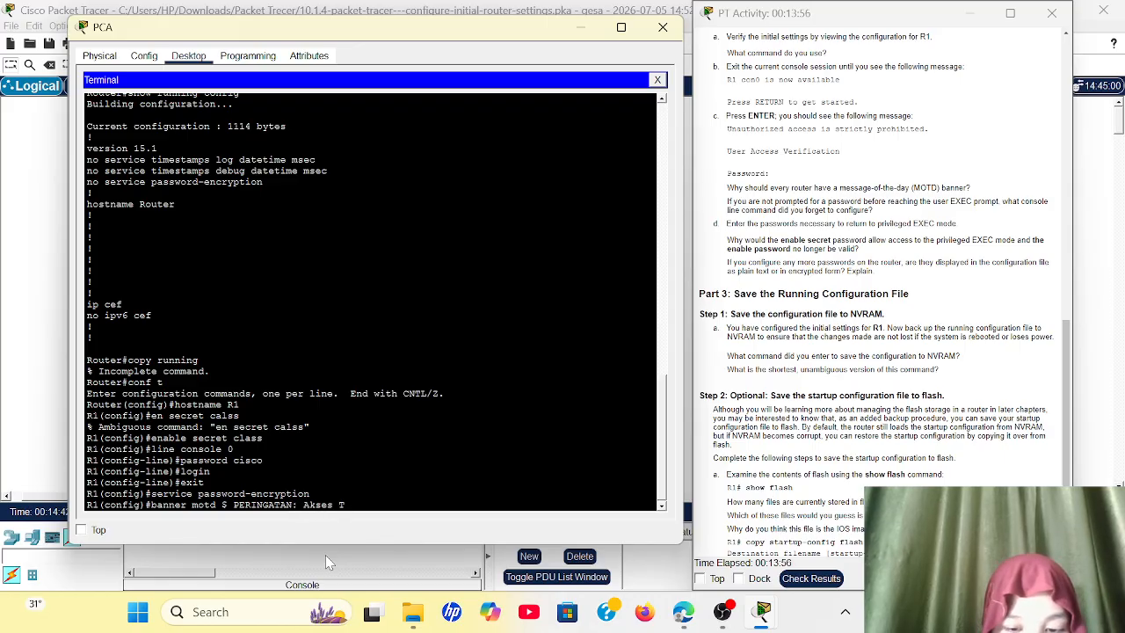
pyautogui.write('idak Sah')
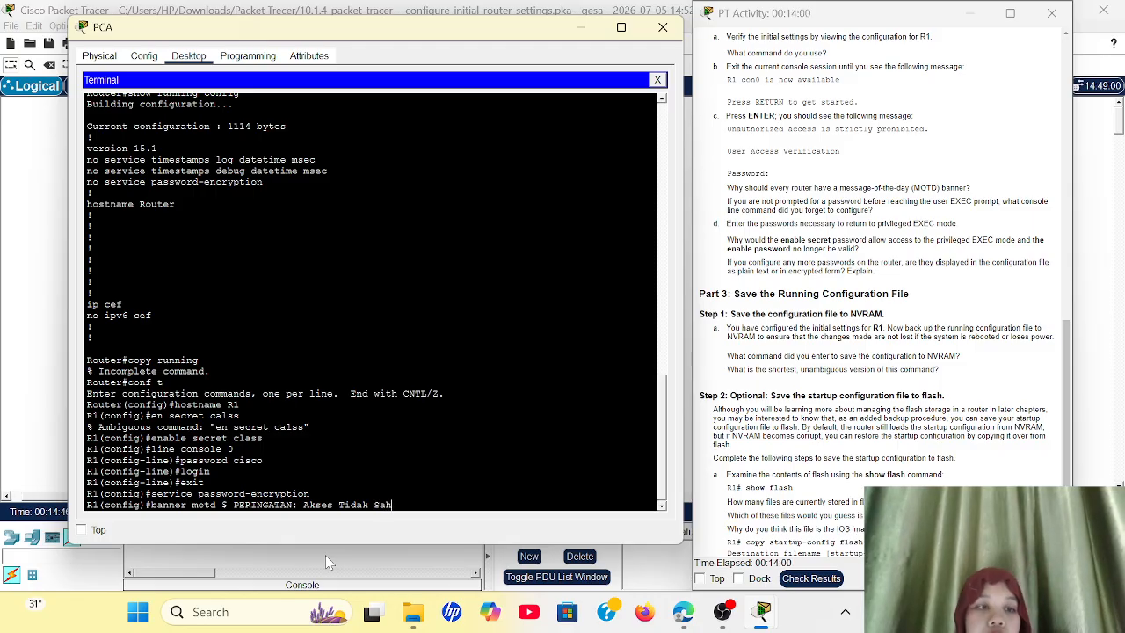
pyautogui.press('Return')
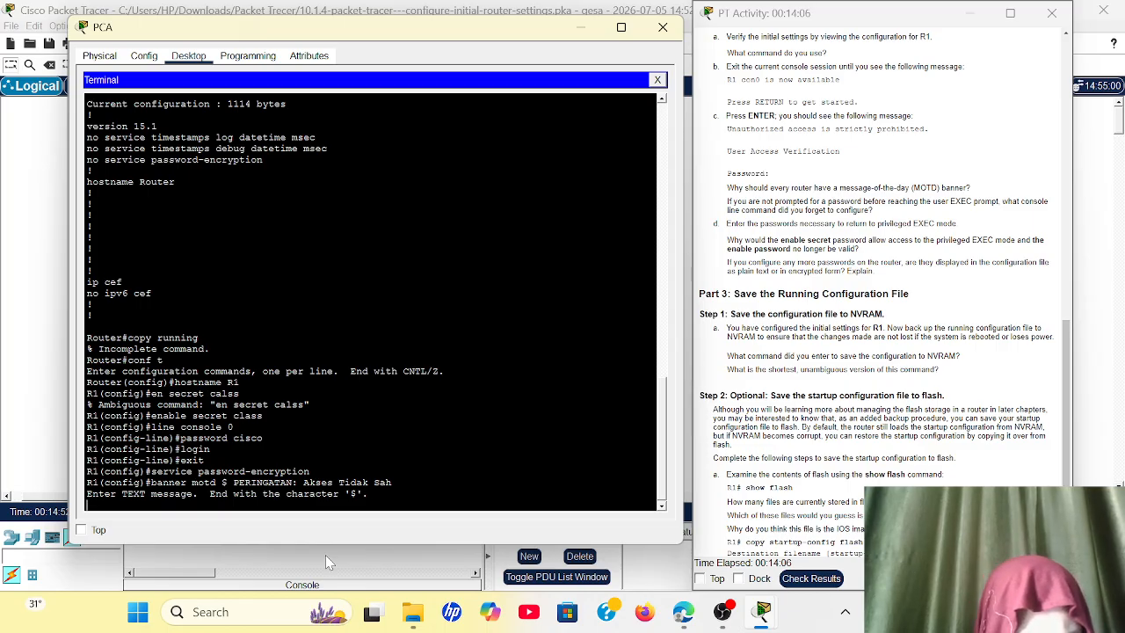
pyautogui.press('Return')
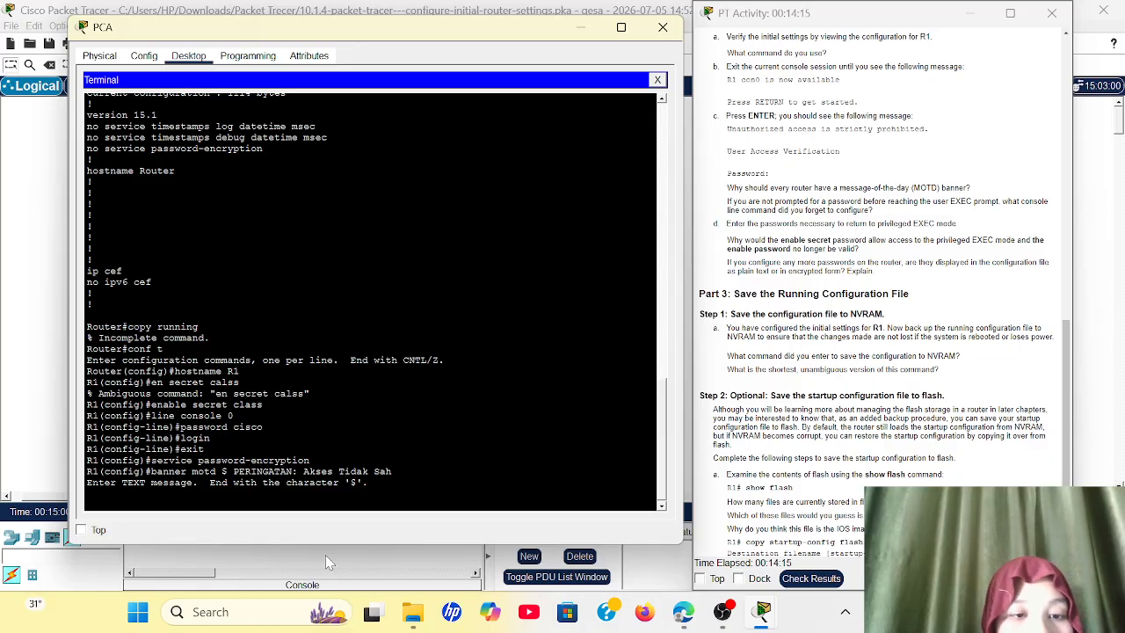
# Step: Abort the unfinished banner text entry and return to R1's global configuration prompt
pyautogui.write('exitr')
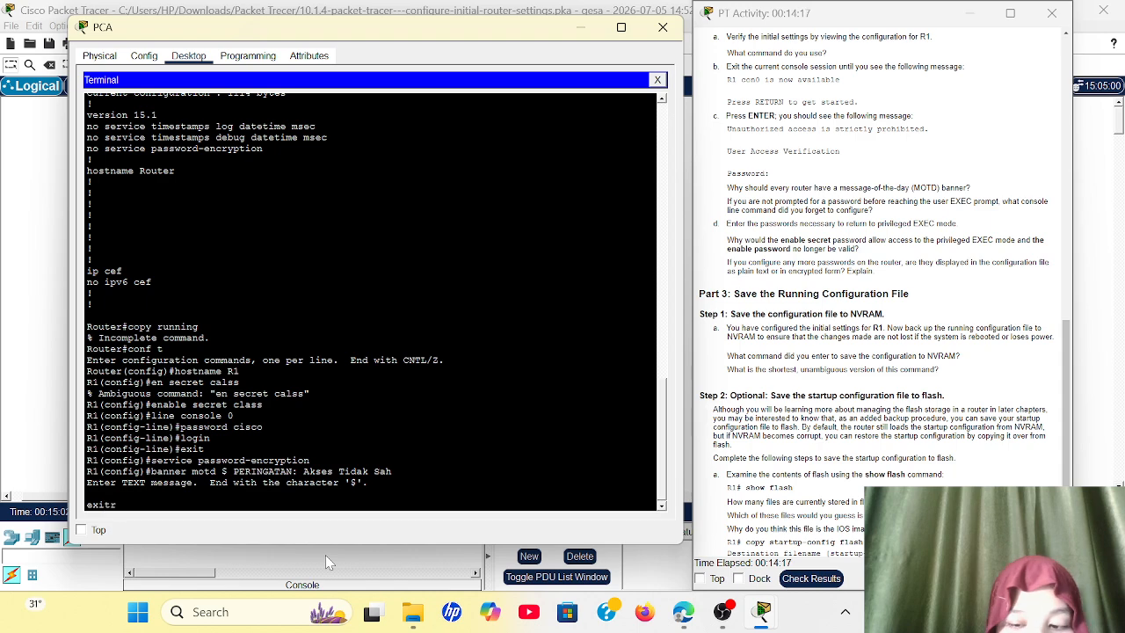
pyautogui.press('Return')
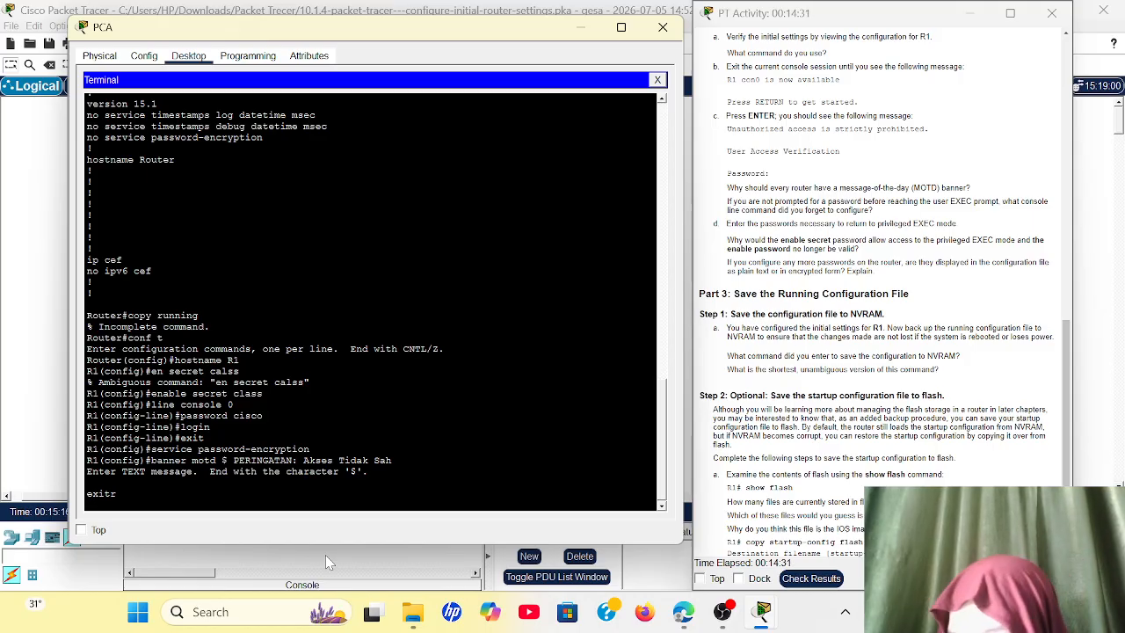
pyautogui.write('c')
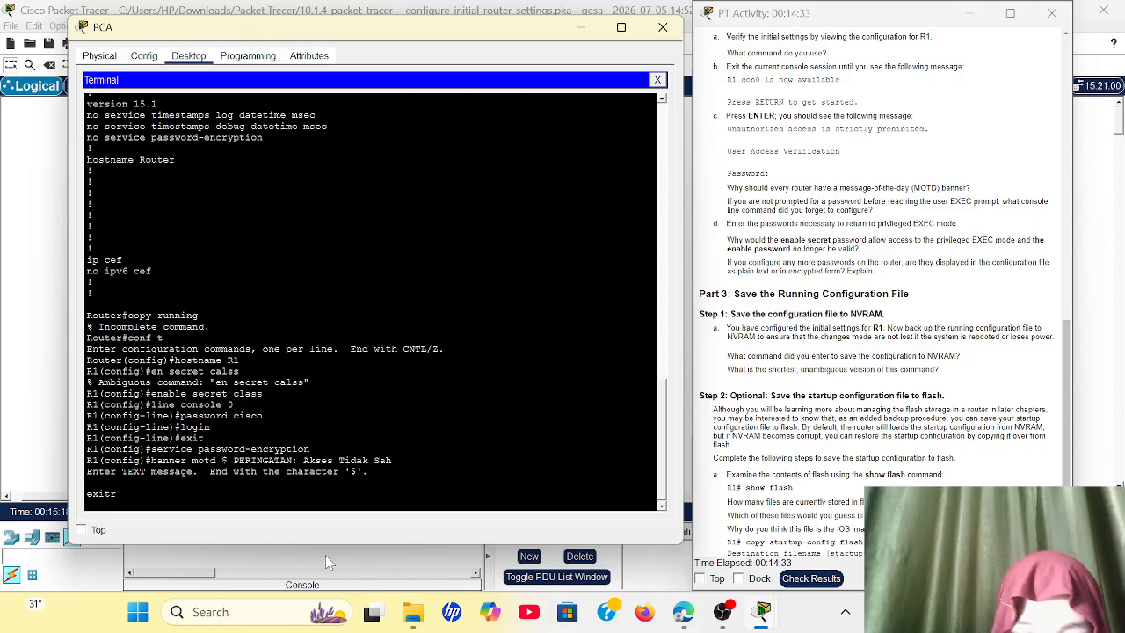
pyautogui.press('Return')
pyautogui.press('Return')
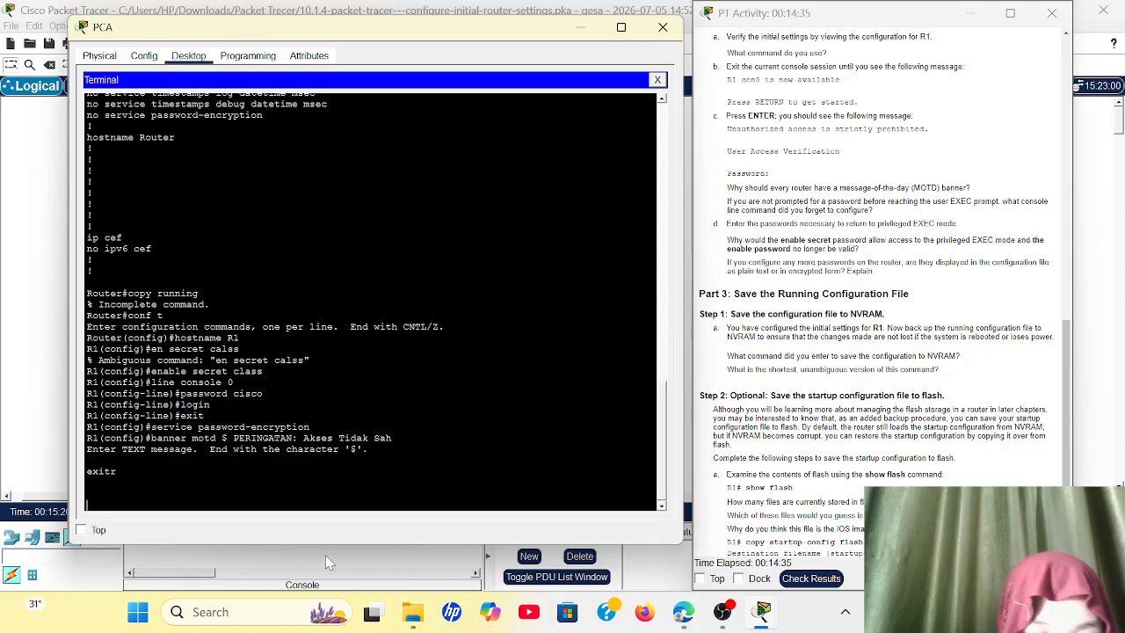
pyautogui.hotkey('ctrl', 'c')
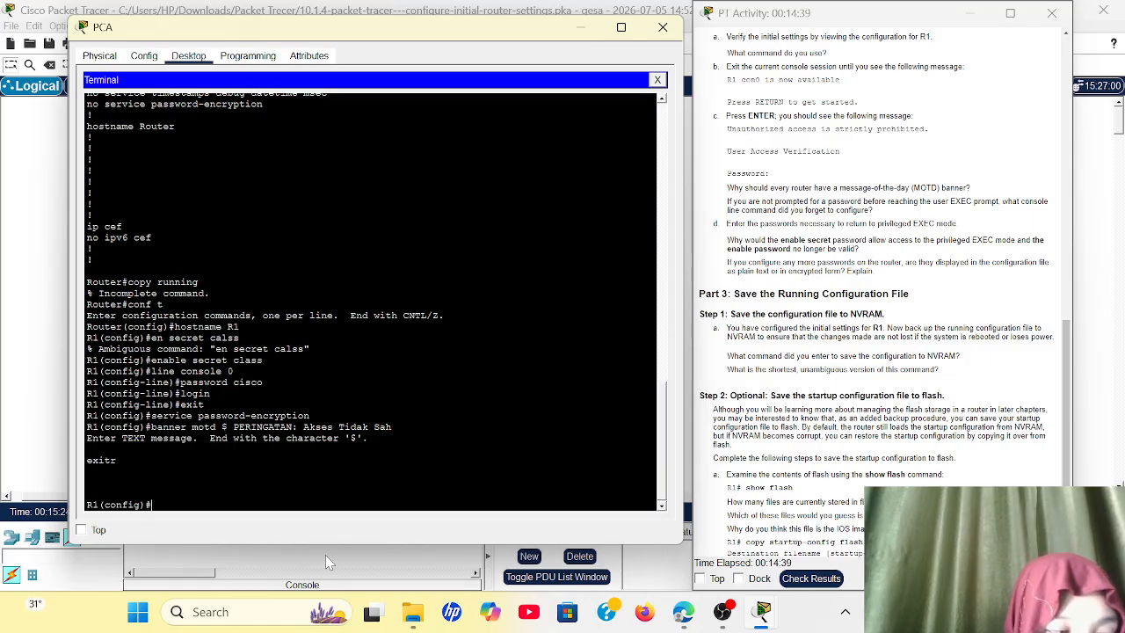
# Step: Exit R1's global configuration mode to the privileged EXEC prompt
pyautogui.write('exit')
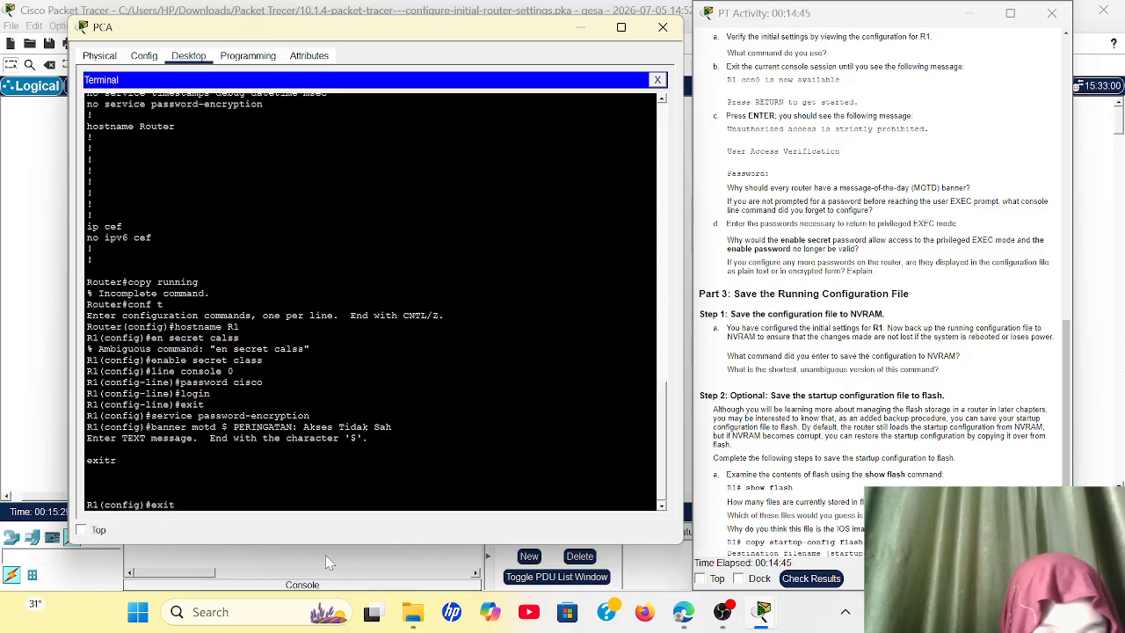
pyautogui.press('Return')
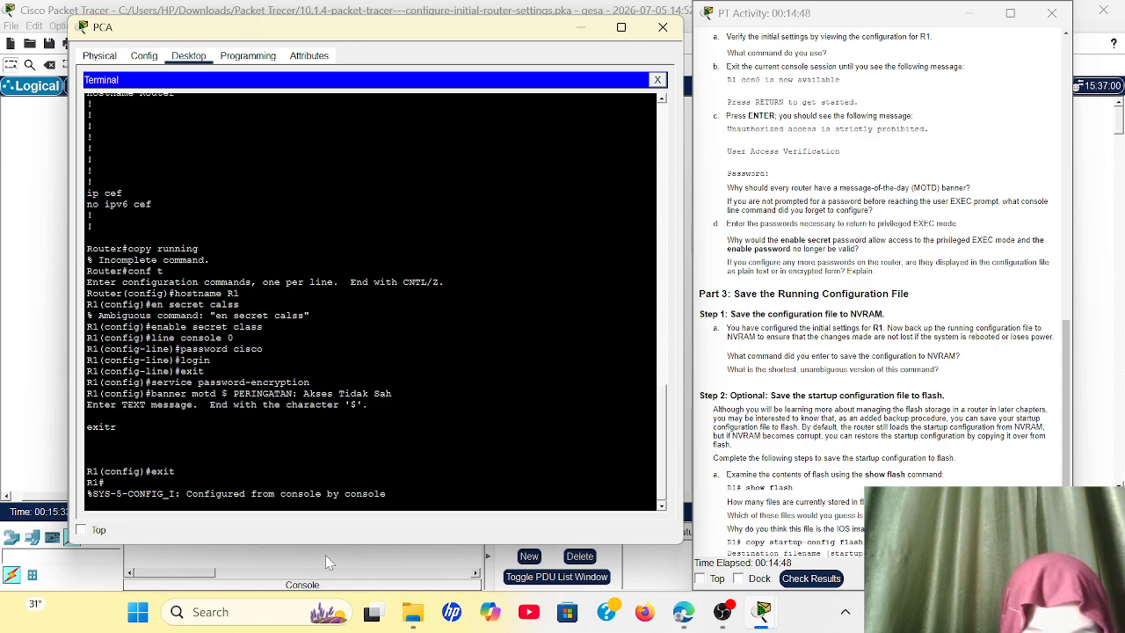
pyautogui.press('Return')
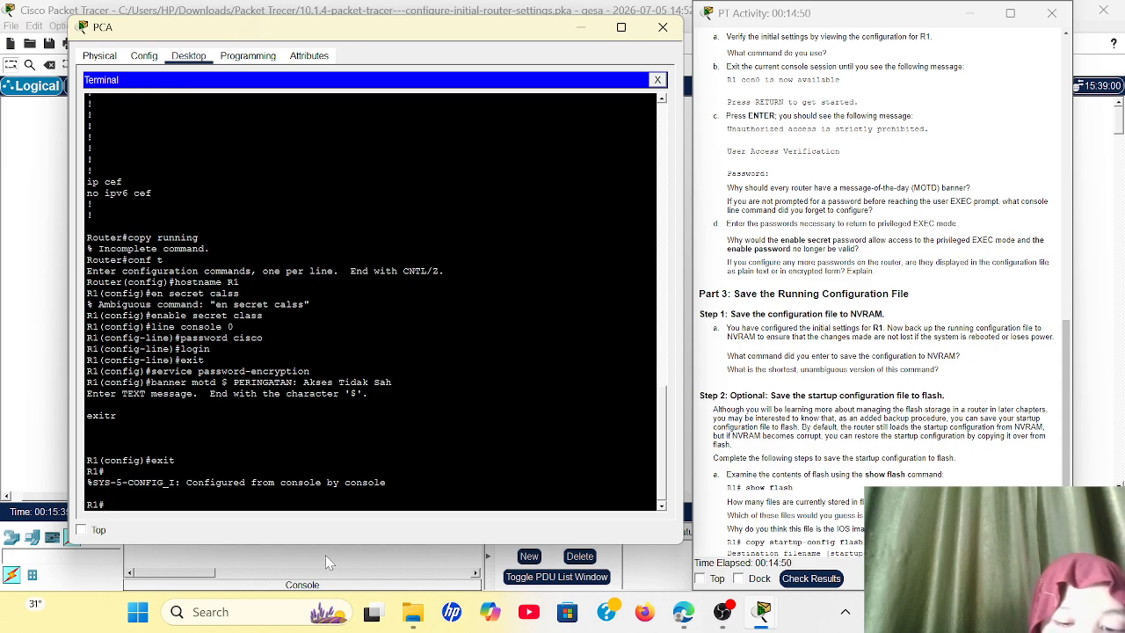
# Step: Save R1's configuration to NVRAM with copy running-config startup-config, accepting the default destination filename
pyautogui.write('copy ')
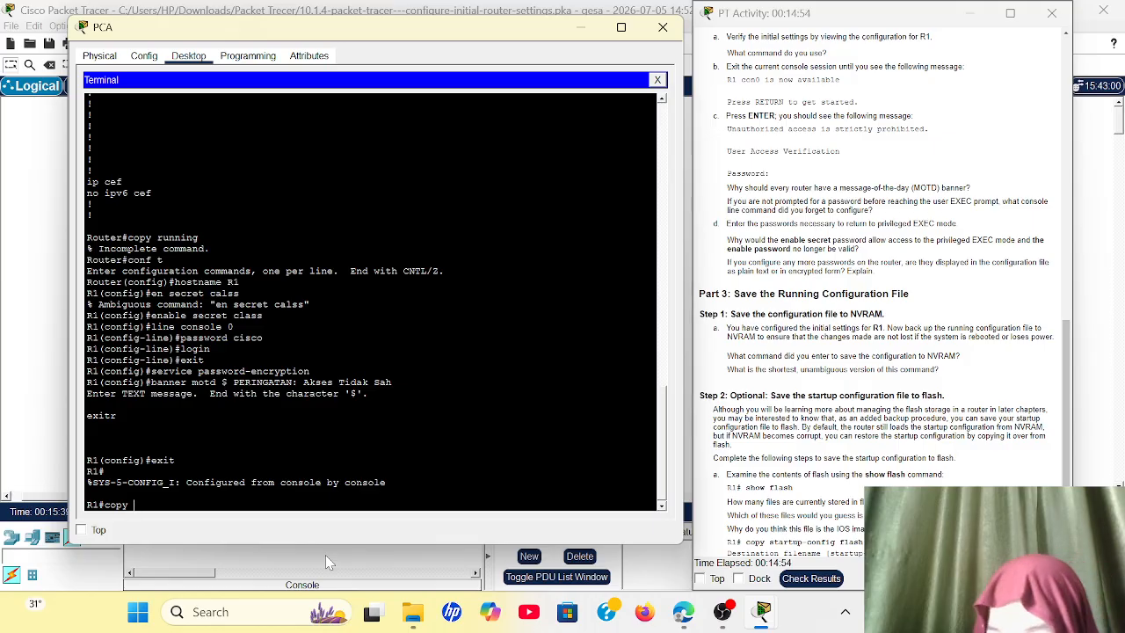
pyautogui.write('running')
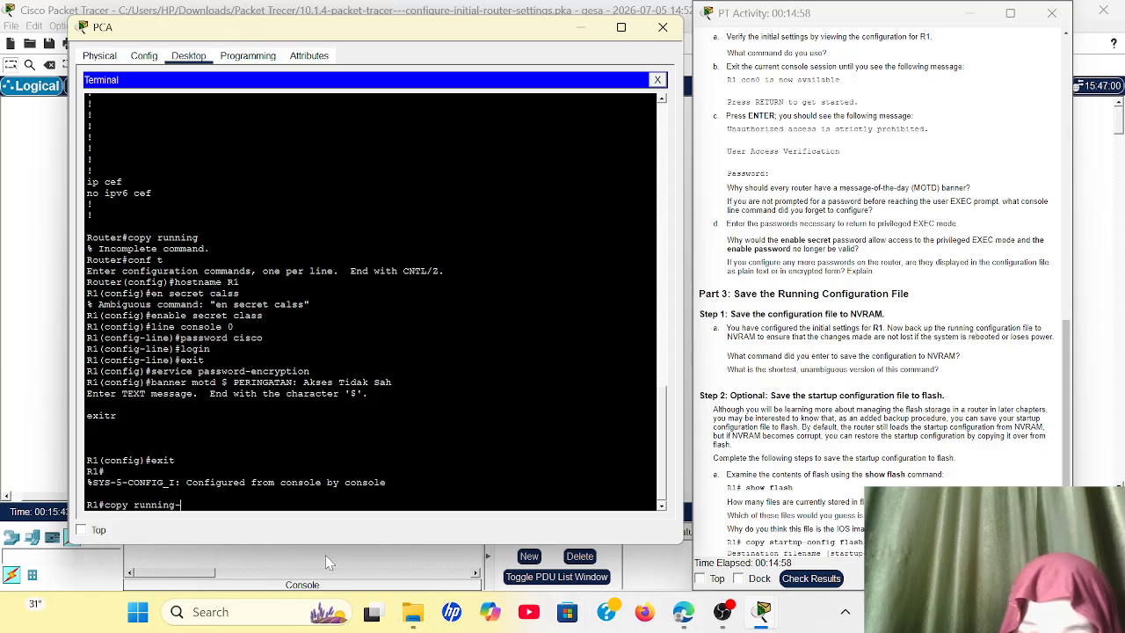
pyautogui.write('-config')
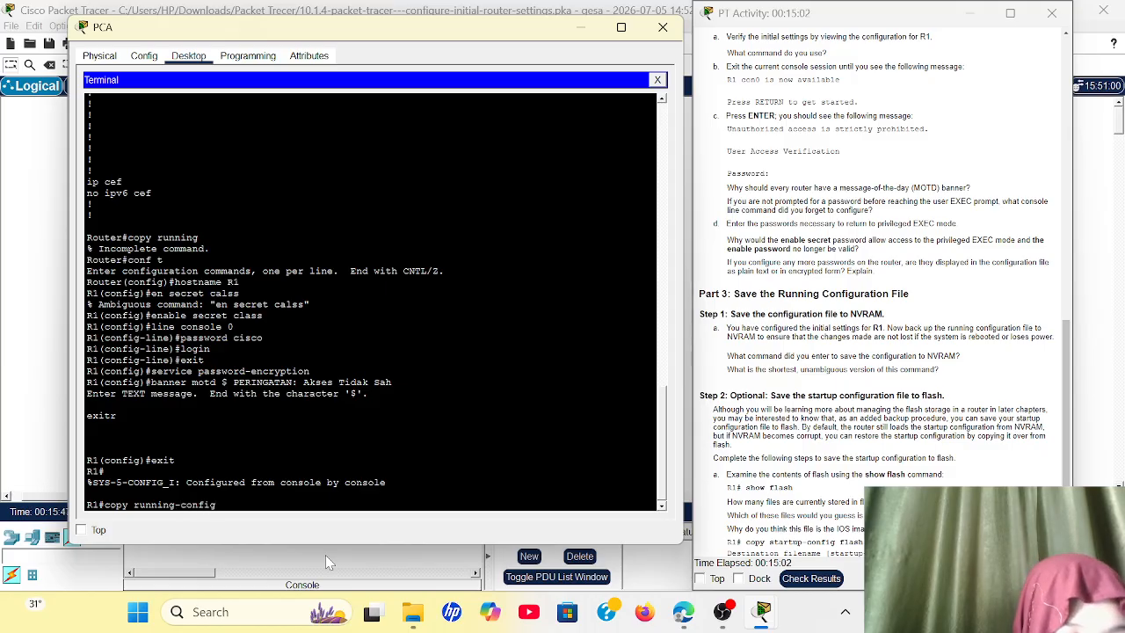
pyautogui.write(' st')
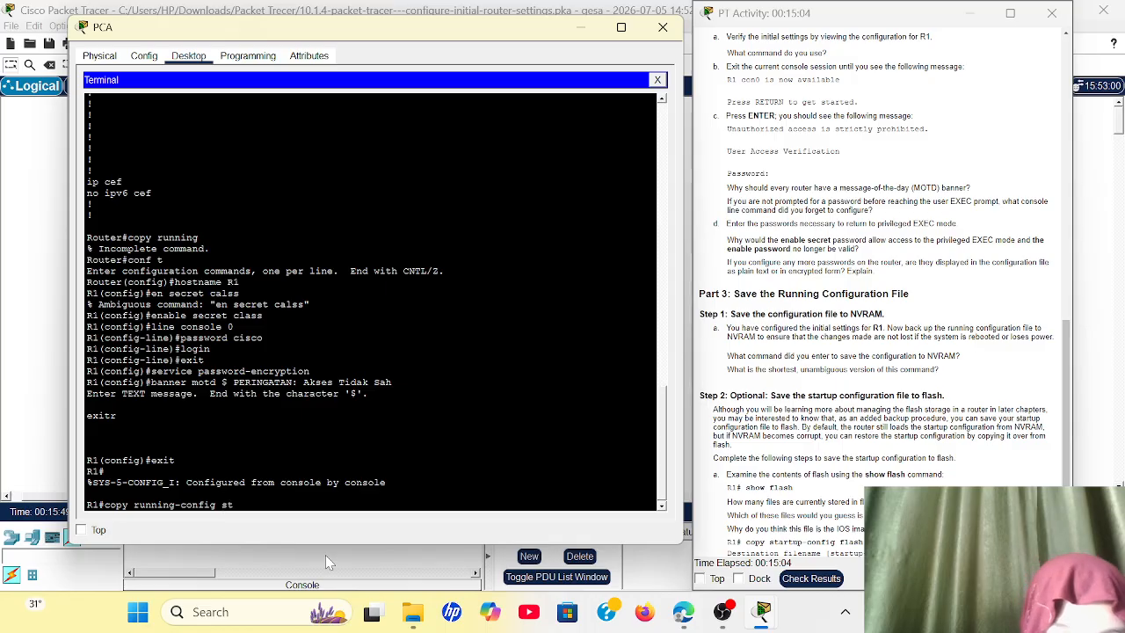
pyautogui.write('atup')
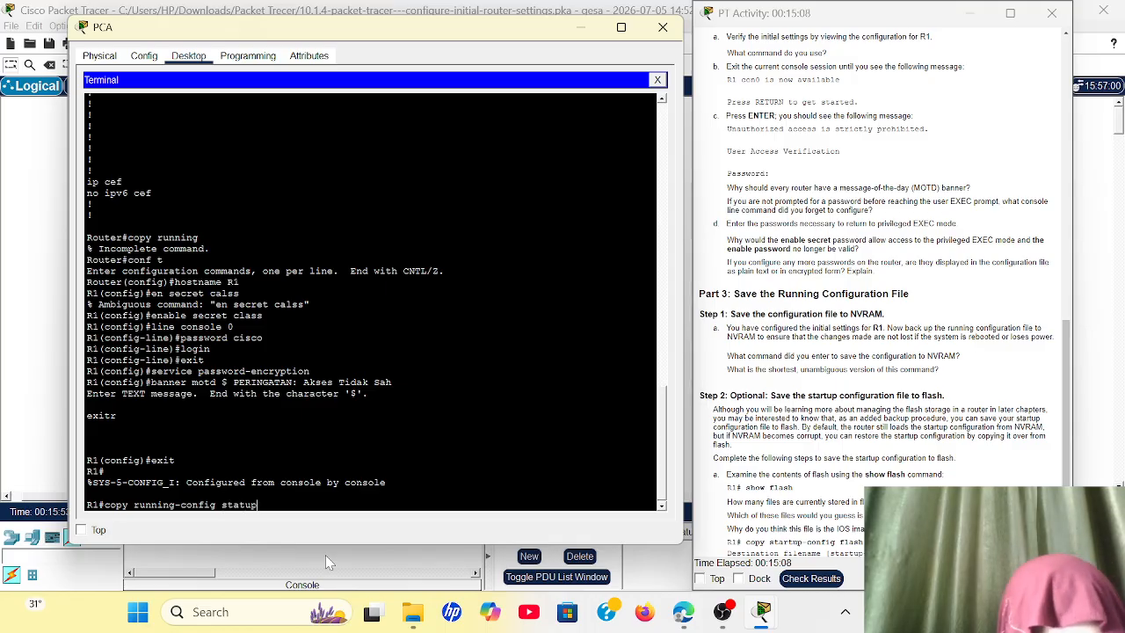
pyautogui.press('BackSpace')
pyautogui.press('BackSpace')
pyautogui.press('BackSpace')
pyautogui.write('r')
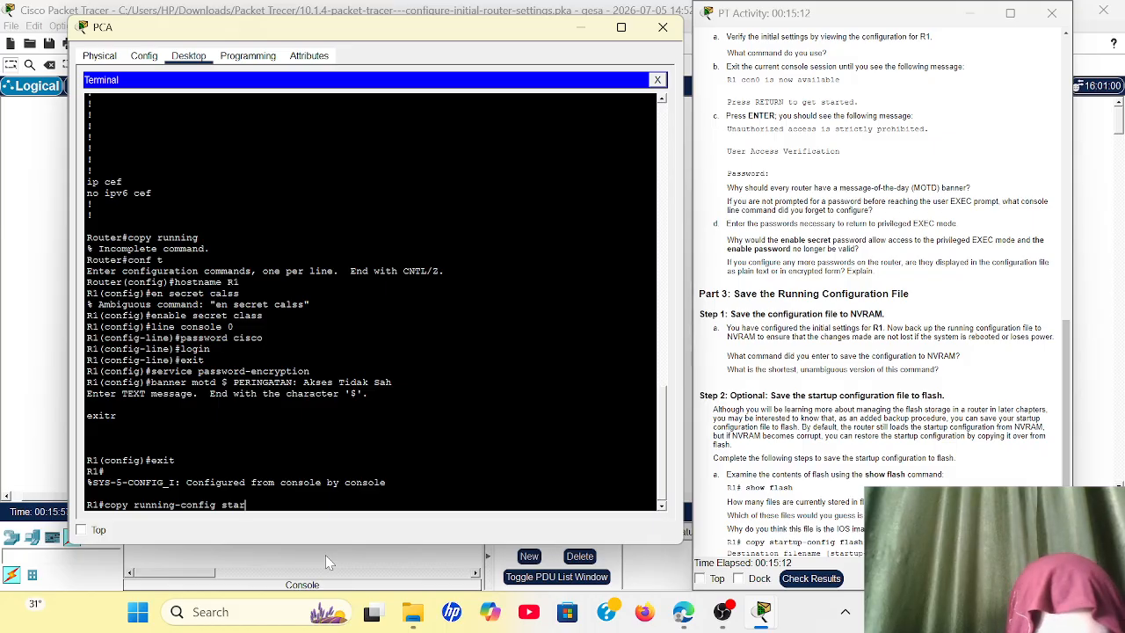
pyautogui.write('tup')
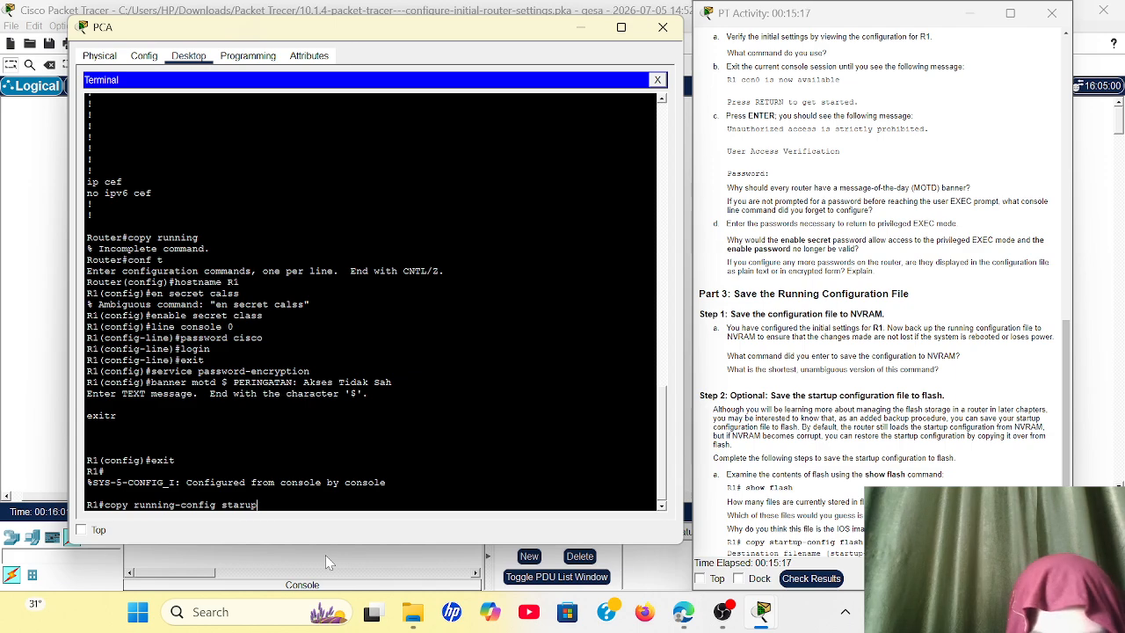
pyautogui.press('BackSpace')
pyautogui.press('BackSpace')
pyautogui.press('BackSpace')
pyautogui.press('BackSpace')
pyautogui.write('rtup')
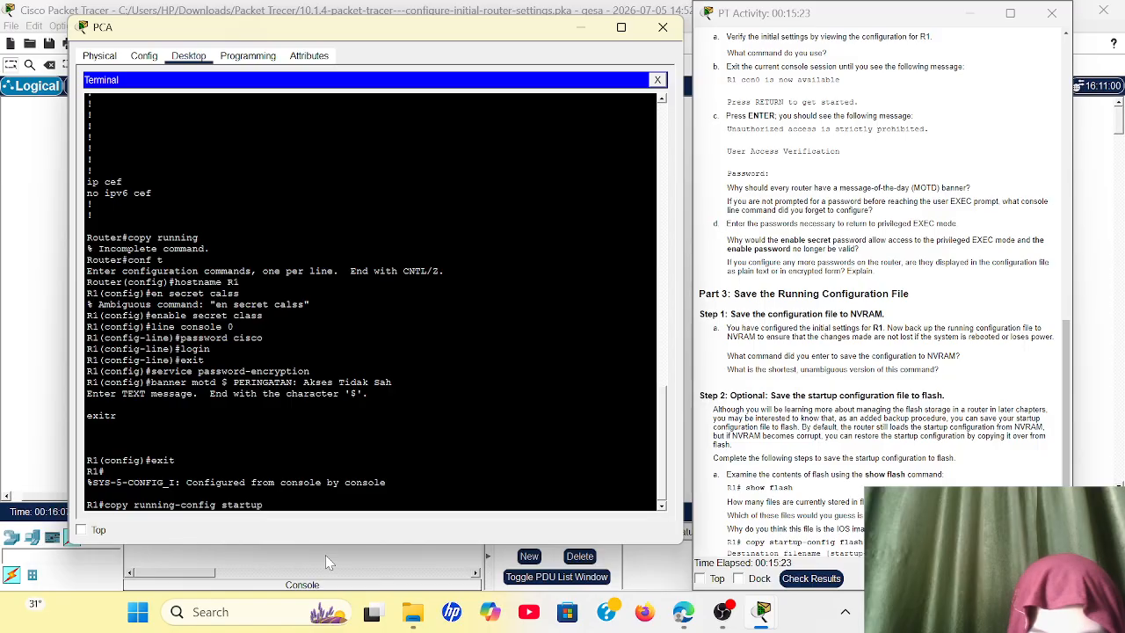
pyautogui.write('-config')
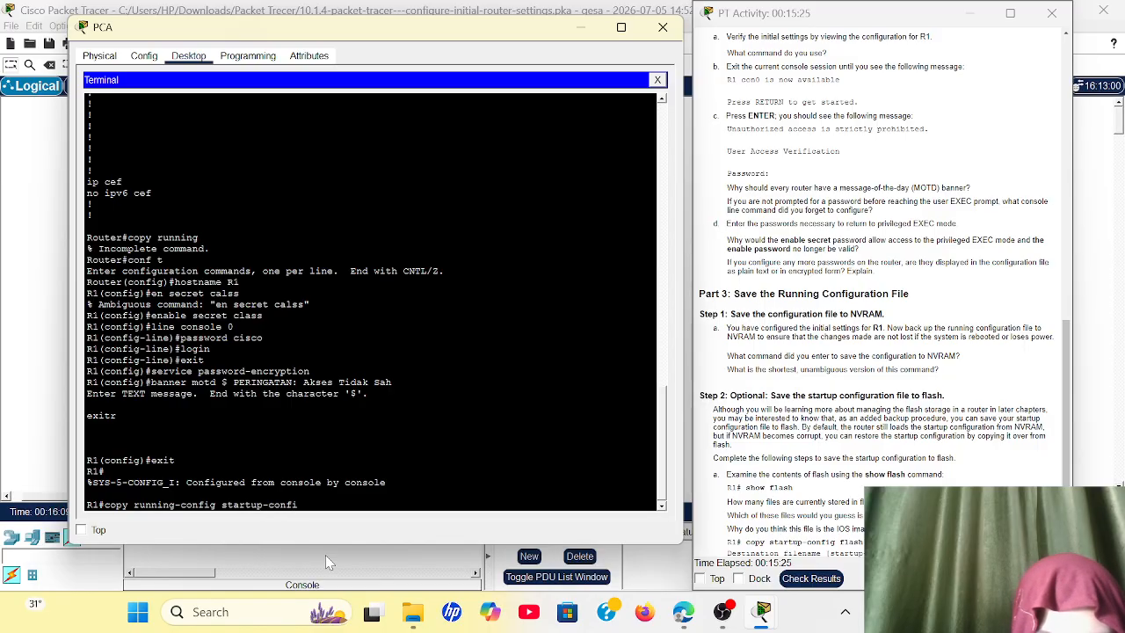
pyautogui.press('Return')
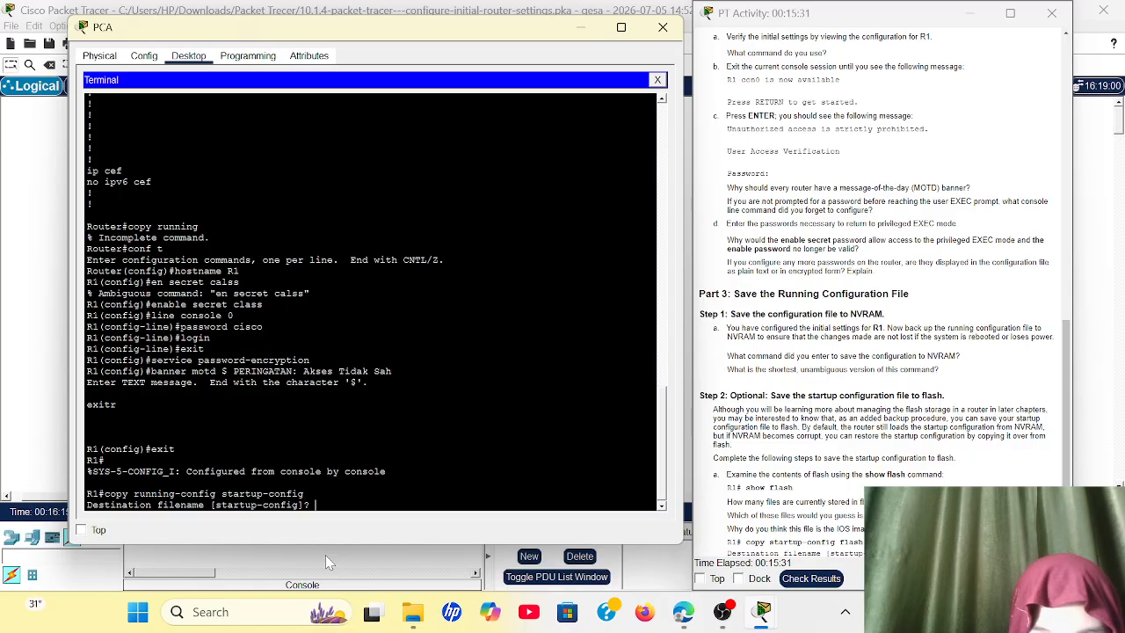
pyautogui.press('Return')
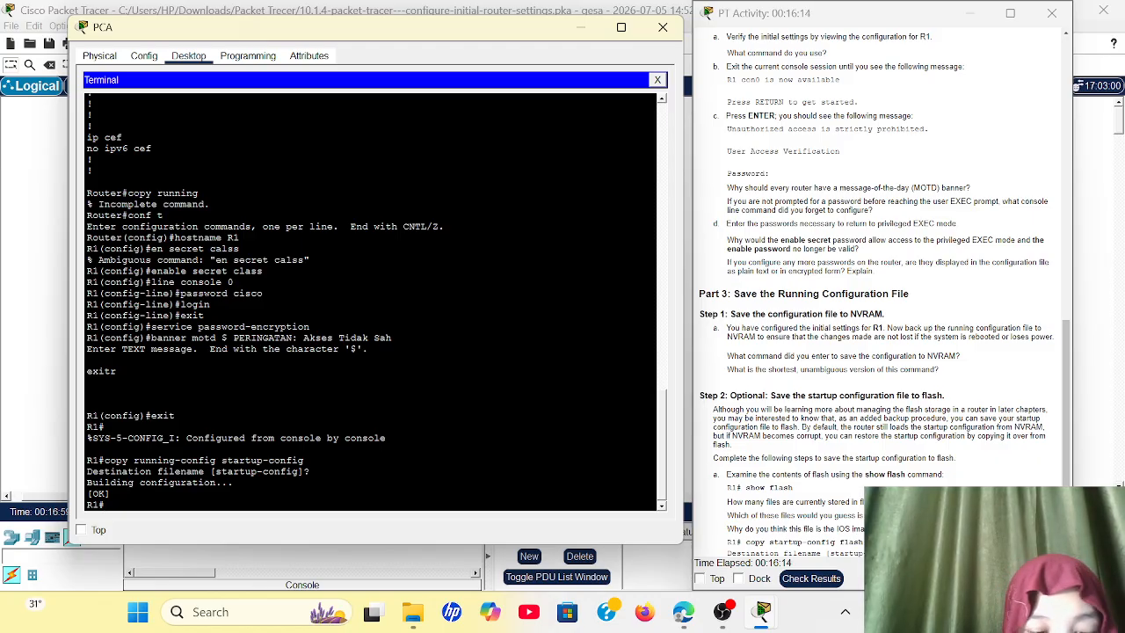
# Step: Exit the current console session on R1 and log back in with the console password
pyautogui.write('exit')
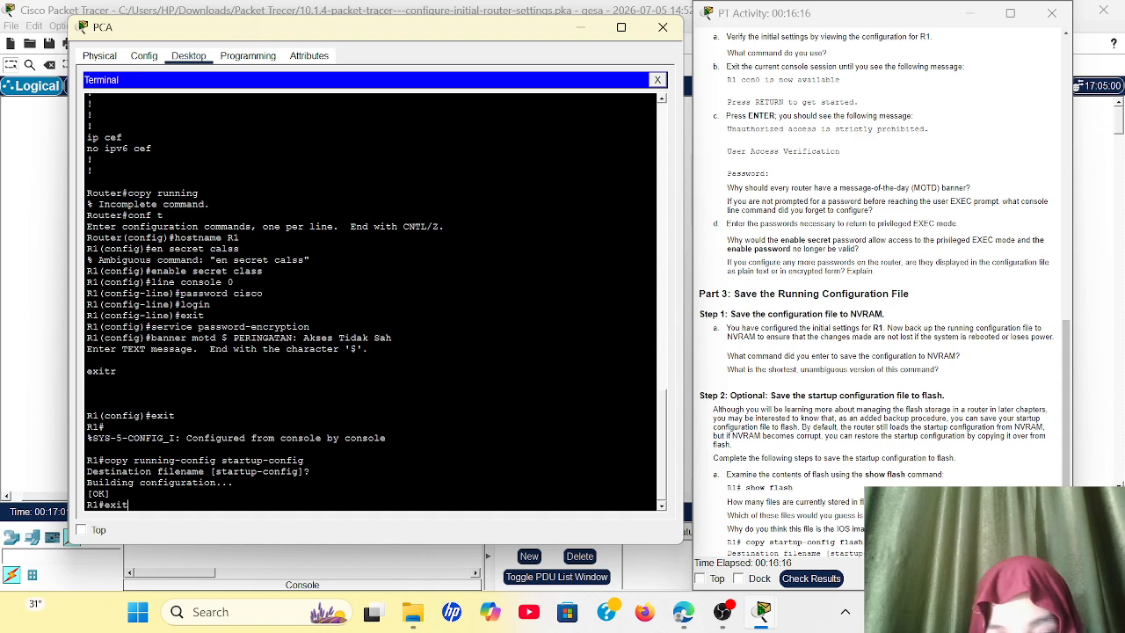
pyautogui.press('Return')
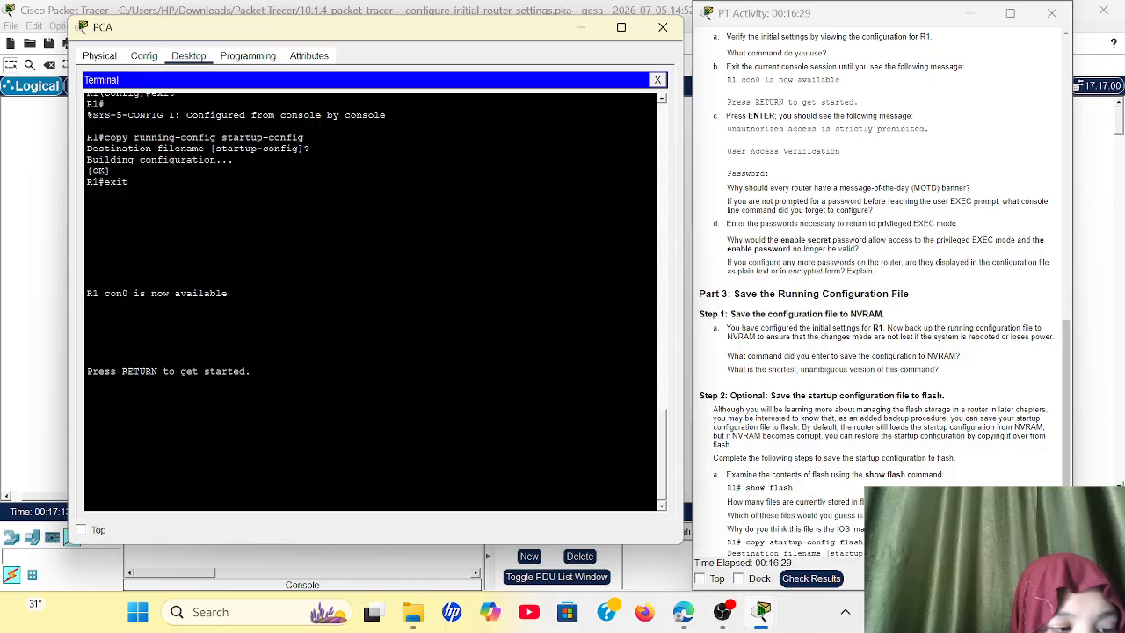
pyautogui.press('Return')
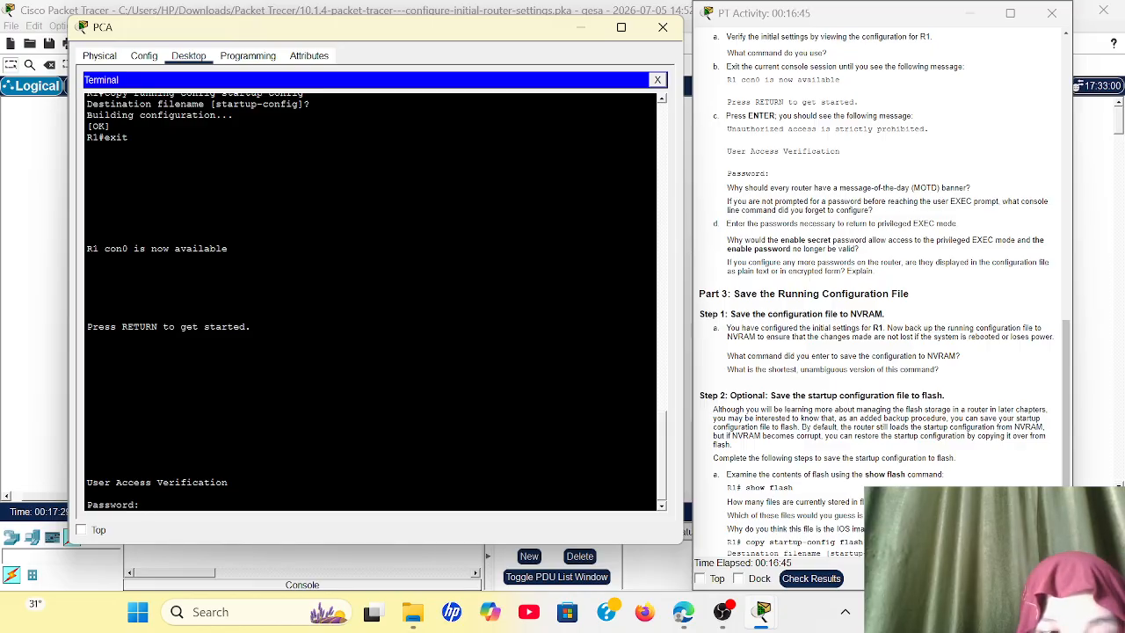
pyautogui.press('Return')
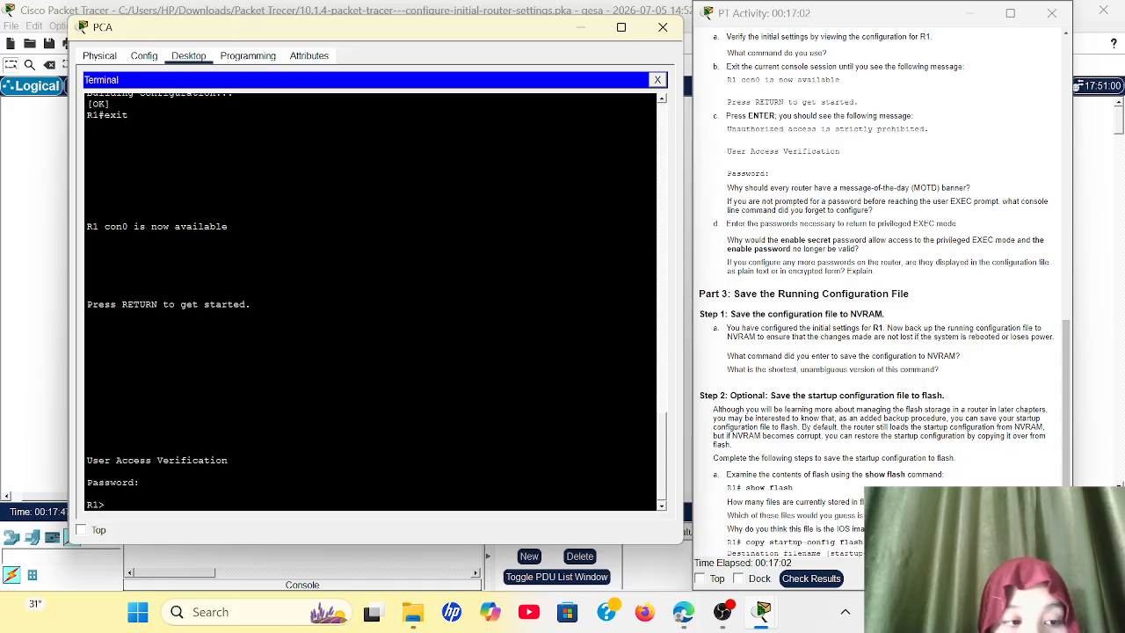
# Step: Enter R1's privileged EXEC mode with the en command and the enable secret password
pyautogui.write('en')
pyautogui.press('Return')
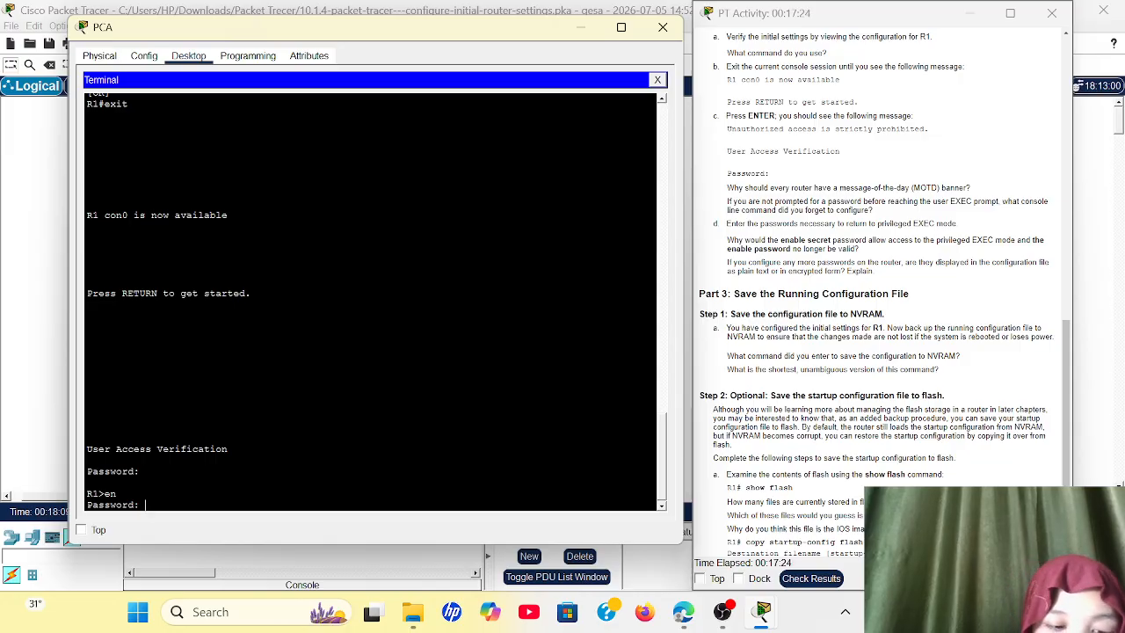
pyautogui.press('Return')
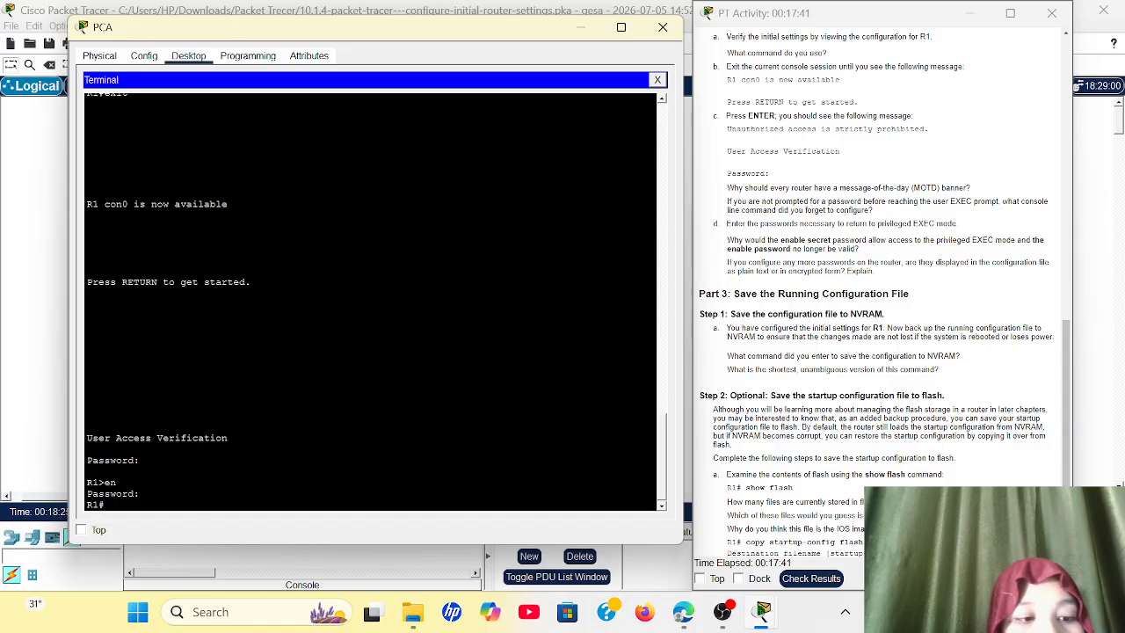
# Step: Display R1's active configuration with show running-config and page further through the output
pyautogui.write('show')
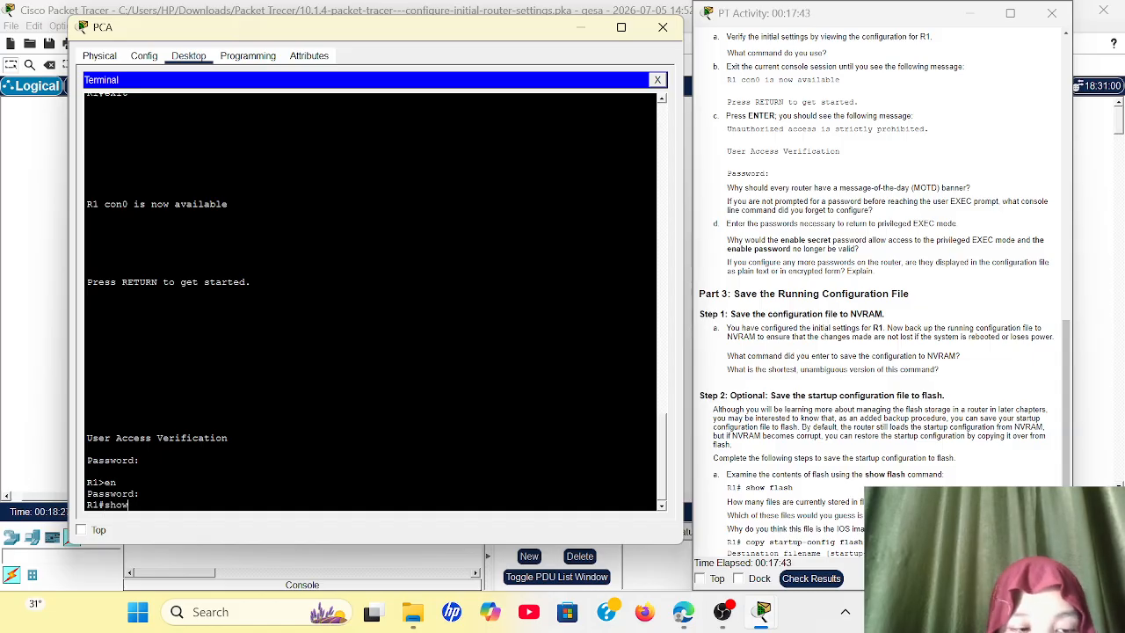
pyautogui.write(' runnin')
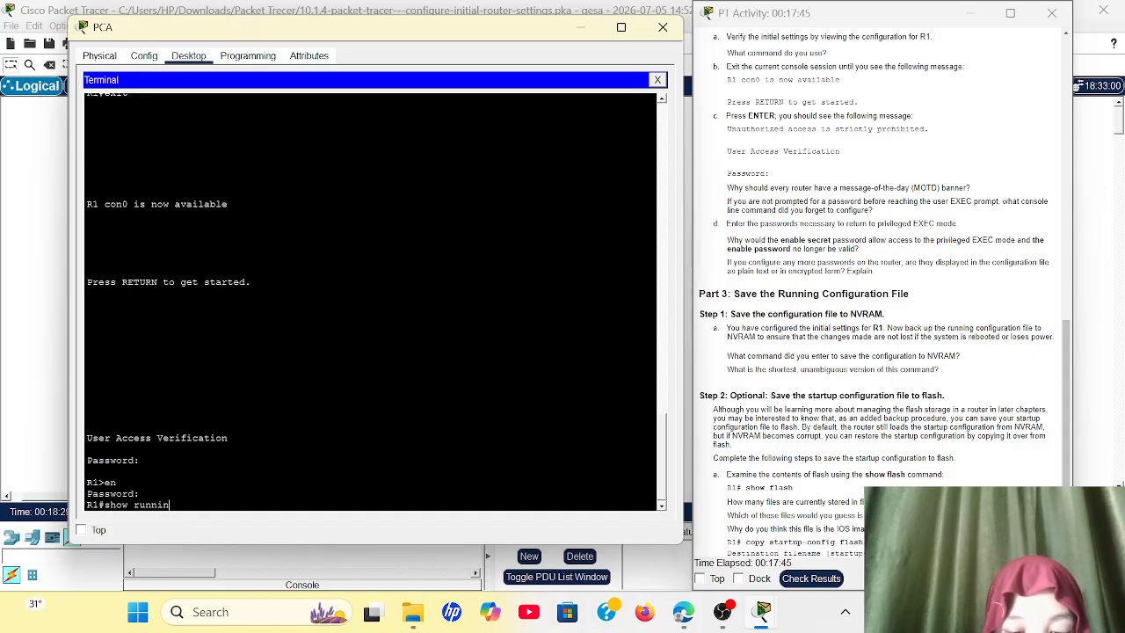
pyautogui.write('g-co')
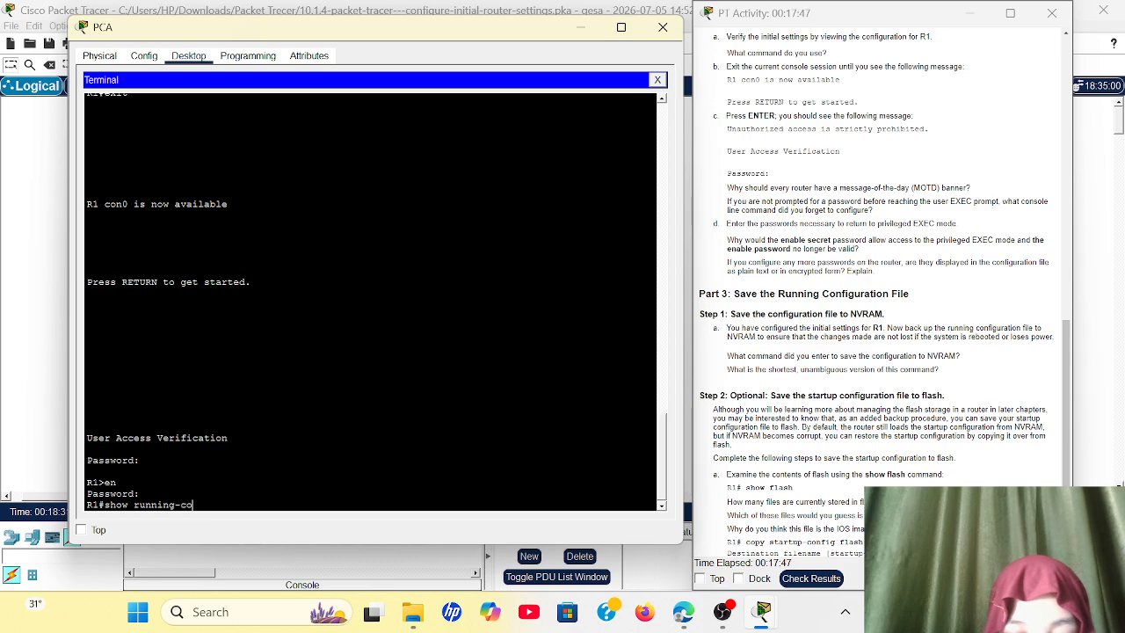
pyautogui.write('nfig')
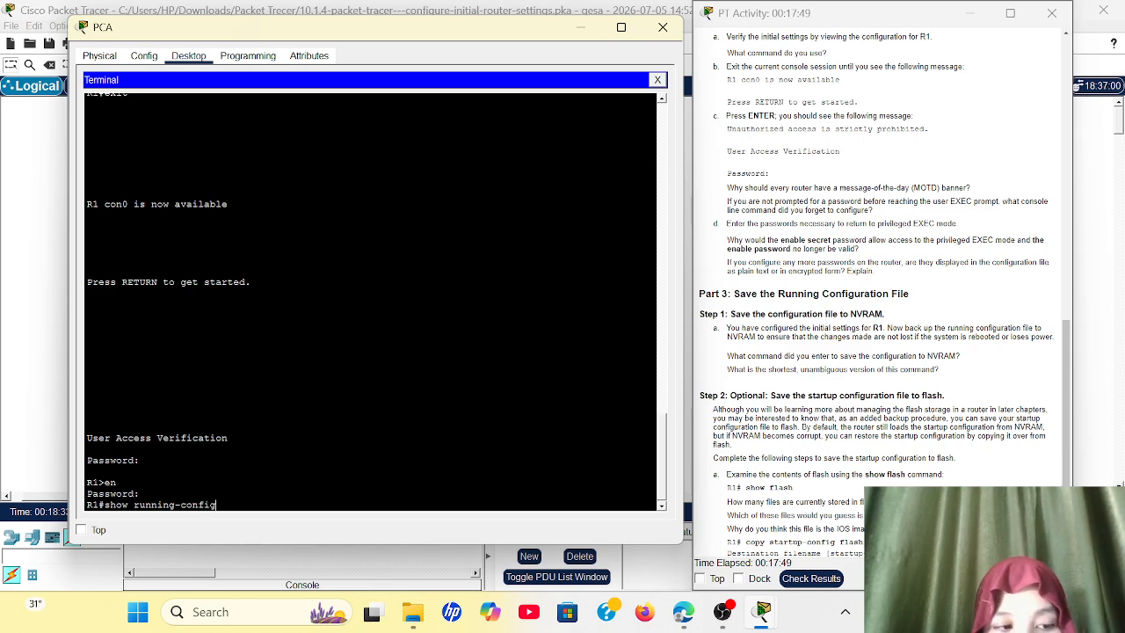
pyautogui.press('Return')
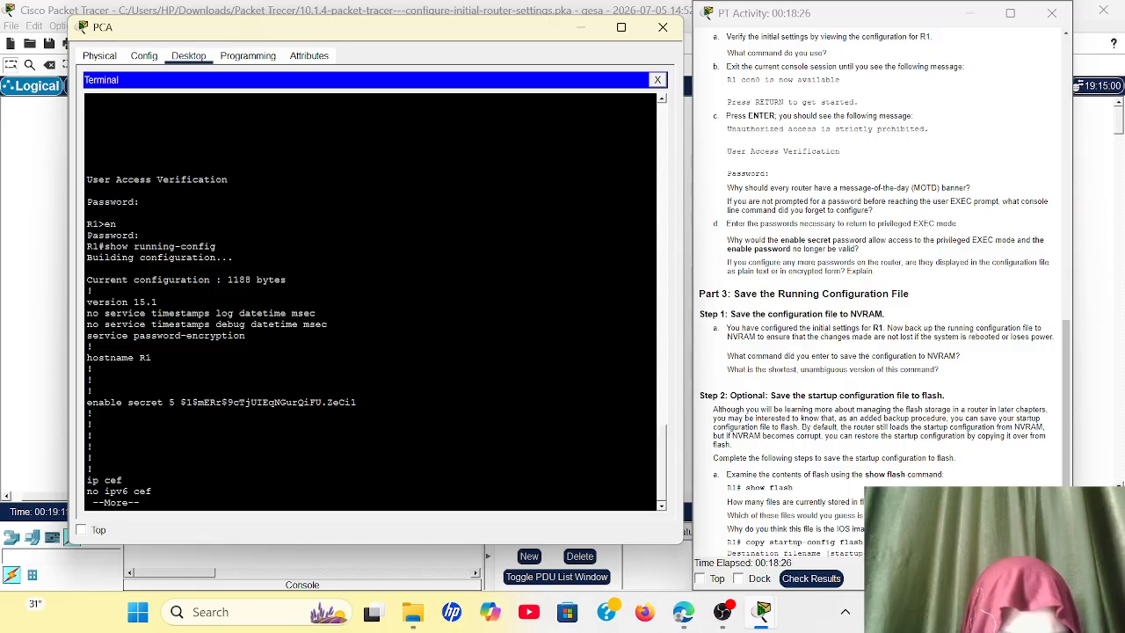
pyautogui.press('space')
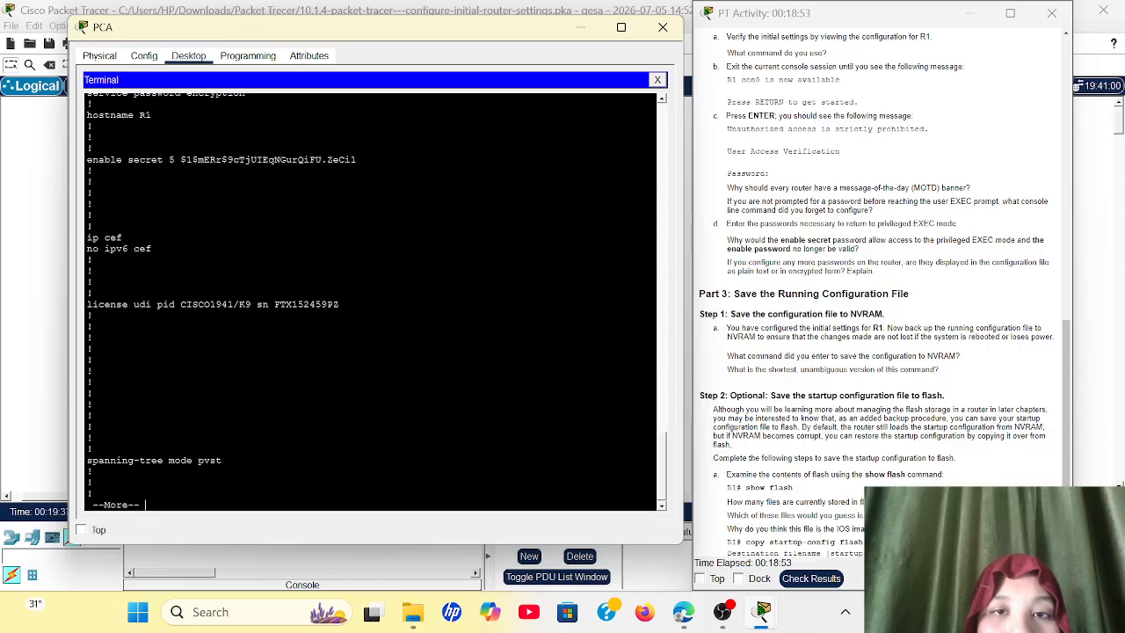
# Step: Review the activity instructions for configuring and verifying R1's initial settings and for saving its configuration to NVRAM and flash
pyautogui.scroll(1, 878, 290)
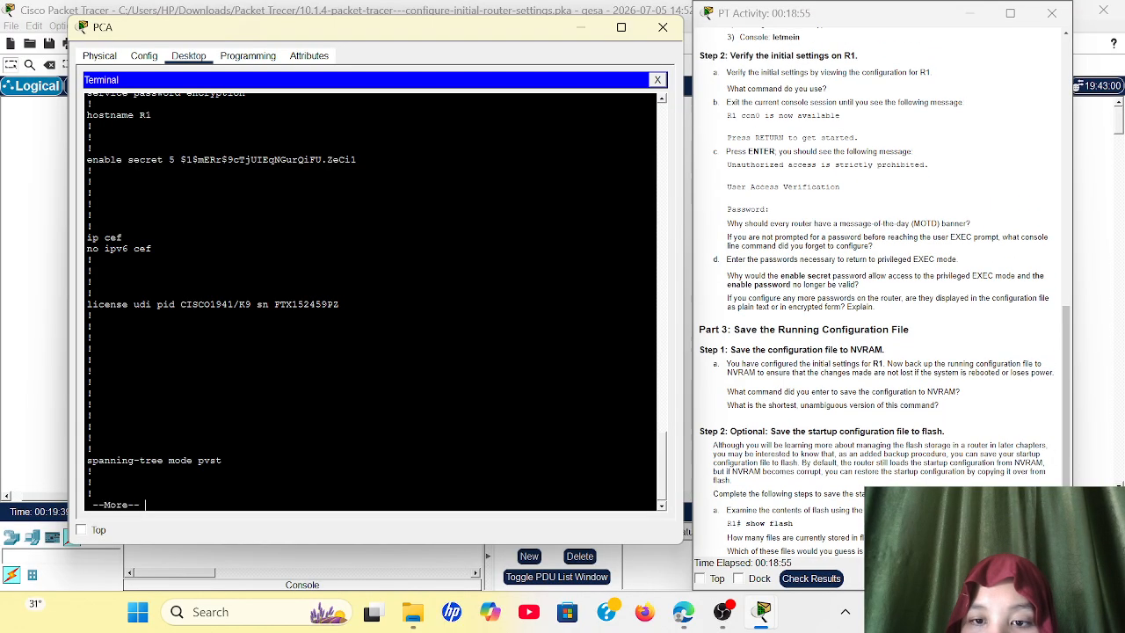
pyautogui.scroll(3, 878, 290)
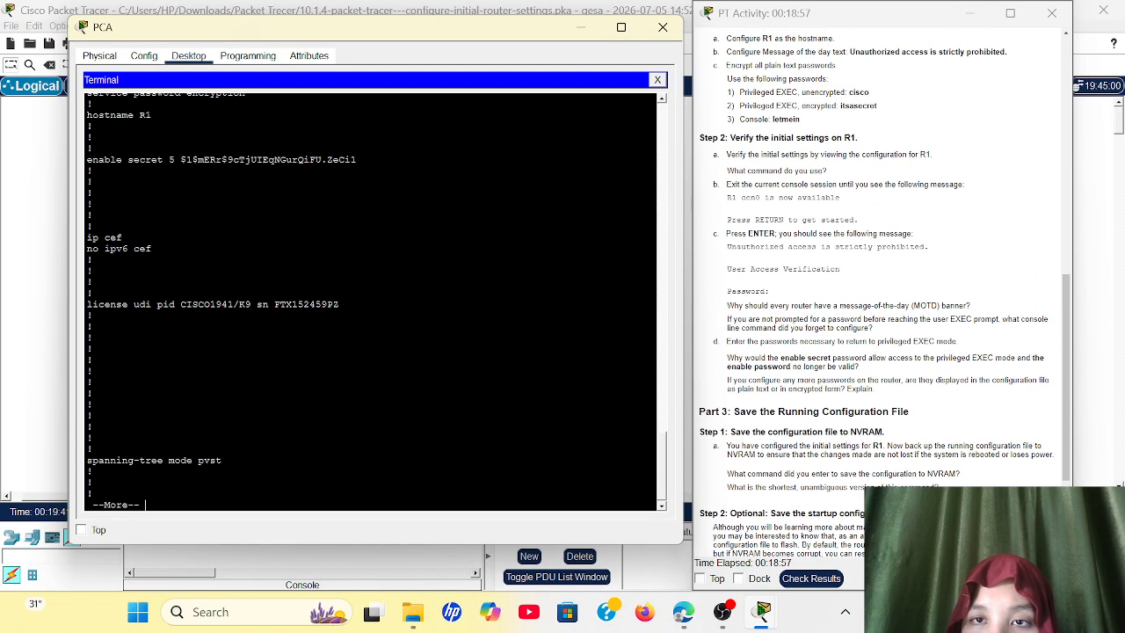
pyautogui.scroll(1, 878, 290)
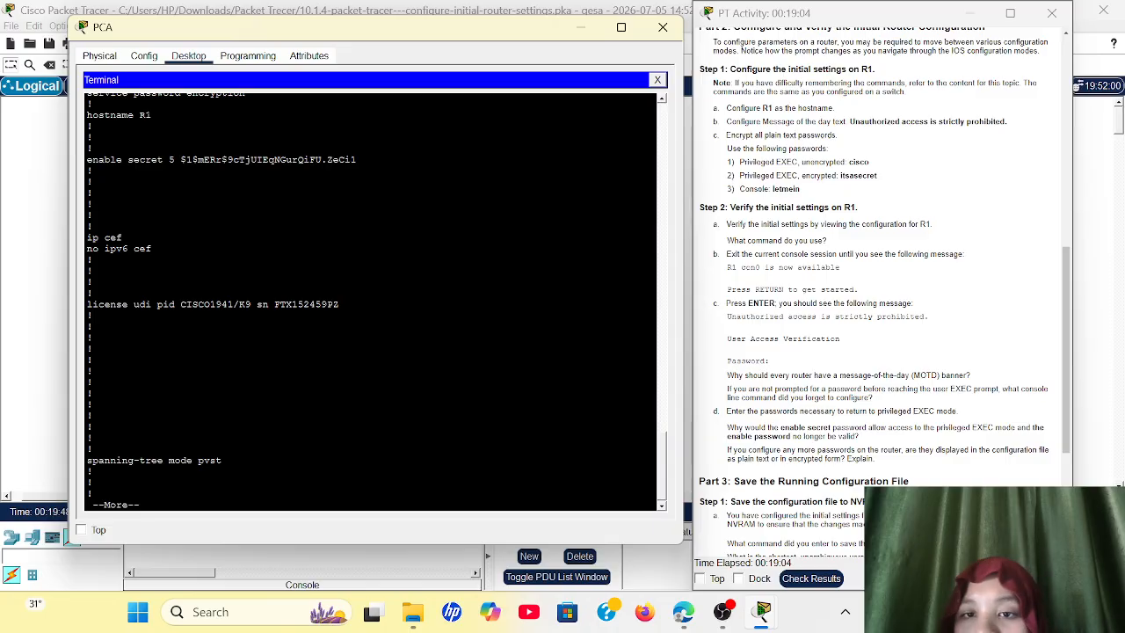
pyautogui.scroll(-2, 879, 290)
pyautogui.scroll(-2, 878, 290)
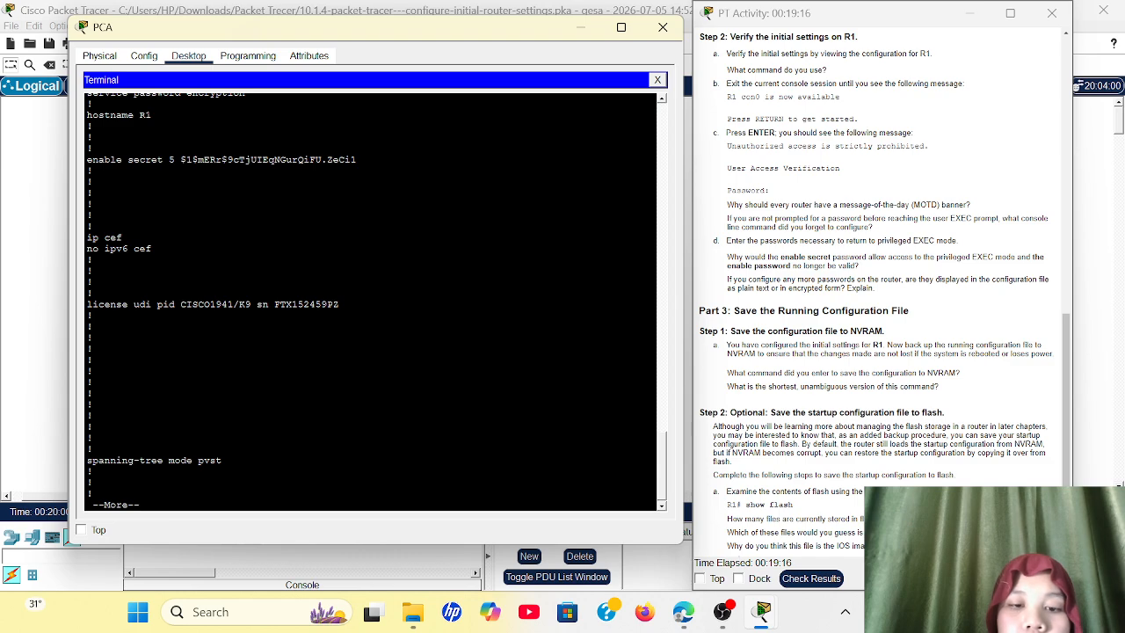
pyautogui.scroll(-2, 879, 289)
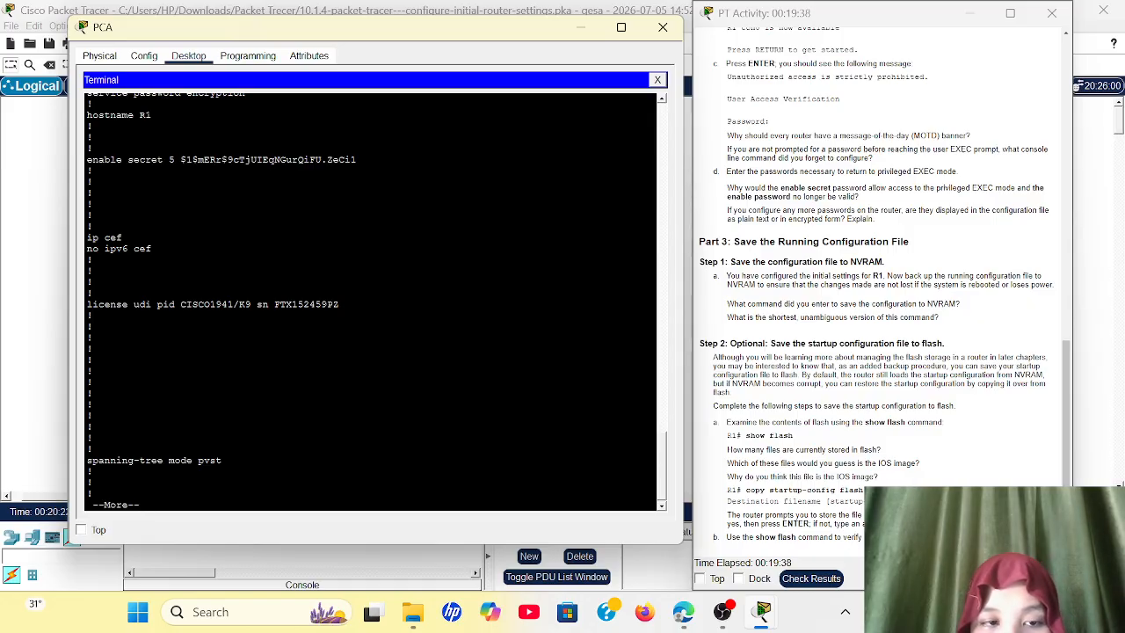
pyautogui.scroll(1, 879, 290)
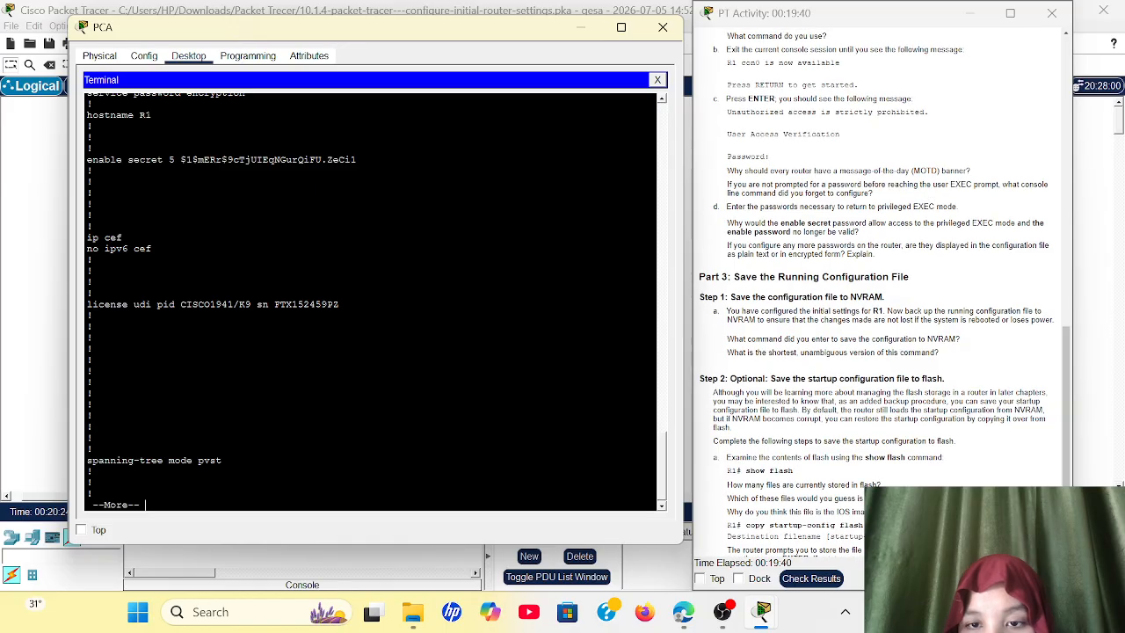
pyautogui.scroll(3, 879, 290)
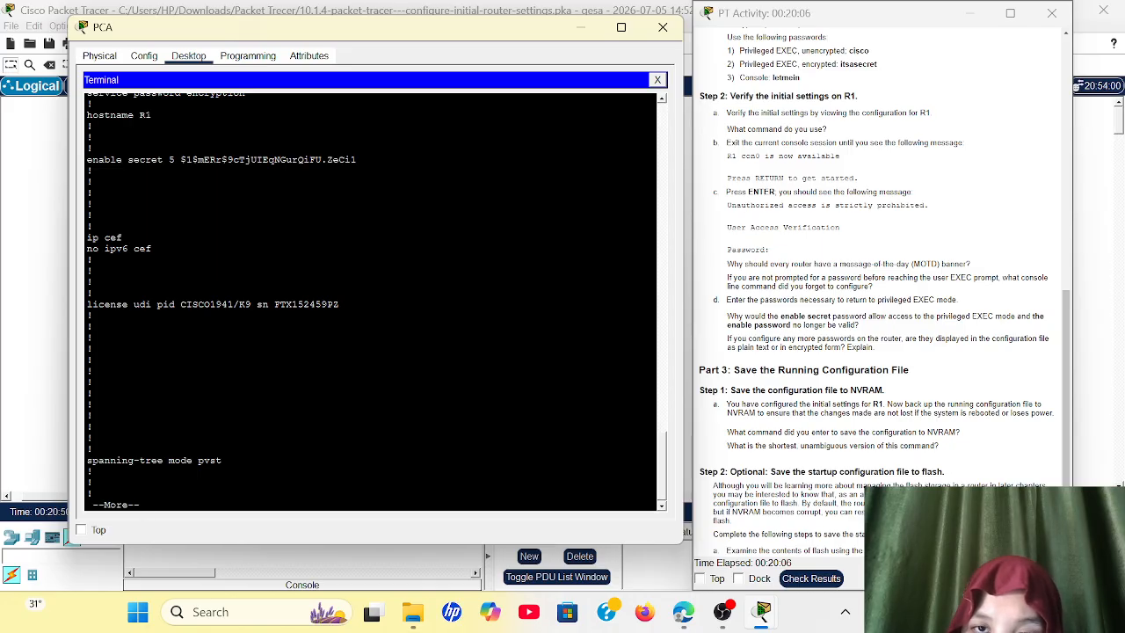
pyautogui.scroll(-1, 878, 263)
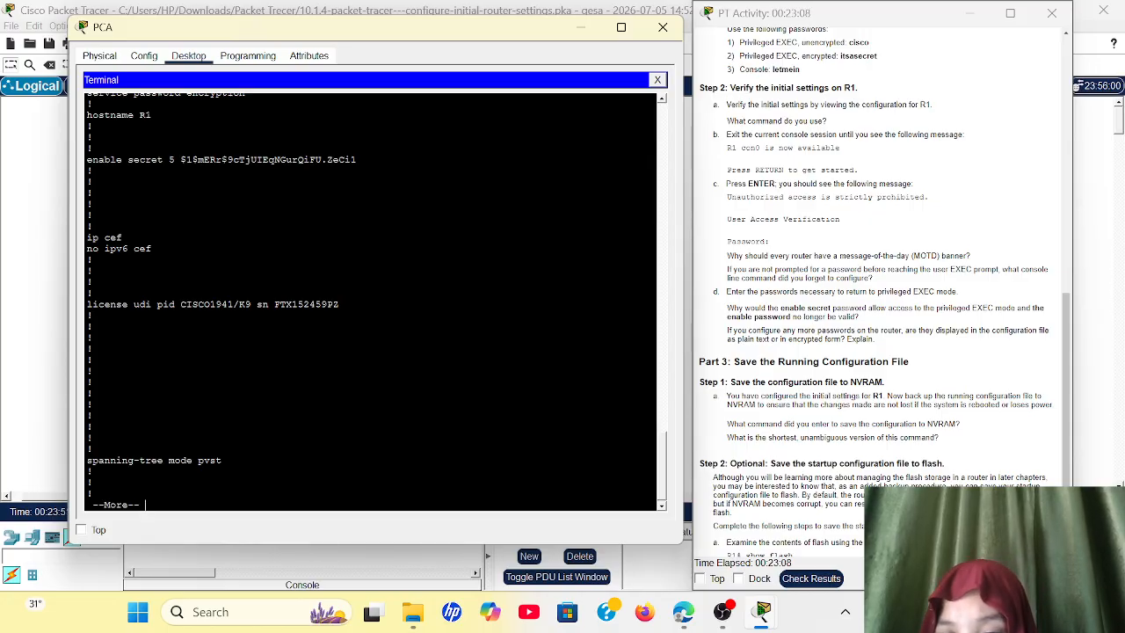
pyautogui.scroll(-1, 742, 399)
pyautogui.scroll(-1, 744, 398)
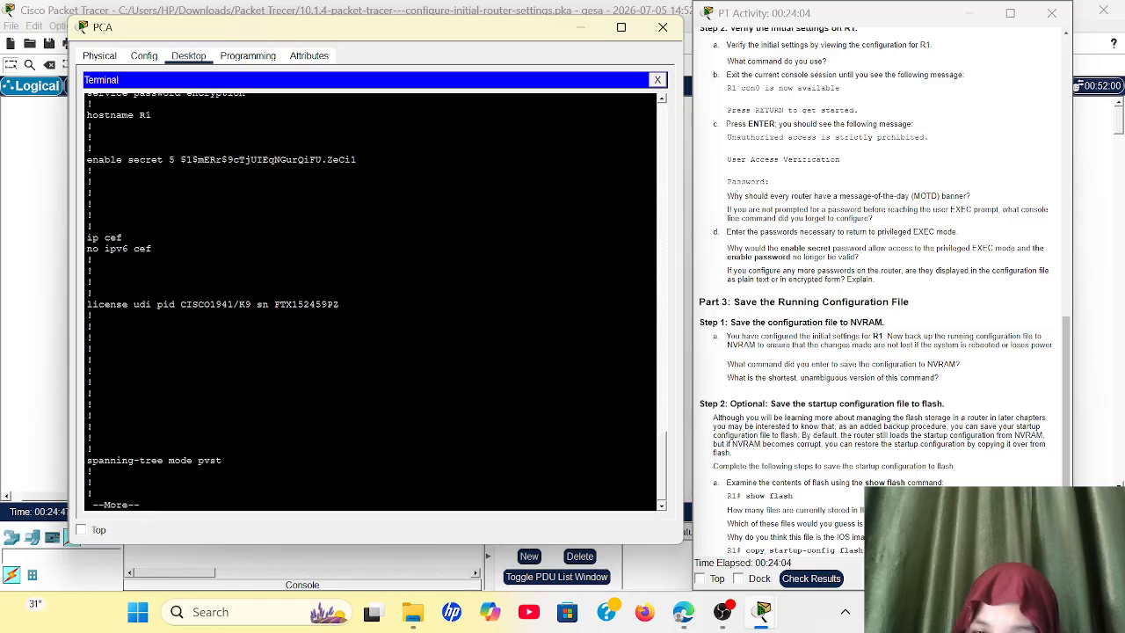
# Step: Stop the paged configuration output and list the contents of R1's flash memory with show flash
pyautogui.scroll(-1, 753, 396)
pyautogui.scroll(-1, 754, 395)
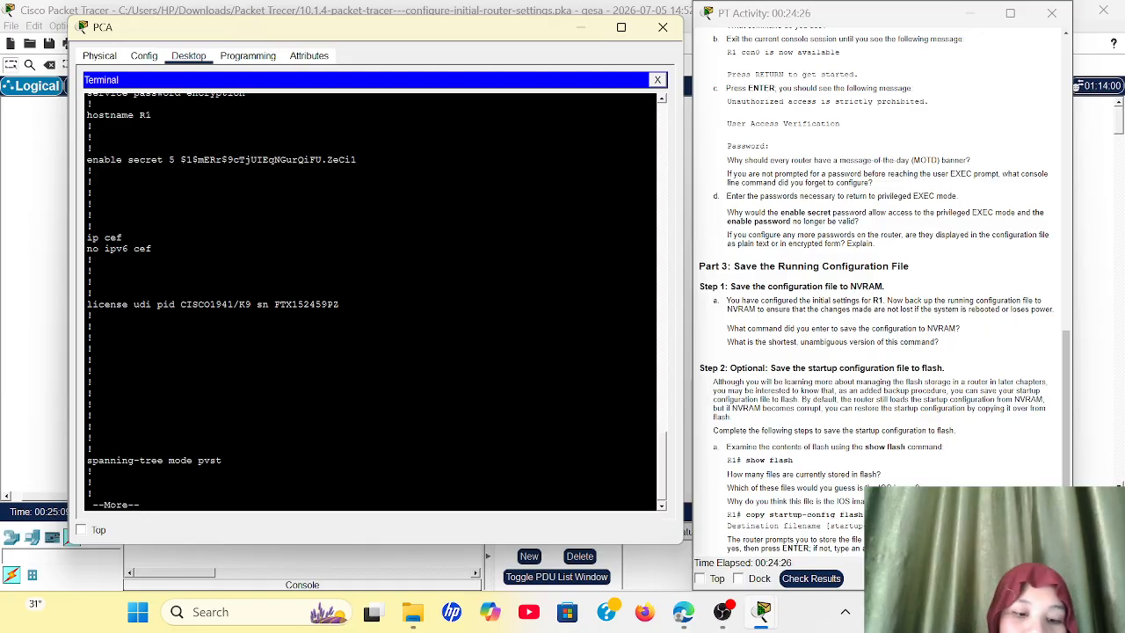
pyautogui.hotkey('ctrl', 'c')
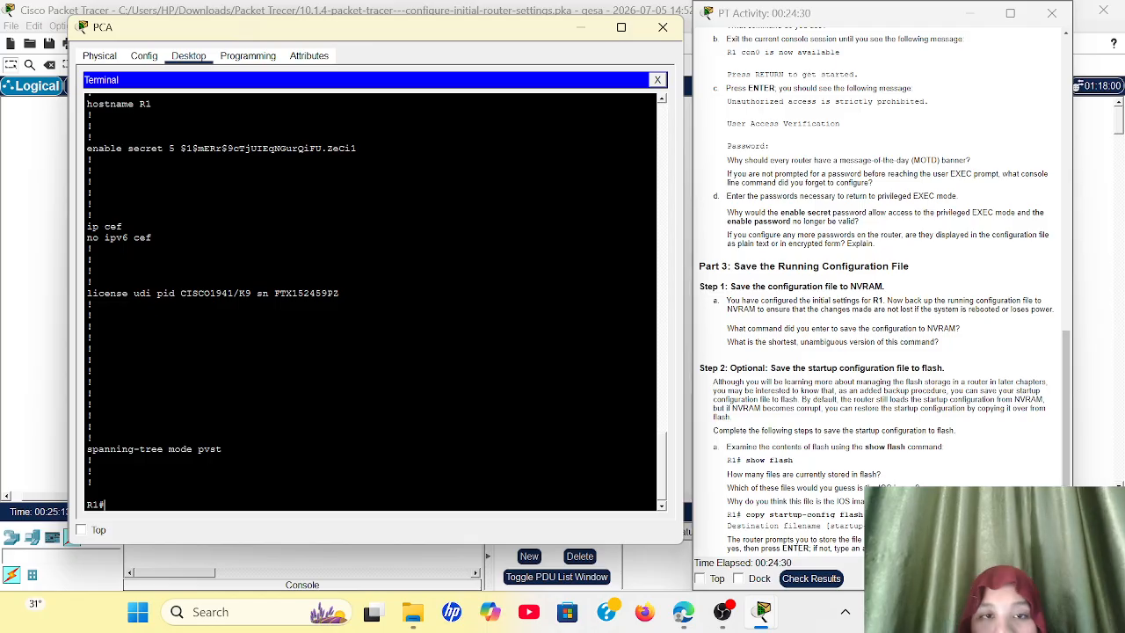
pyautogui.write('show ')
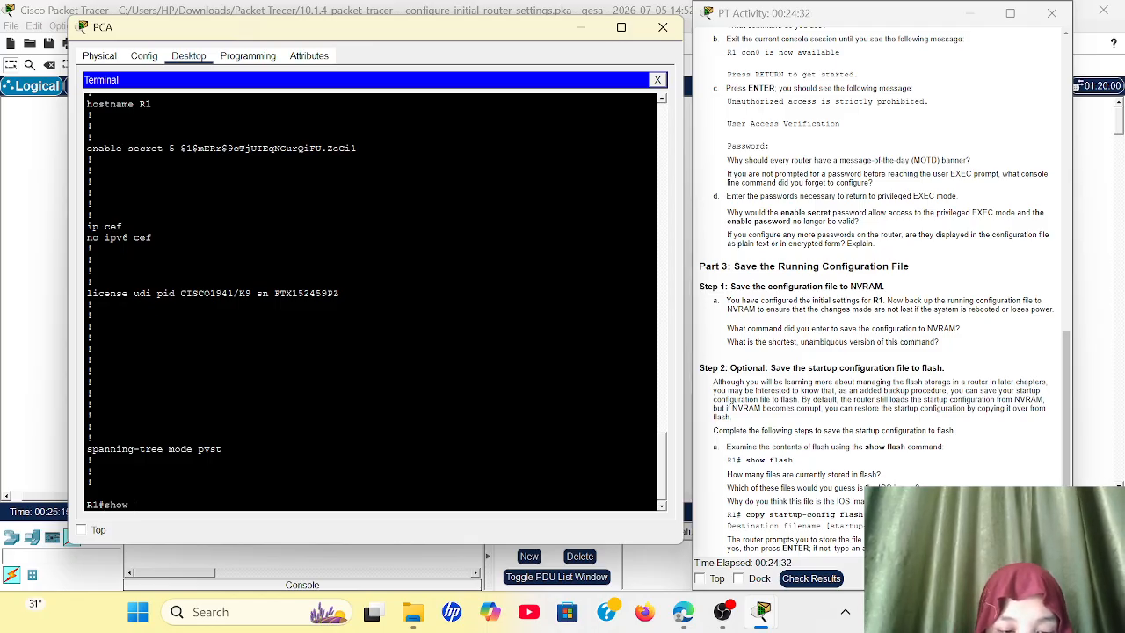
pyautogui.write('flasj')
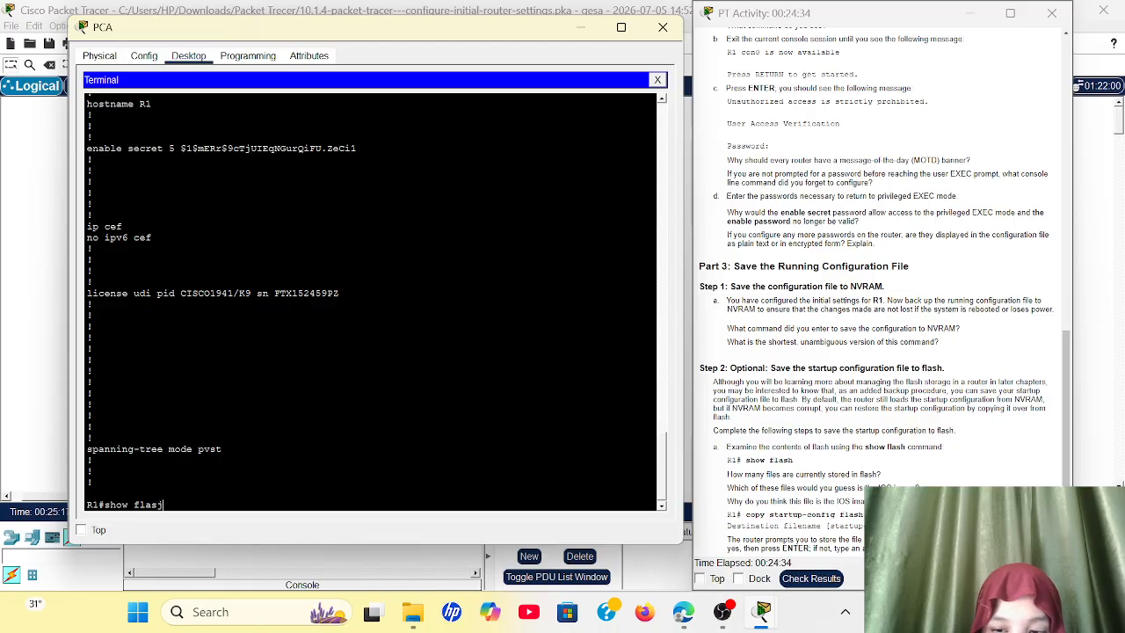
pyautogui.press('BackSpace')
pyautogui.write('h')
pyautogui.press('Return')
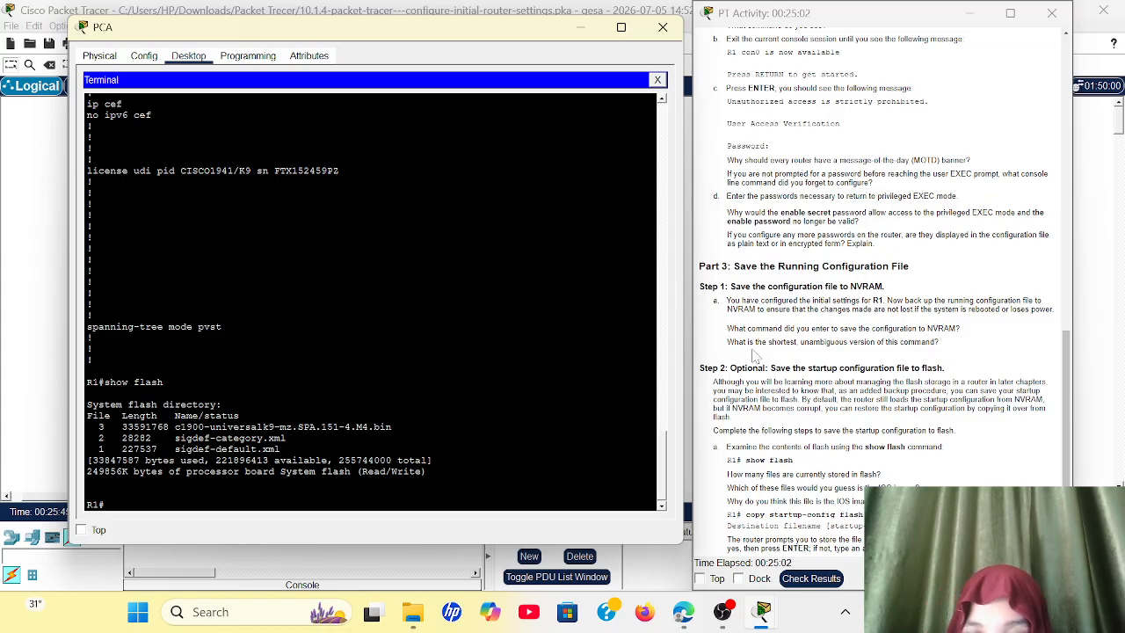
# Step: Issue the copy run start command on R1 to save the running configuration to NVRAM
pyautogui.scroll(-1, 879, 290)
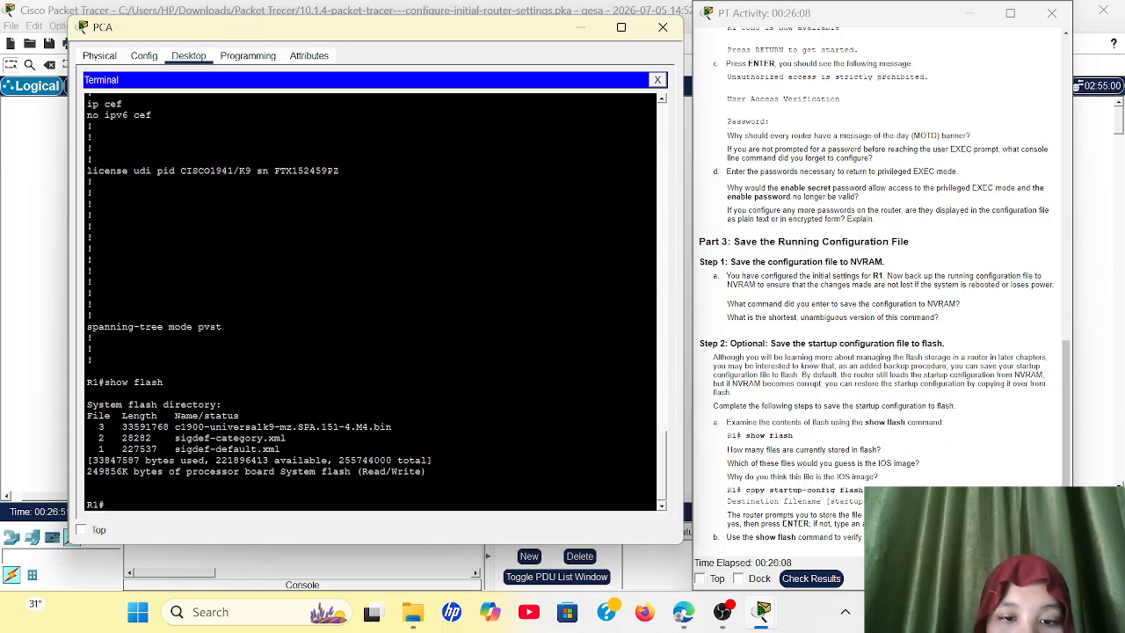
pyautogui.write('copy')
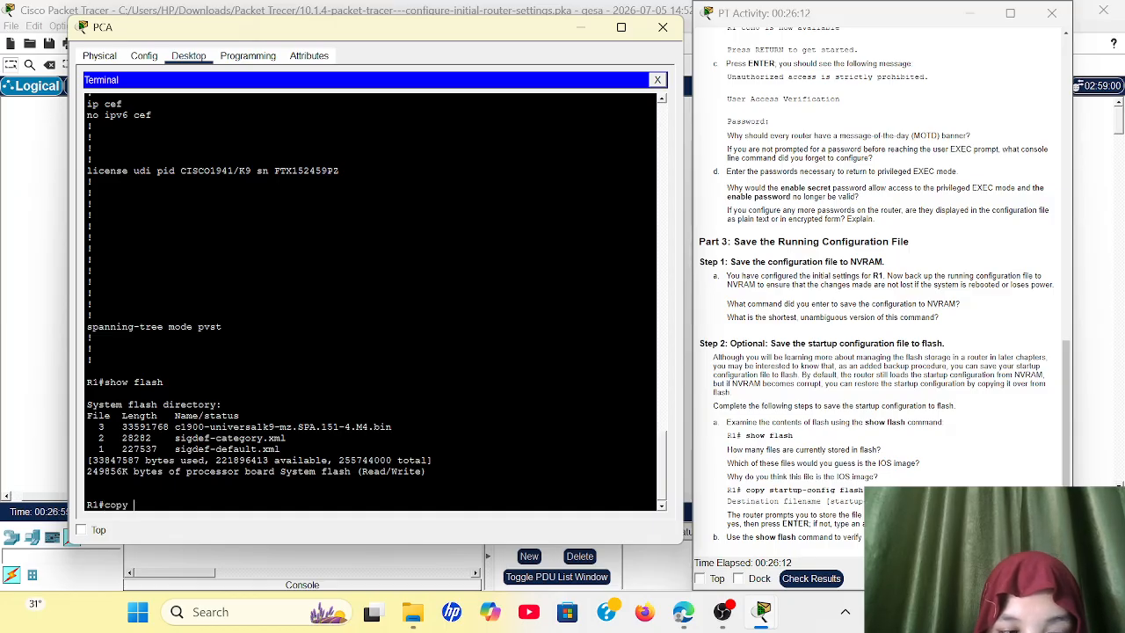
pyautogui.write(' run st')
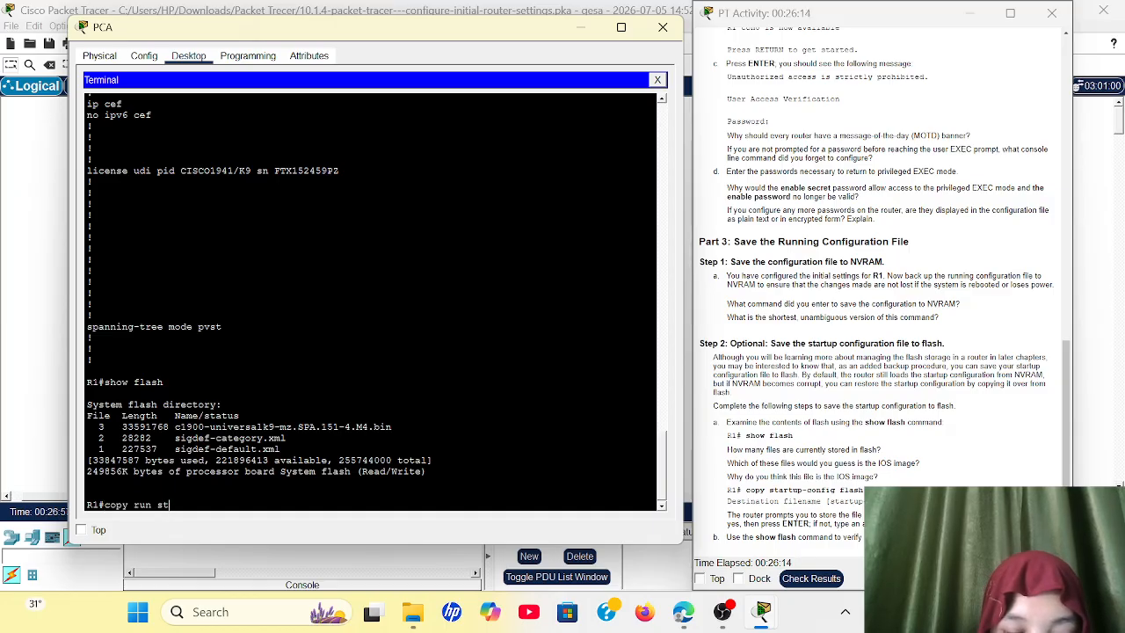
pyautogui.write('art')
pyautogui.press('Return')
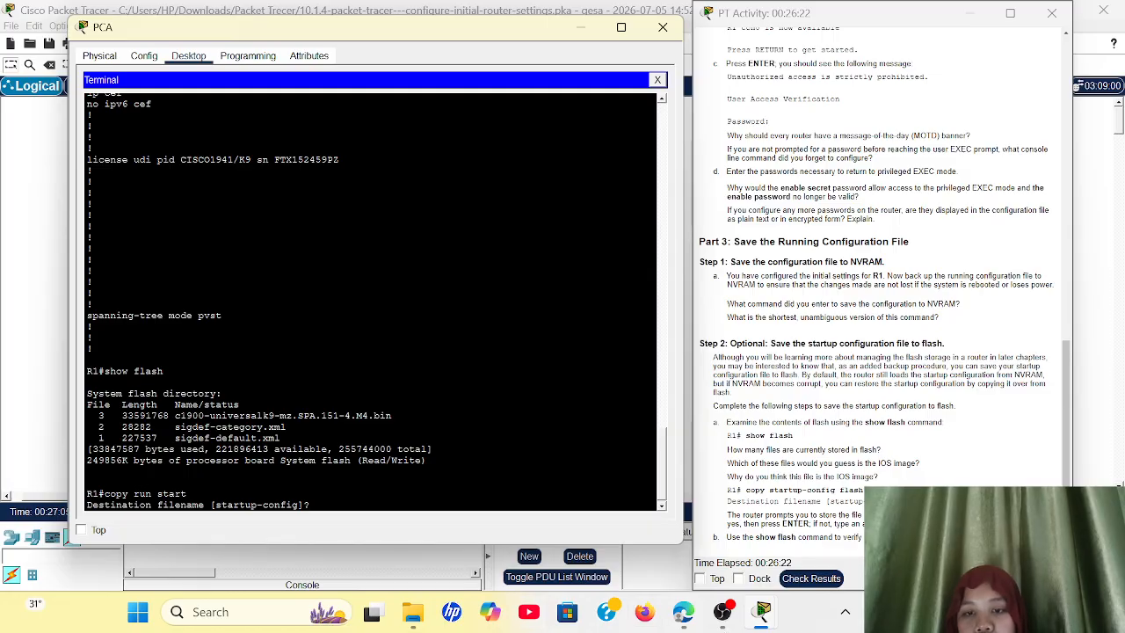
pyautogui.click(720, 613)
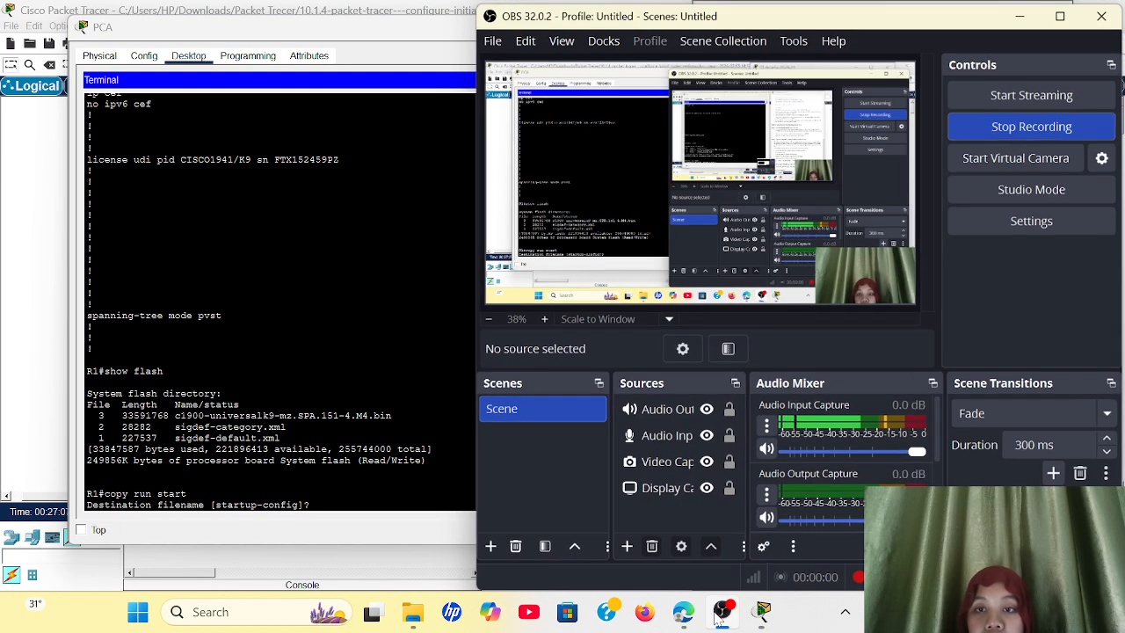